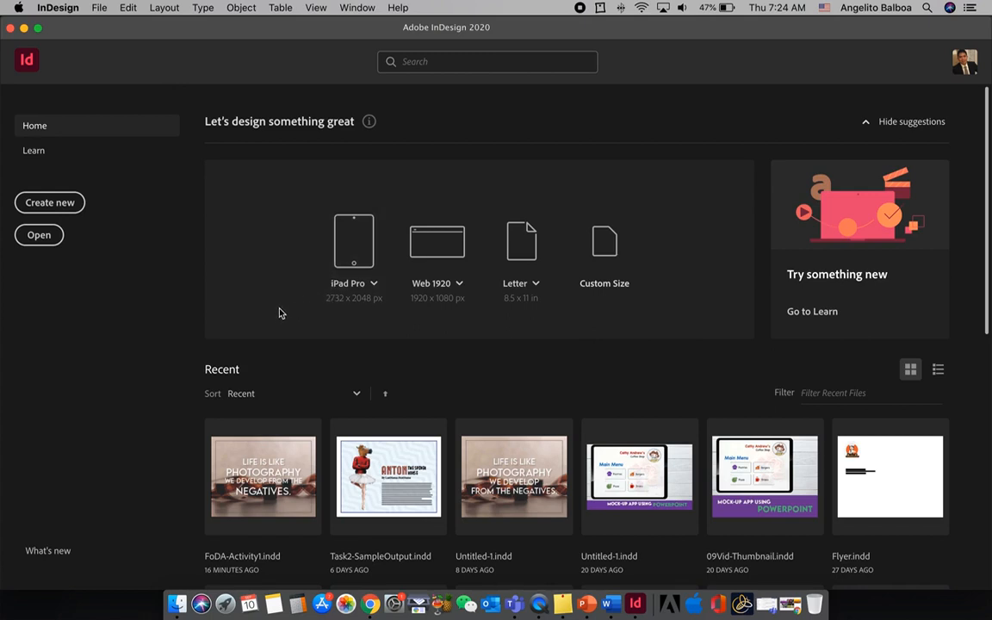
View the program's version and copyright information, and close it again
{"action": "left_click", "coordinate": [56, 8]}
{"action": "left_click", "coordinate": [56, 8]}
{"action": "left_click", "coordinate": [56, 8]}
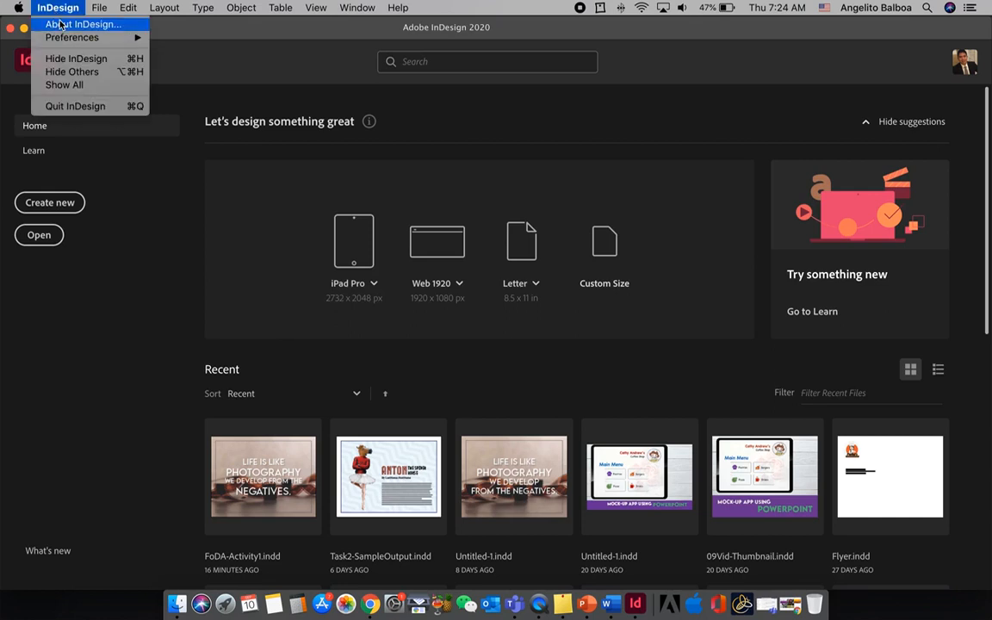
{"action": "left_click", "coordinate": [61, 24]}
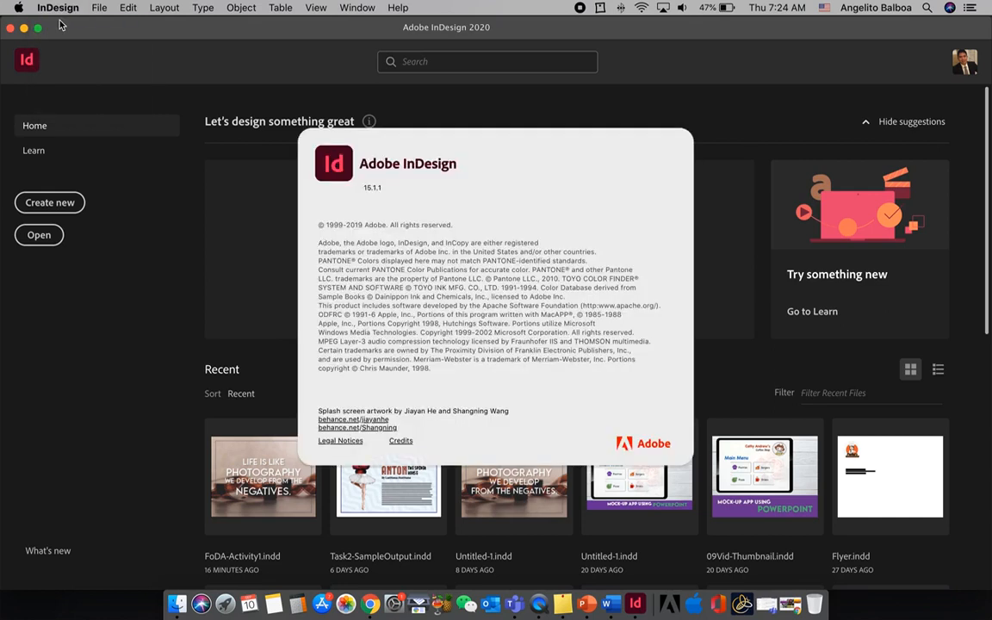
{"action": "left_click", "coordinate": [380, 196]}
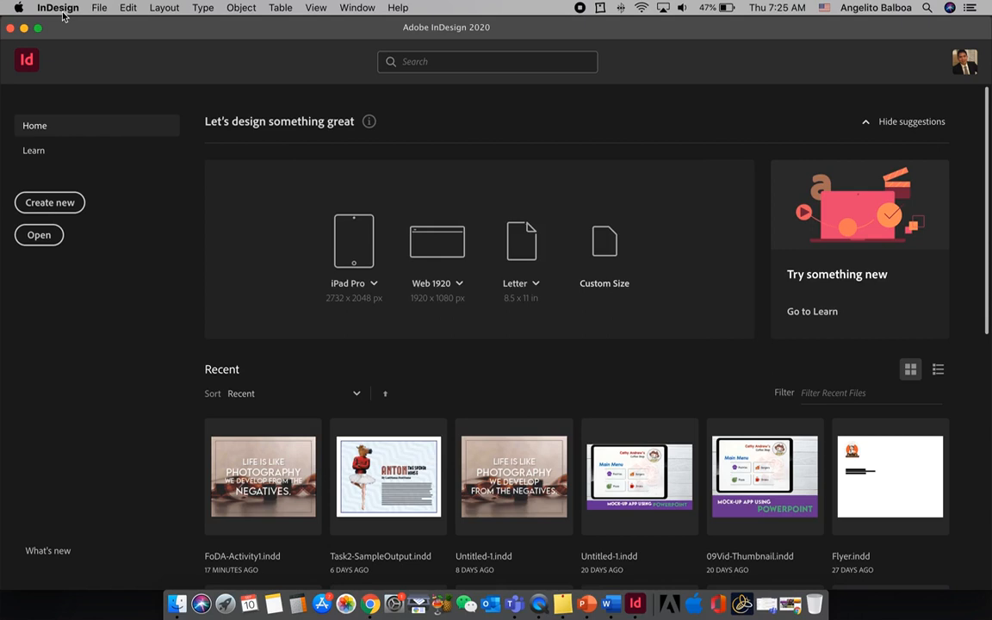
Examine the General preferences and close them without changing anything
{"action": "left_click", "coordinate": [58, 8]}
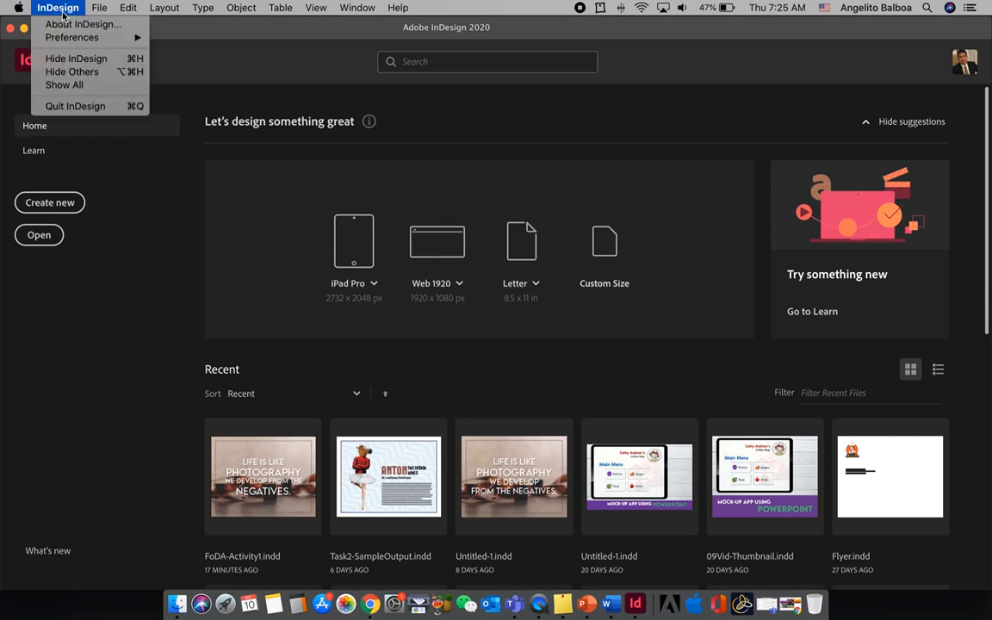
{"action": "mouse_move", "coordinate": [69, 39]}
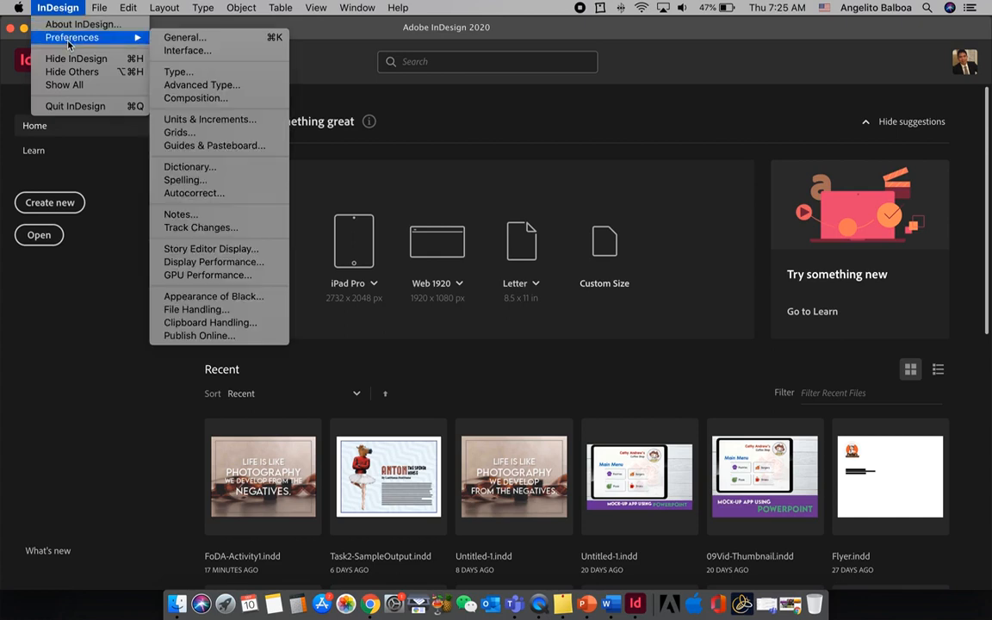
{"action": "left_click", "coordinate": [186, 39]}
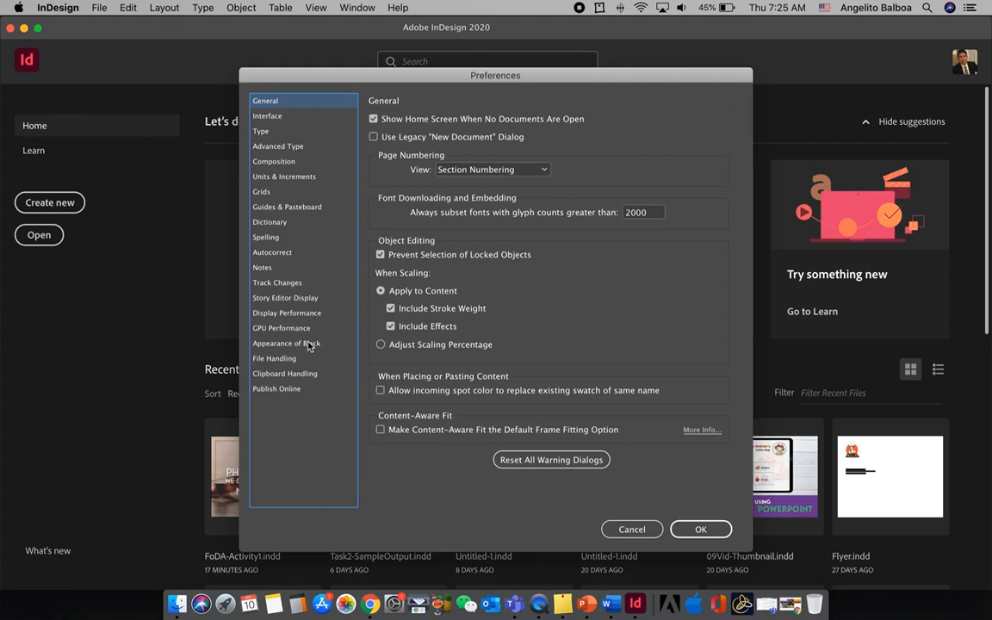
{"action": "left_click", "coordinate": [631, 530]}
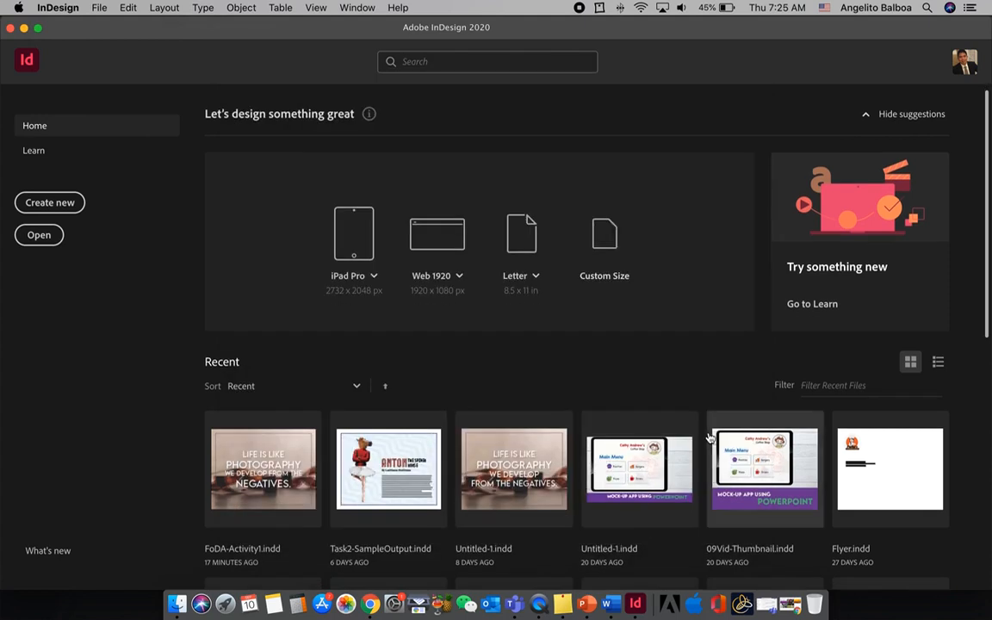
Start a new document and browse all the blank presets and templates for print
{"action": "left_click", "coordinate": [51, 200]}
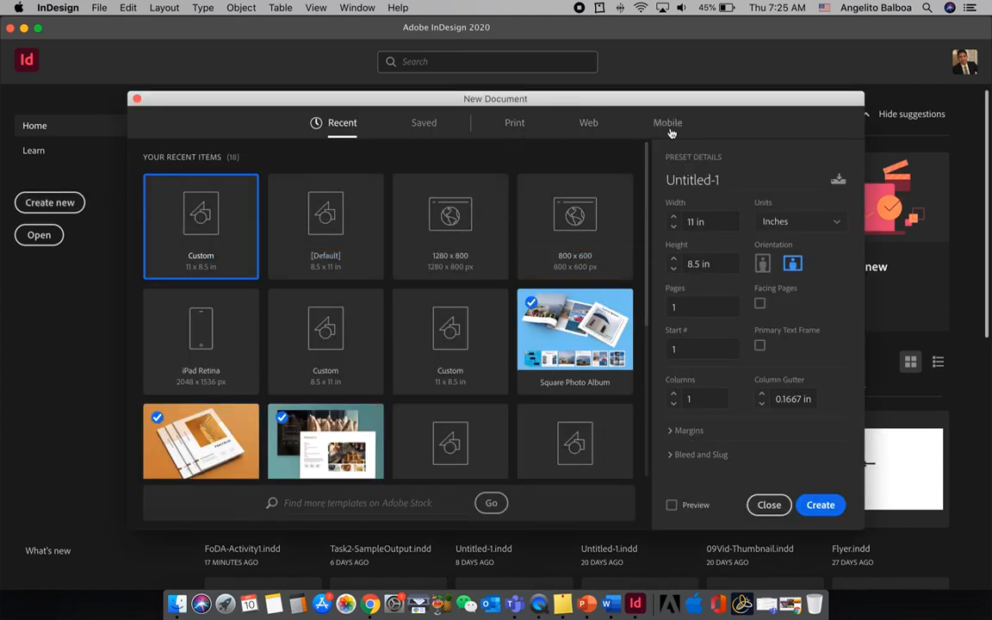
{"action": "left_click", "coordinate": [514, 129]}
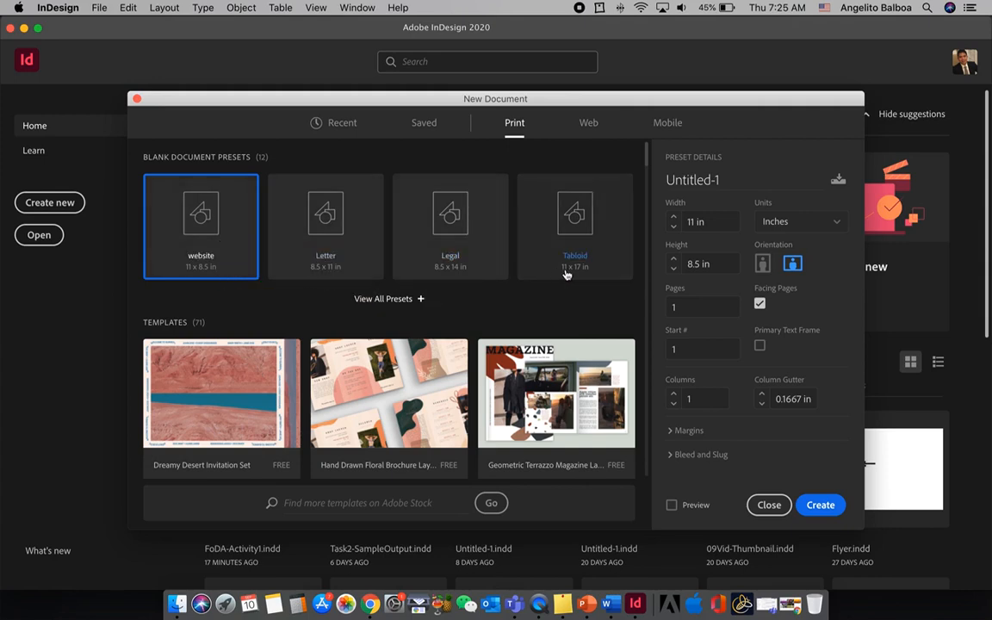
{"action": "left_click", "coordinate": [390, 302]}
{"action": "scroll", "coordinate": [394, 299], "scroll_direction": "down", "scroll_amount": 5}
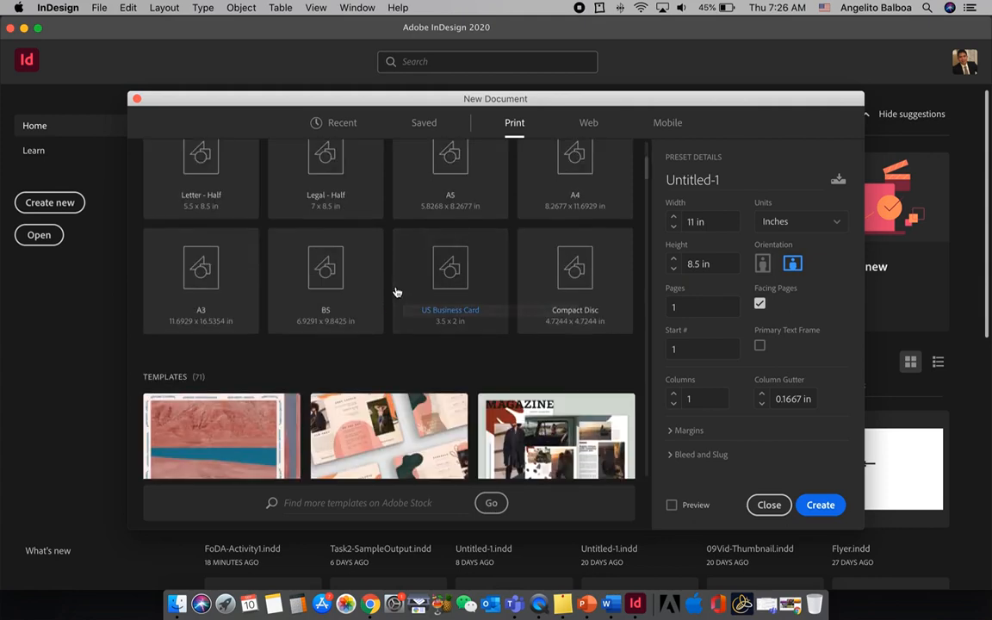
{"action": "scroll", "coordinate": [395, 292], "scroll_direction": "down", "scroll_amount": 5}
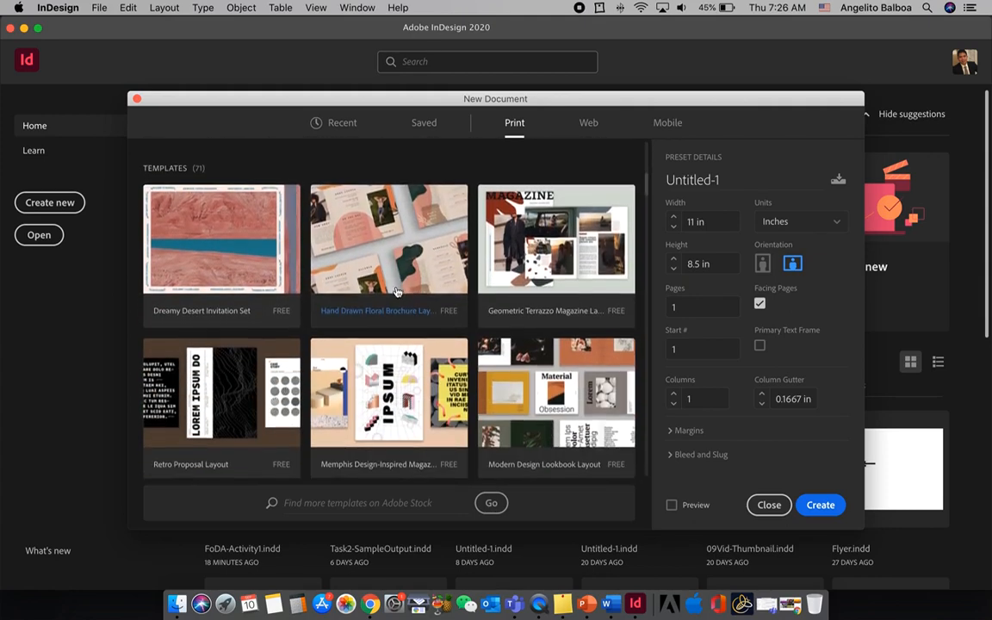
{"action": "scroll", "coordinate": [396, 291], "scroll_direction": "up", "scroll_amount": 5}
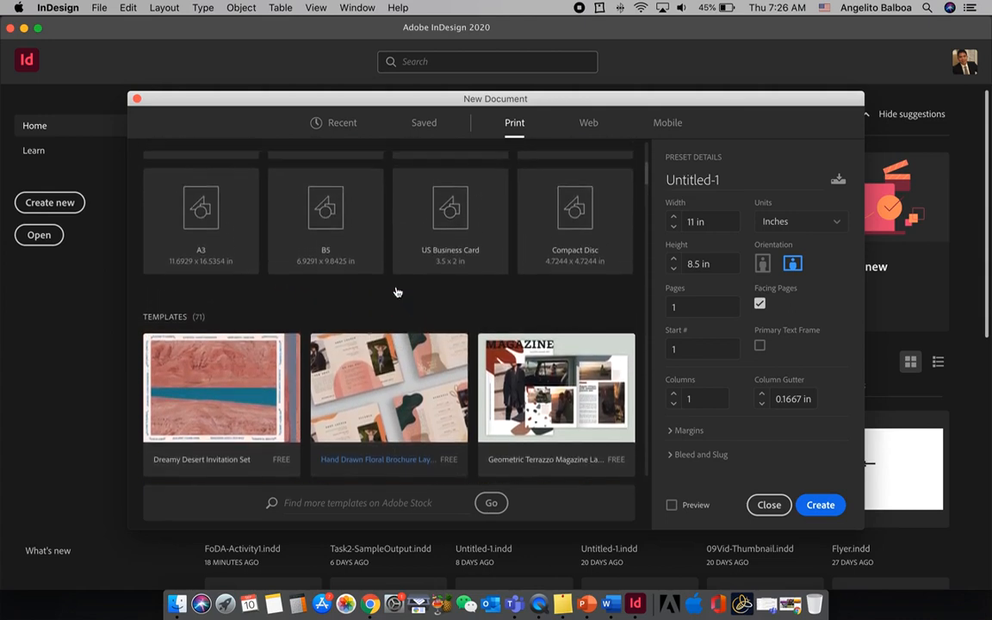
{"action": "scroll", "coordinate": [397, 291], "scroll_direction": "up", "scroll_amount": 2}
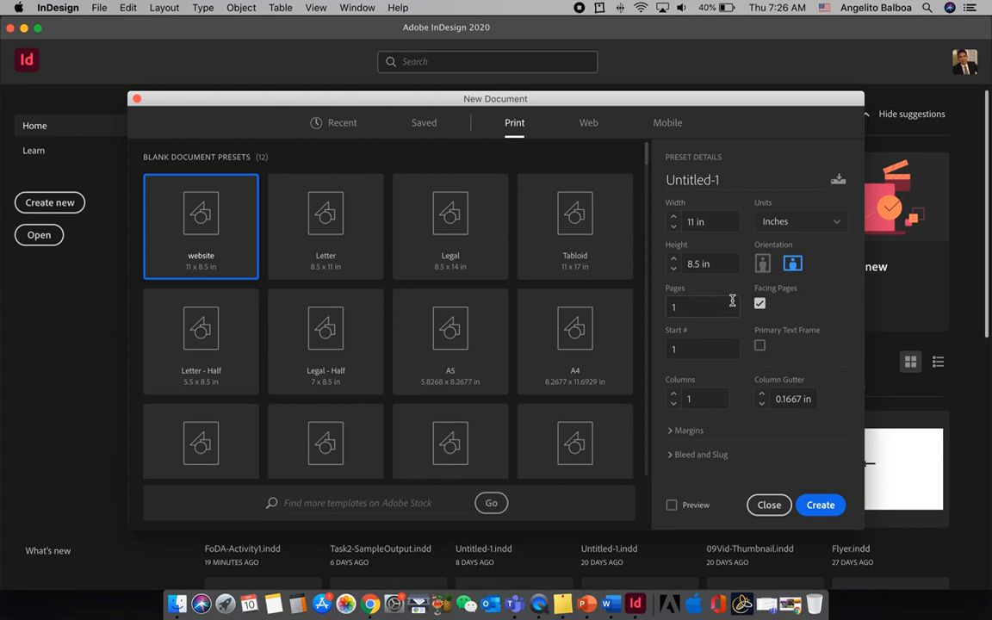
Create the document at 8.5 x 11 in with inches as units and portrait orientation, after checking the margin settings
{"action": "left_click", "coordinate": [787, 228]}
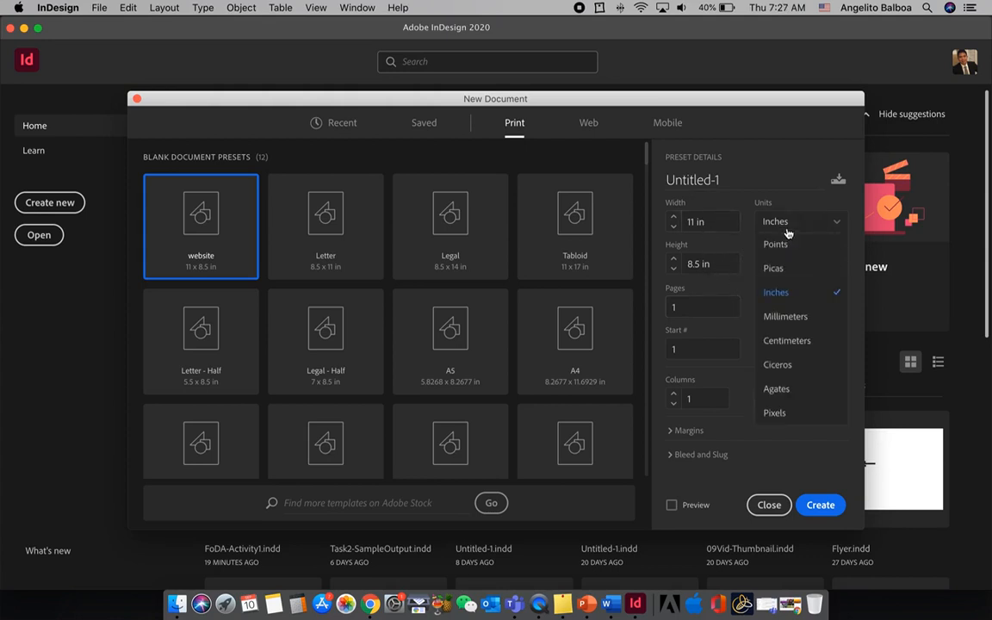
{"action": "left_click", "coordinate": [779, 294]}
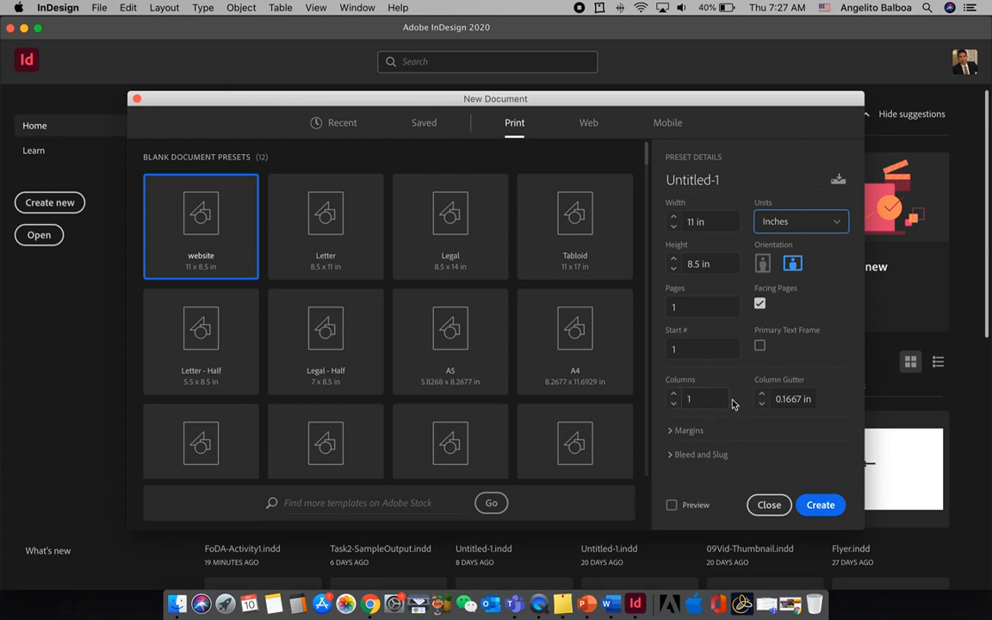
{"action": "left_click", "coordinate": [688, 431]}
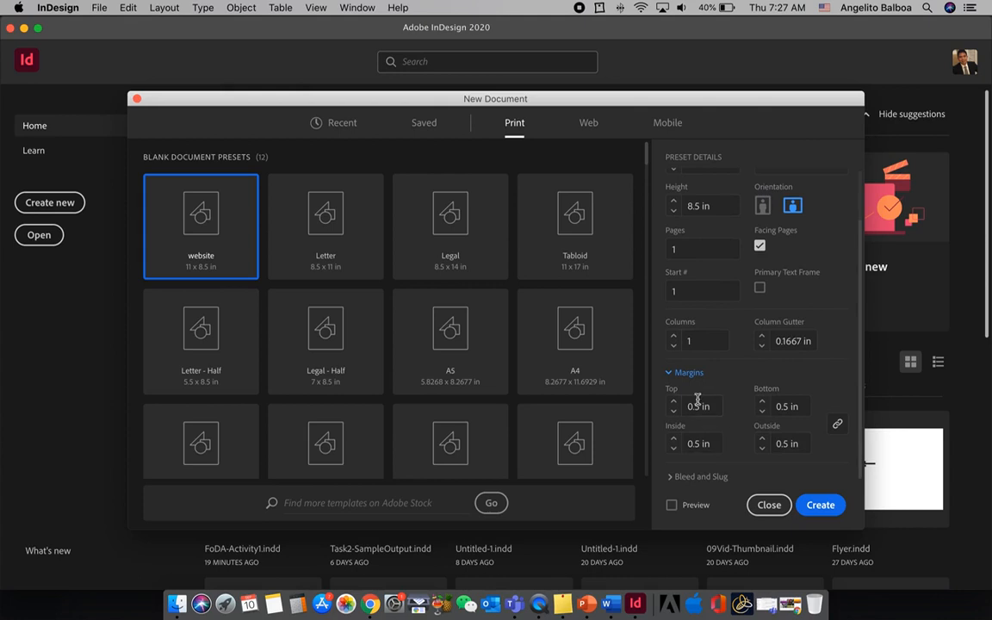
{"action": "left_click", "coordinate": [671, 379]}
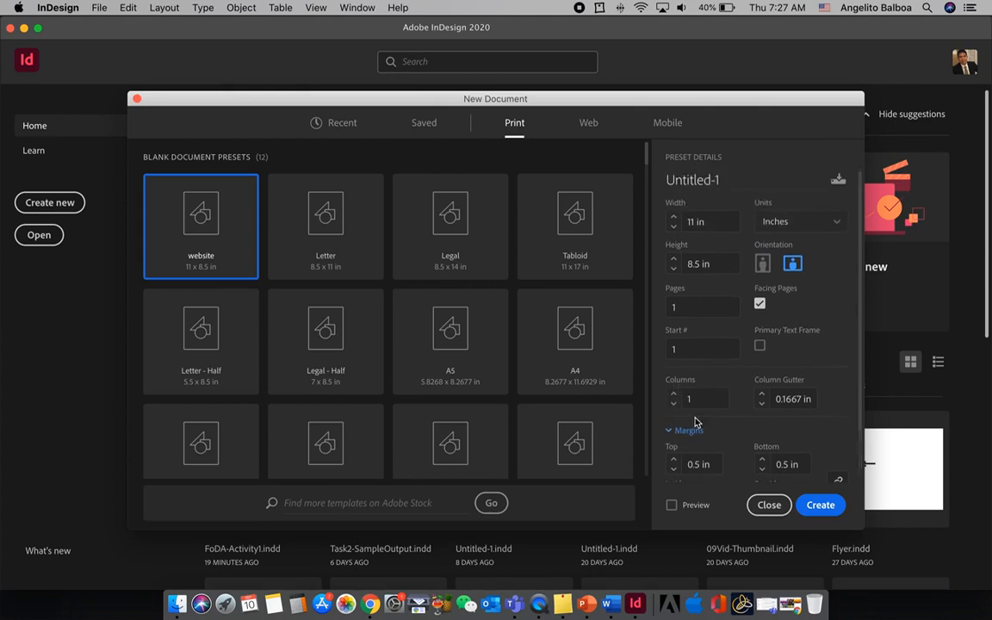
{"action": "left_click", "coordinate": [669, 453]}
{"action": "left_click", "coordinate": [674, 283]}
{"action": "left_click", "coordinate": [762, 264]}
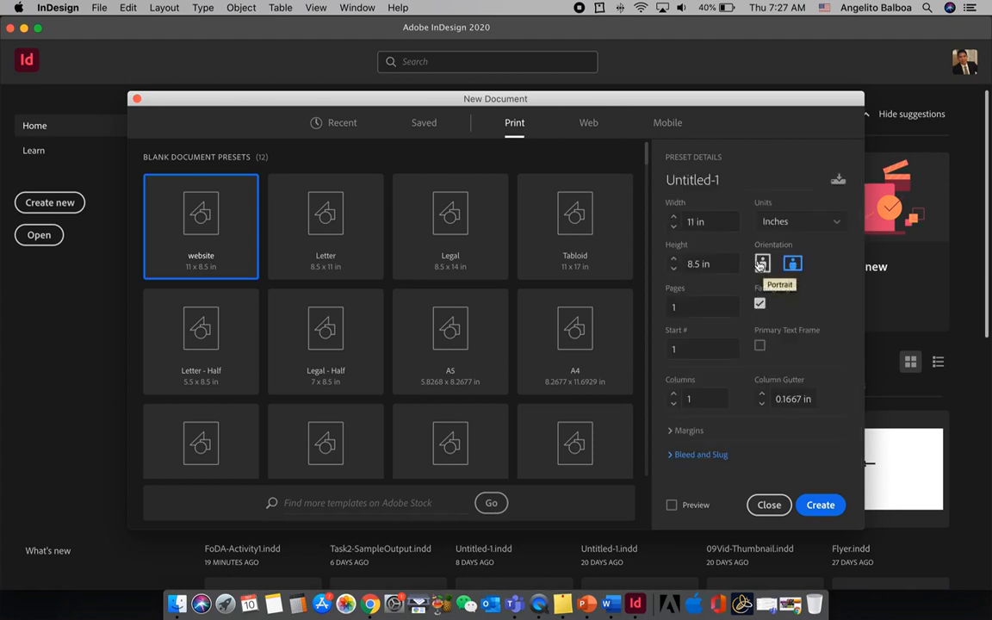
{"action": "left_click", "coordinate": [820, 504]}
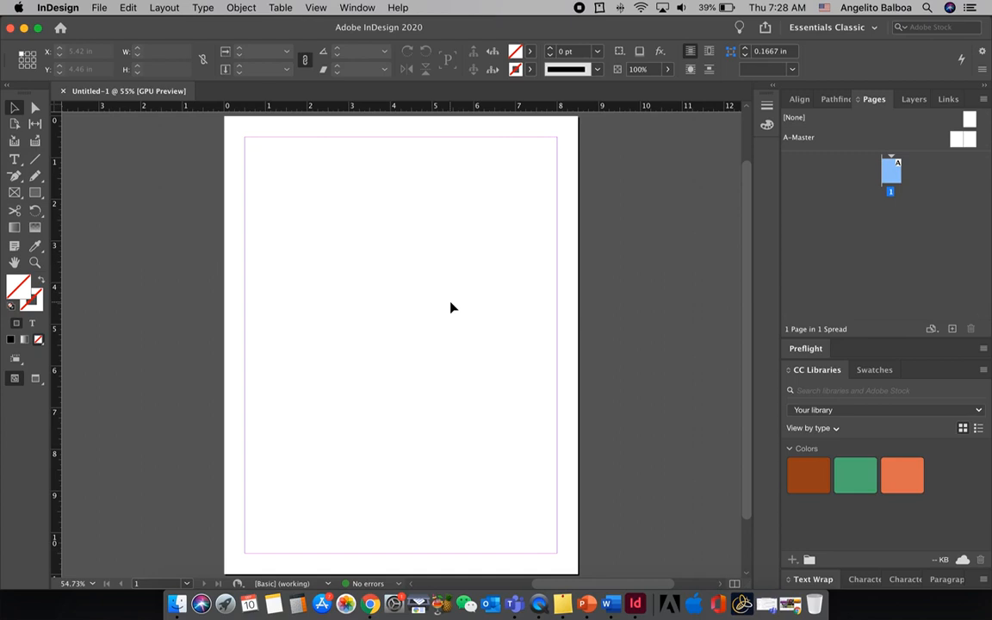
{"action": "left_click", "coordinate": [99, 7]}
{"action": "left_click", "coordinate": [99, 7]}
{"action": "left_click", "coordinate": [99, 8]}
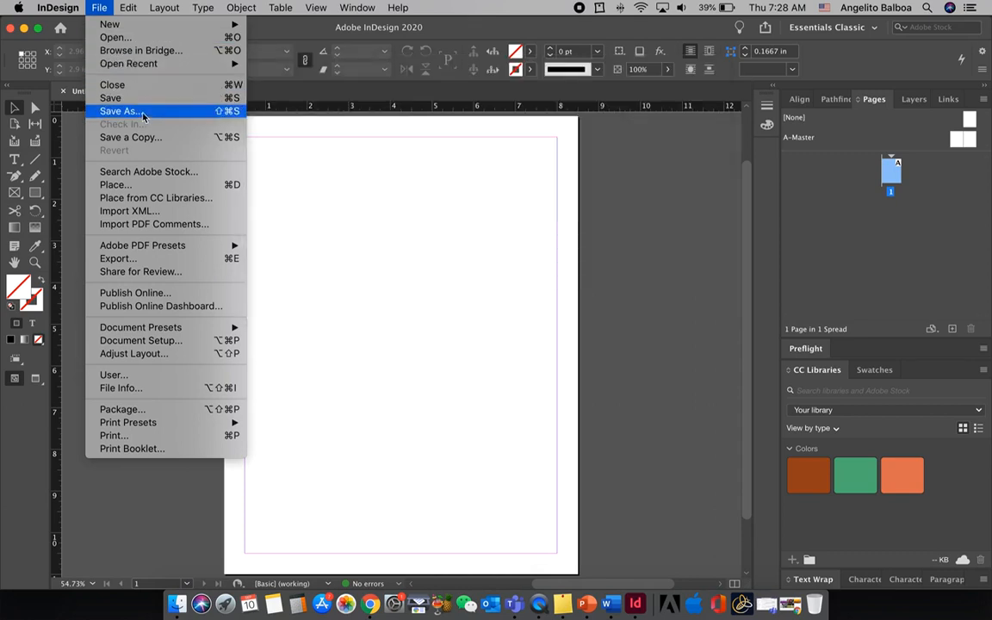
{"action": "left_click", "coordinate": [131, 6]}
{"action": "left_click", "coordinate": [129, 8]}
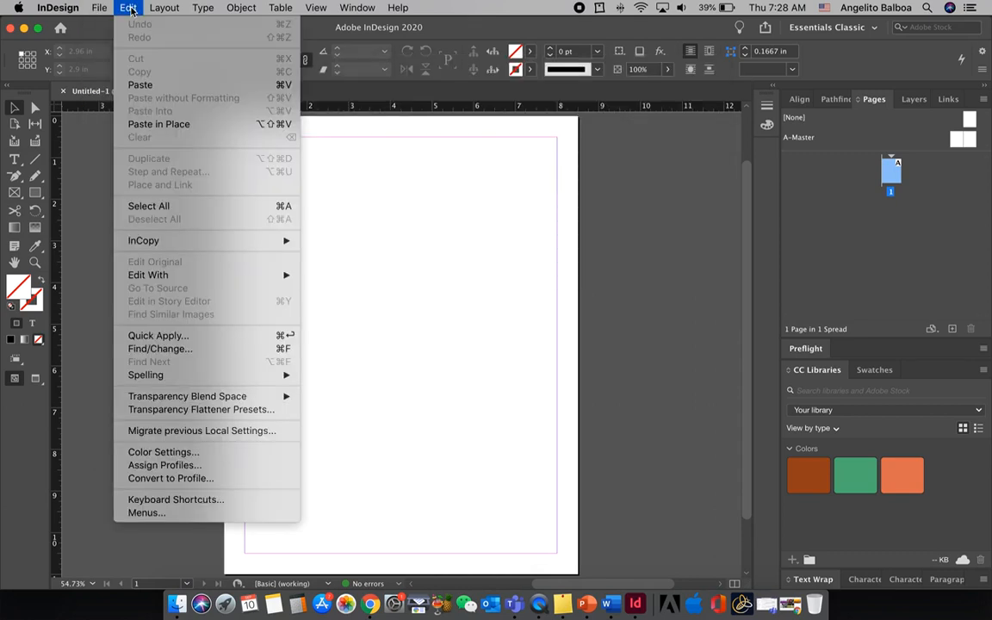
{"action": "mouse_move", "coordinate": [156, 11]}
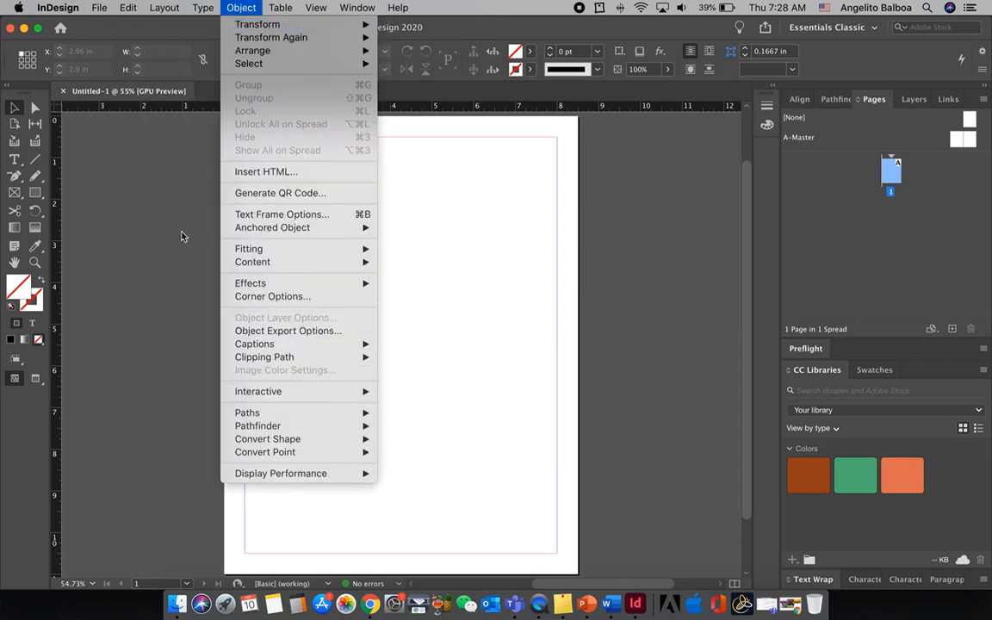
{"action": "left_click", "coordinate": [178, 233]}
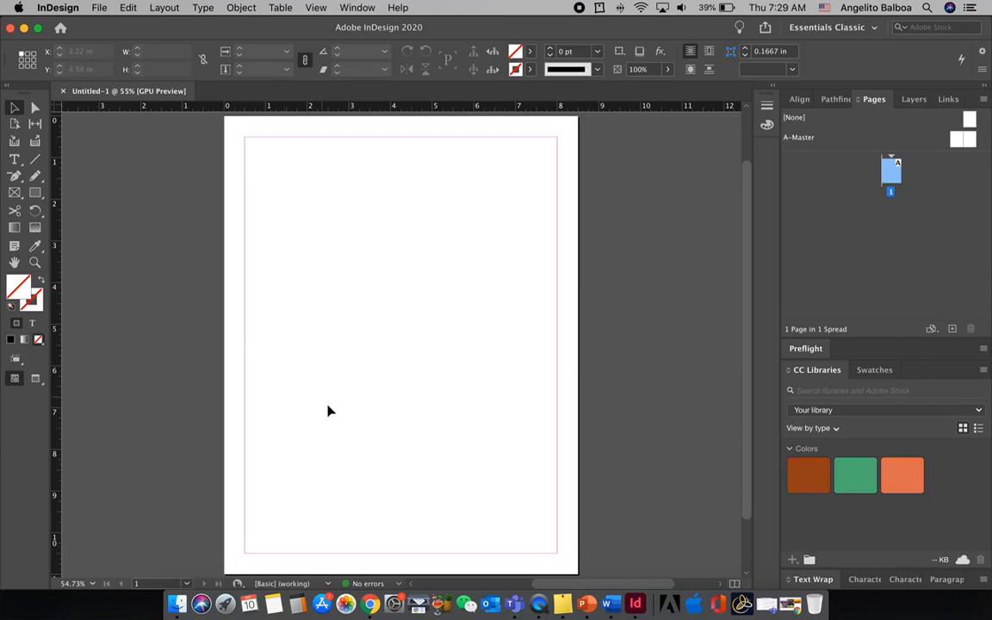
View the page at 200% and 25% magnification, and leave the zoom level at 75%
{"action": "scroll", "coordinate": [322, 401], "scroll_direction": "up", "scroll_amount": 1}
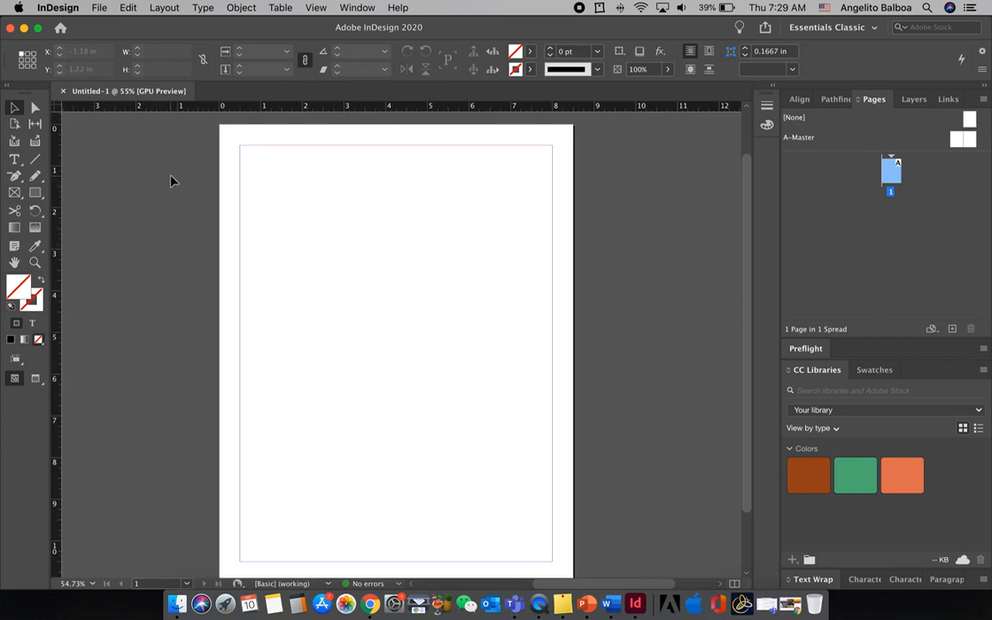
{"action": "scroll", "coordinate": [344, 284], "scroll_direction": "up", "scroll_amount": 1}
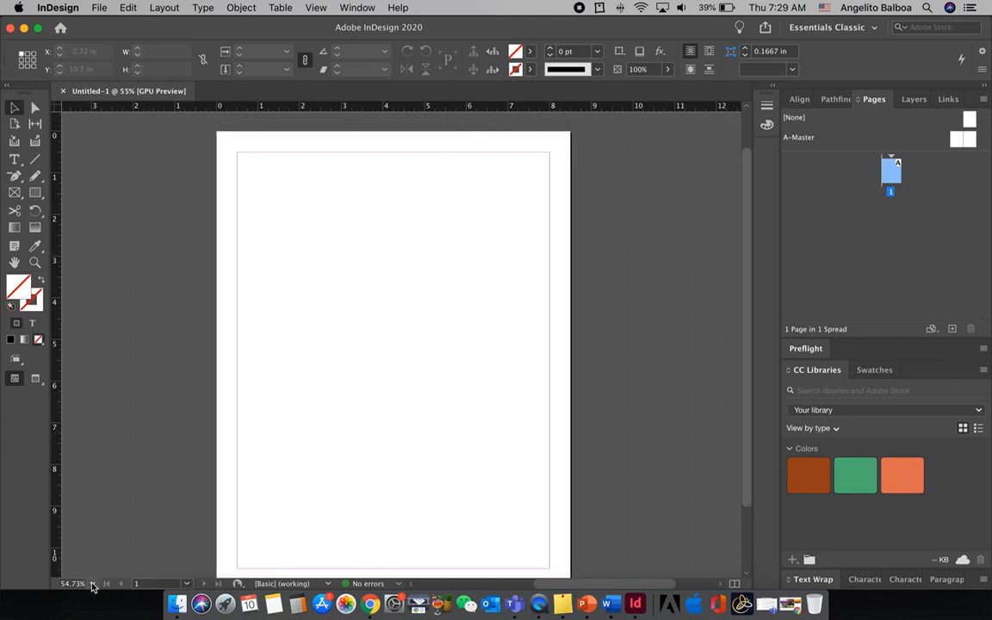
{"action": "left_click", "coordinate": [93, 584]}
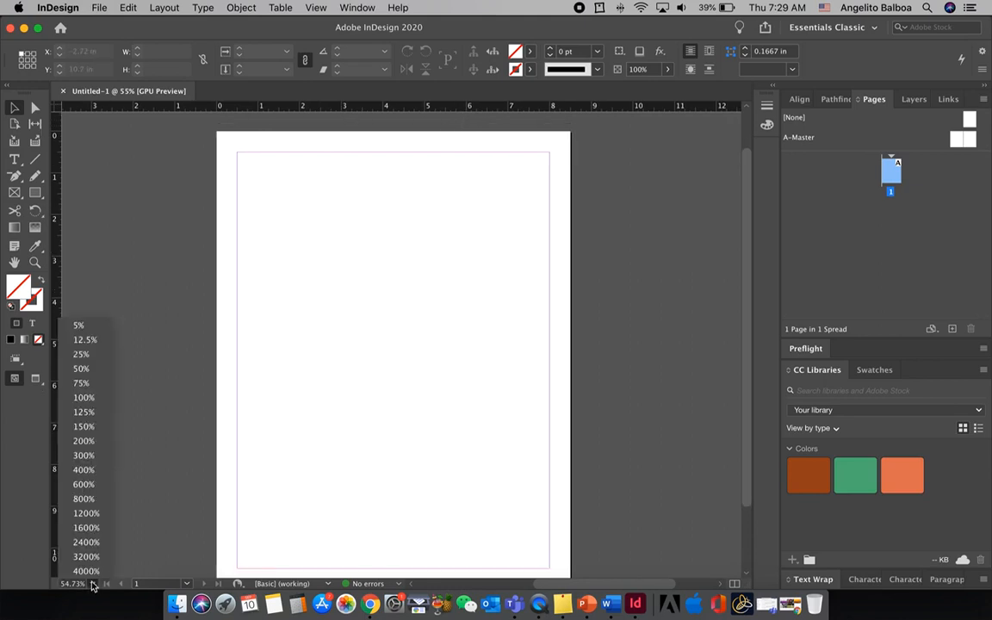
{"action": "left_click", "coordinate": [82, 441]}
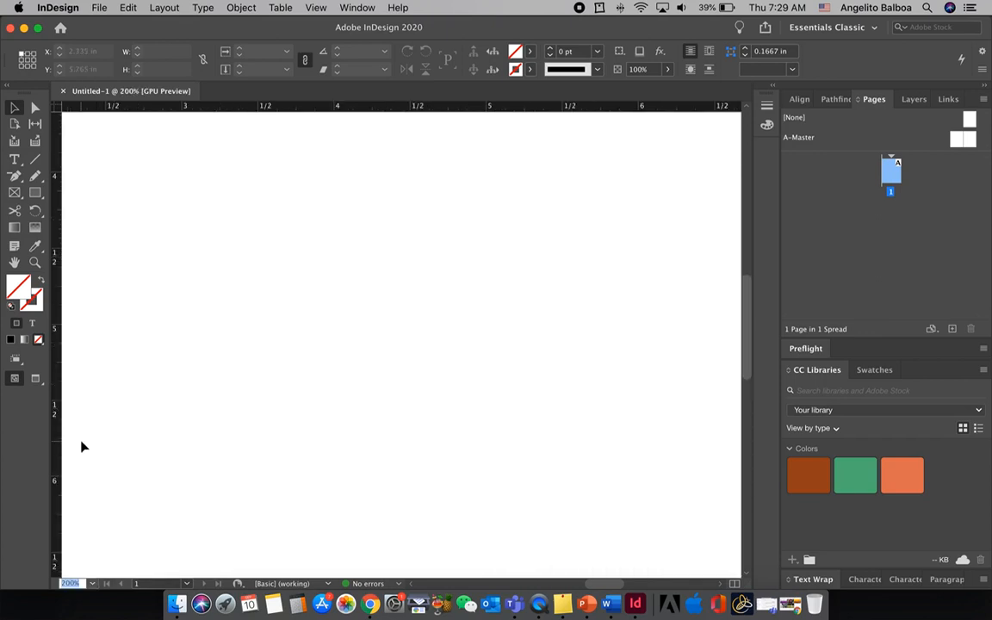
{"action": "left_click", "coordinate": [93, 584]}
{"action": "left_click", "coordinate": [87, 358]}
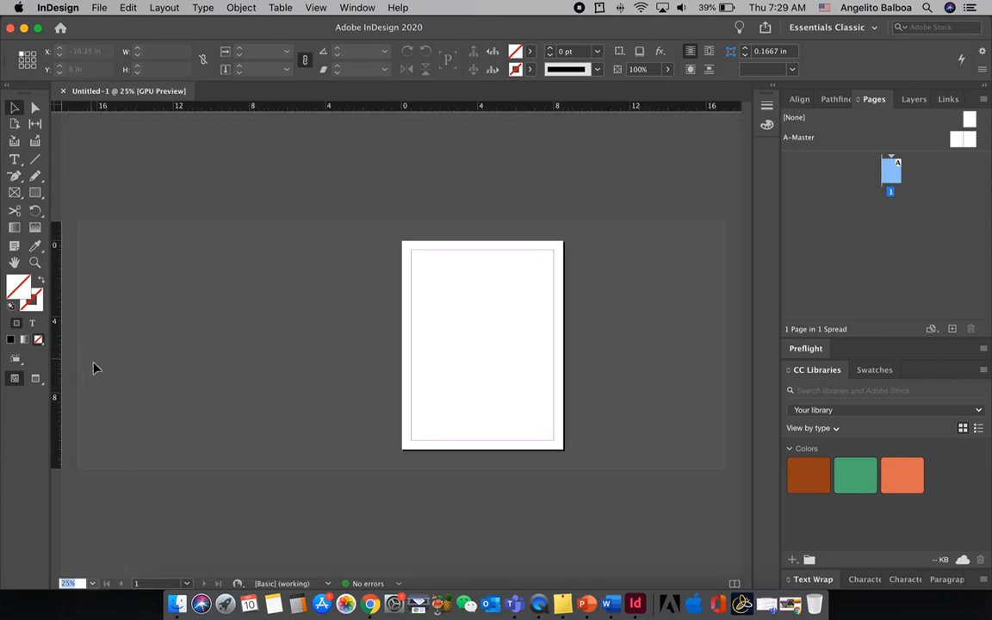
{"action": "left_click", "coordinate": [92, 584]}
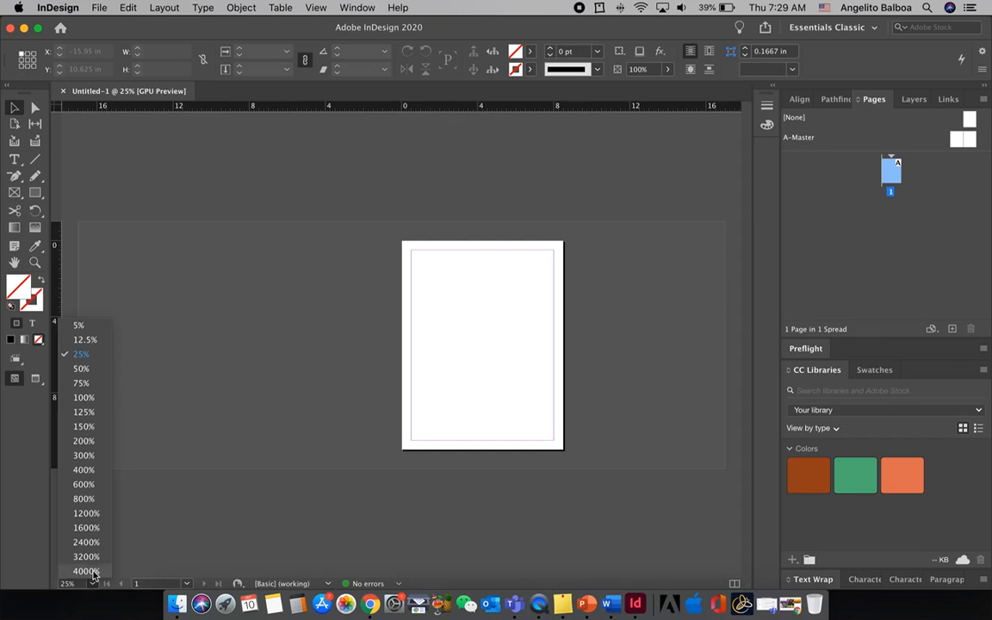
{"action": "left_click", "coordinate": [82, 384]}
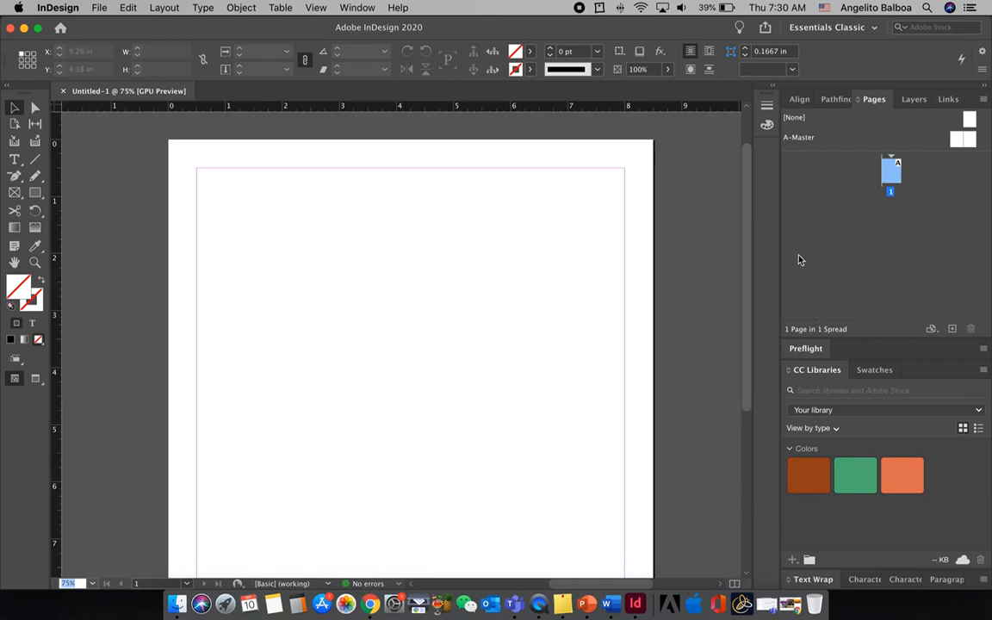
Examine the Align, Pathfinder, Pages, Layers and Links controls one after another
{"action": "left_click", "coordinate": [797, 99]}
{"action": "left_click", "coordinate": [853, 100]}
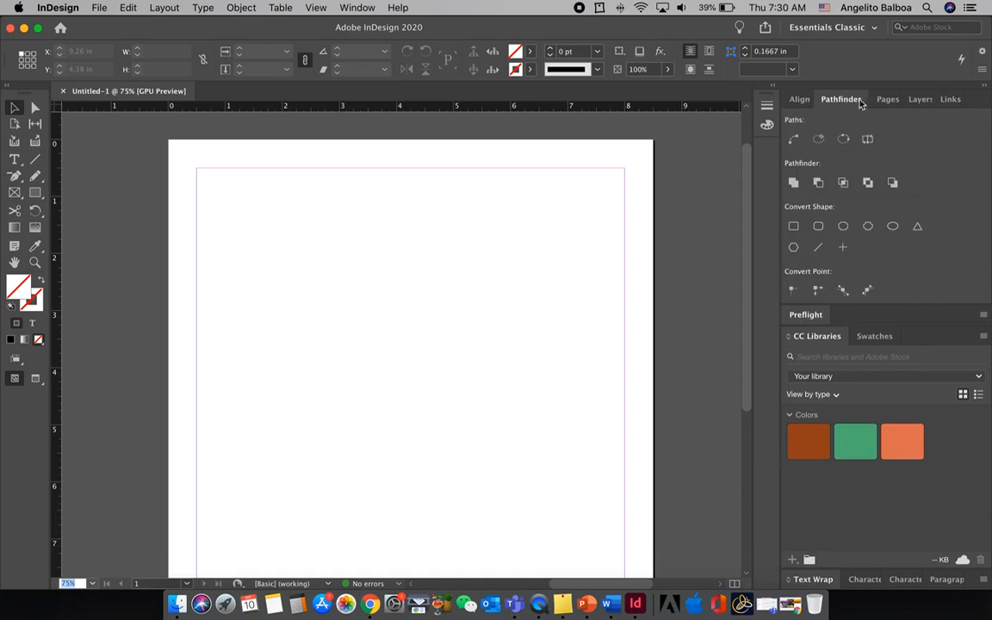
{"action": "left_click", "coordinate": [882, 102]}
{"action": "left_click", "coordinate": [909, 101]}
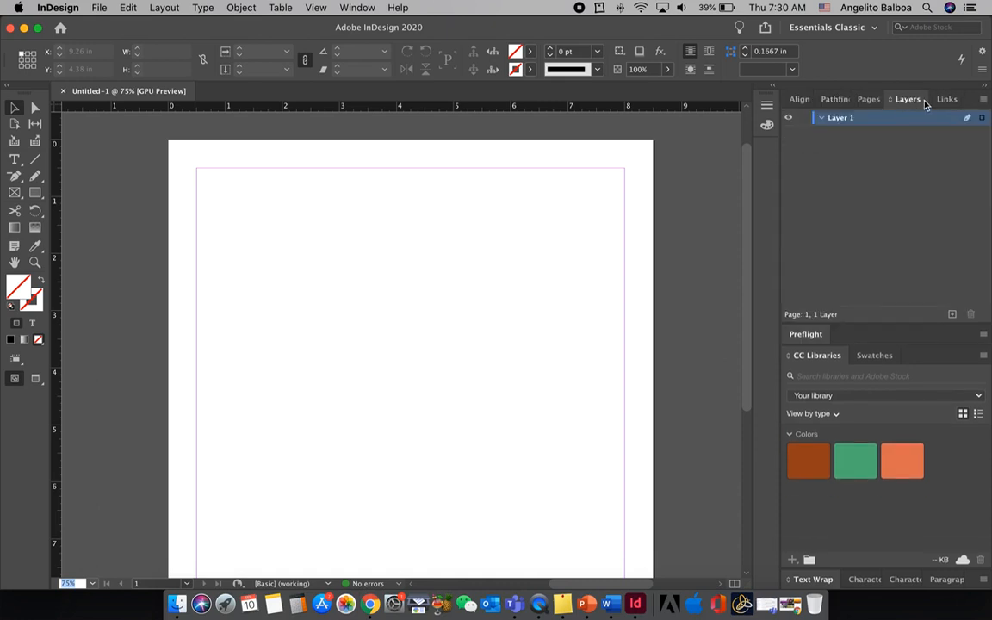
{"action": "left_click", "coordinate": [944, 100]}
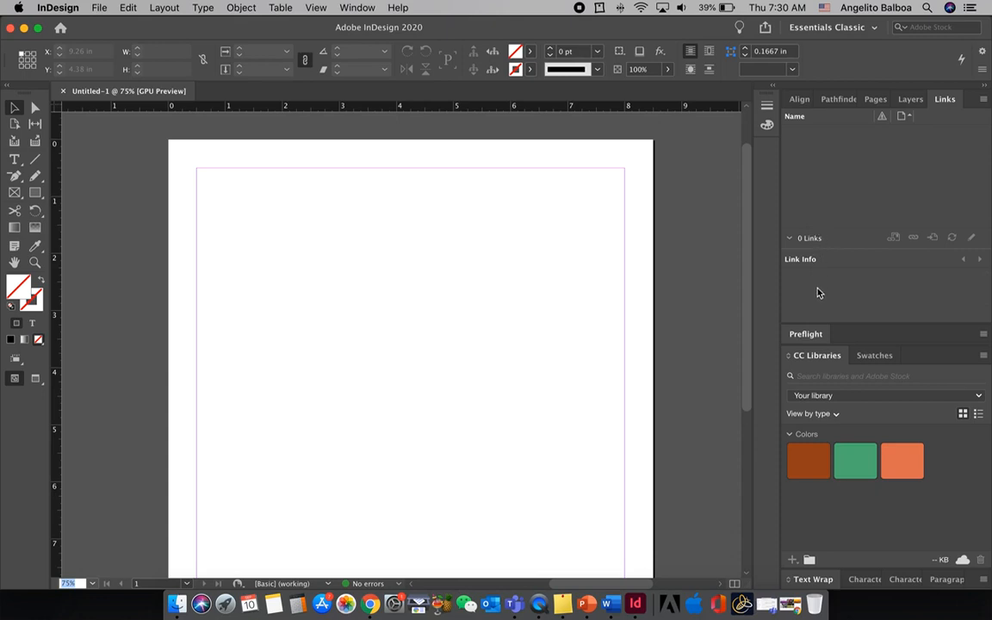
Show the Effects panel and dock it in the same group as Preflight
{"action": "left_click", "coordinate": [358, 8]}
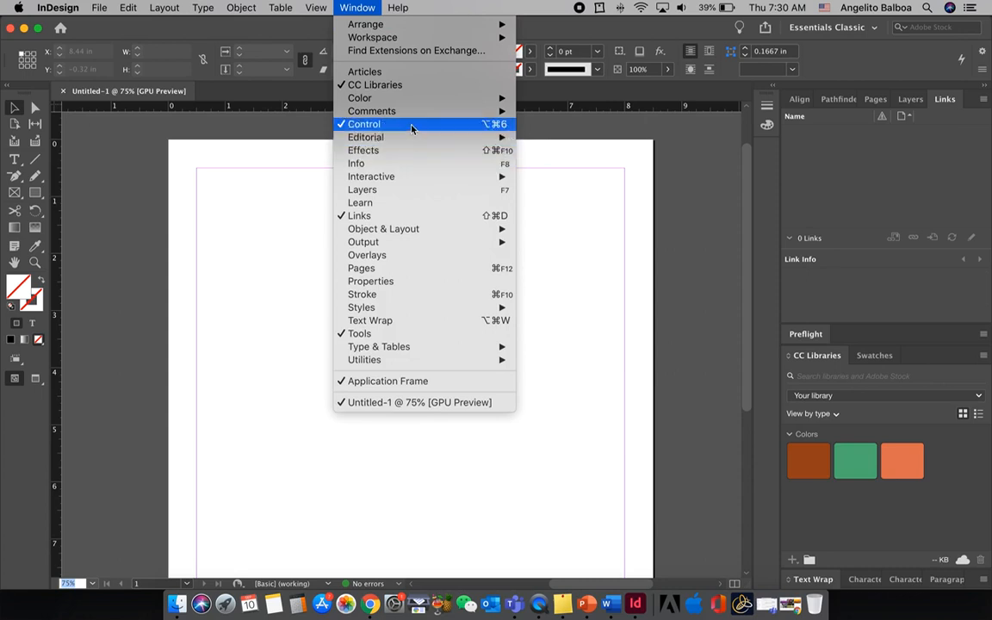
{"action": "mouse_move", "coordinate": [407, 176]}
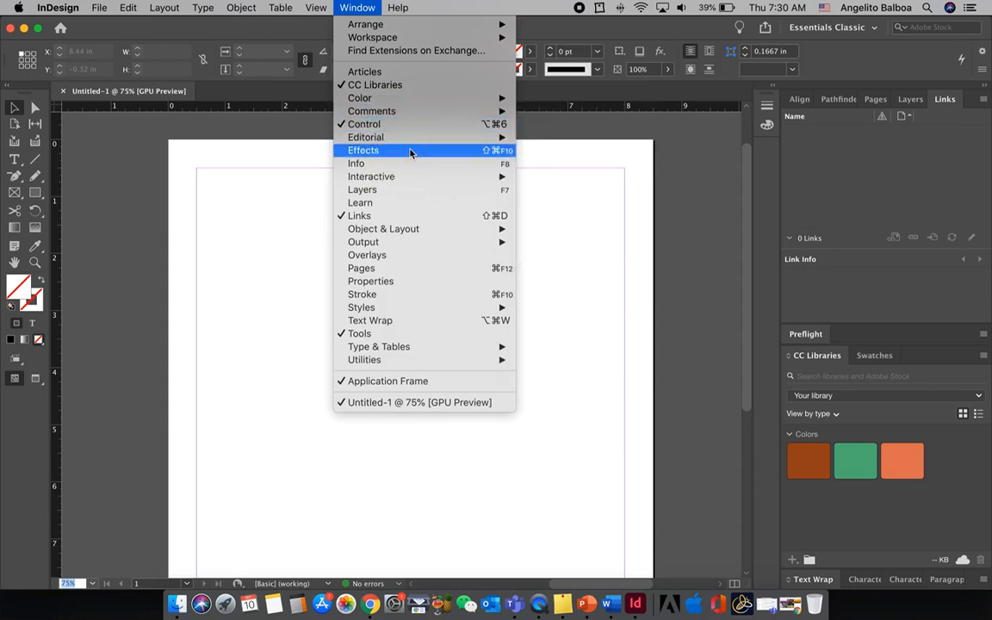
{"action": "left_click", "coordinate": [411, 151]}
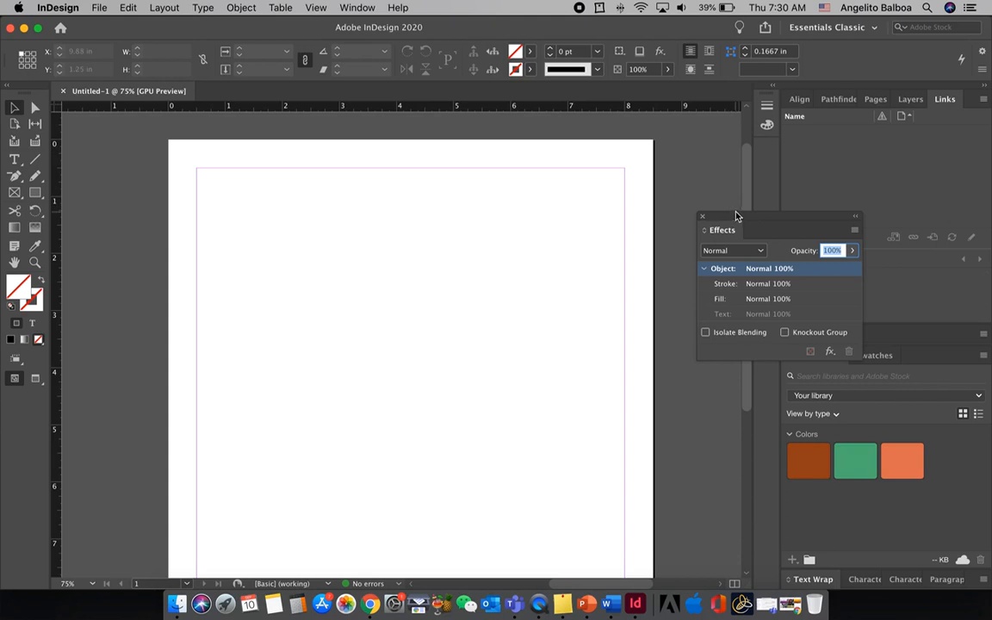
{"action": "left_click_drag", "start_coordinate": [741, 217], "coordinate": [720, 225]}
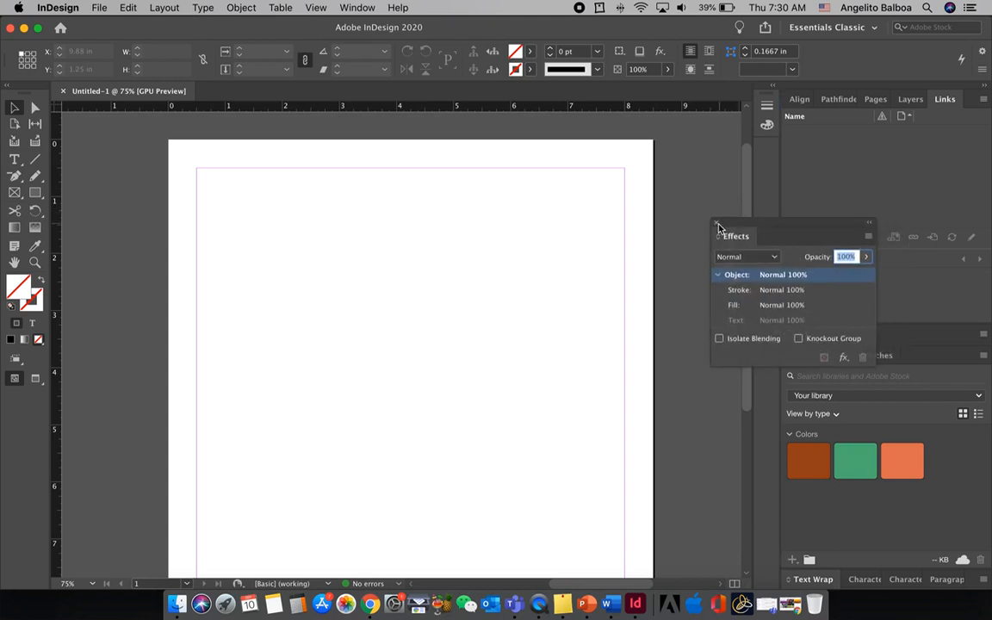
{"action": "left_click_drag", "start_coordinate": [730, 229], "coordinate": [782, 241]}
{"action": "left_click_drag", "start_coordinate": [699, 105], "coordinate": [872, 334]}
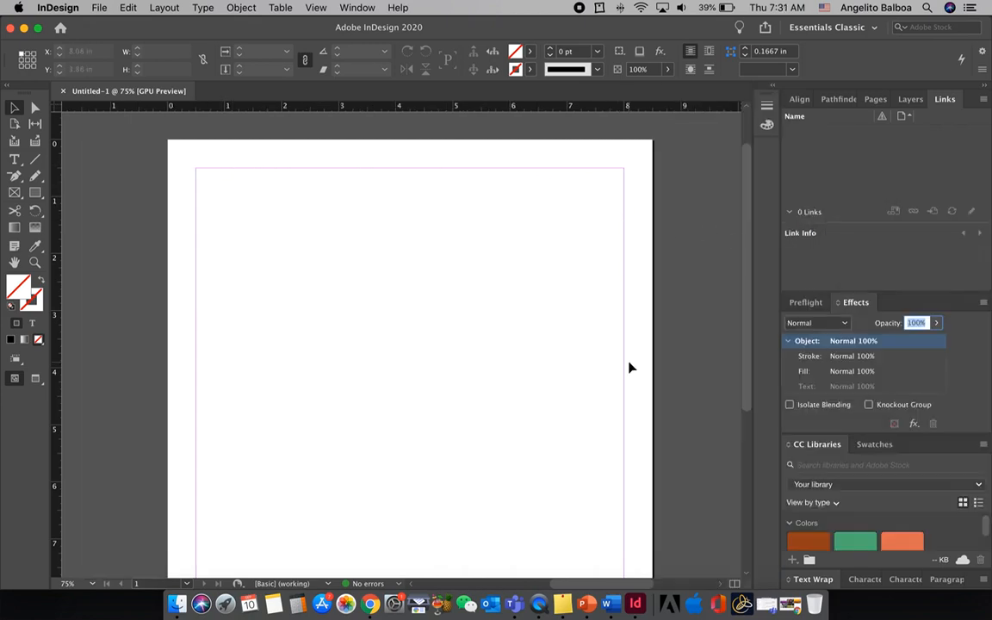
Look over the page from top to bottom edge, and view it at 50% and 75% magnification
{"action": "scroll", "coordinate": [629, 365], "scroll_direction": "down", "scroll_amount": 5}
{"action": "scroll", "coordinate": [629, 365], "scroll_direction": "up", "scroll_amount": 5}
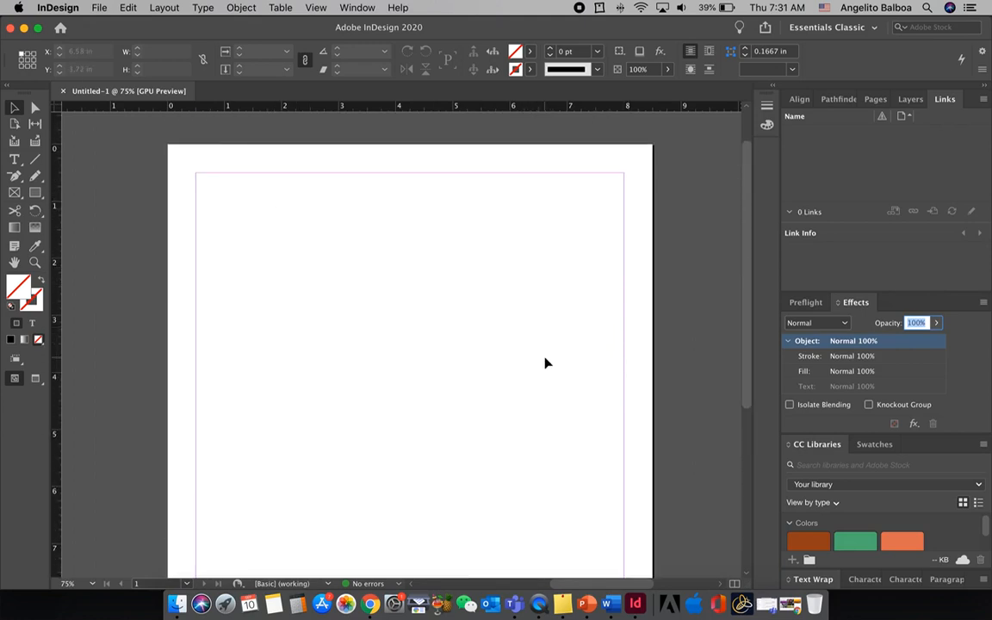
{"action": "scroll", "coordinate": [556, 363], "scroll_direction": "up", "scroll_amount": 2}
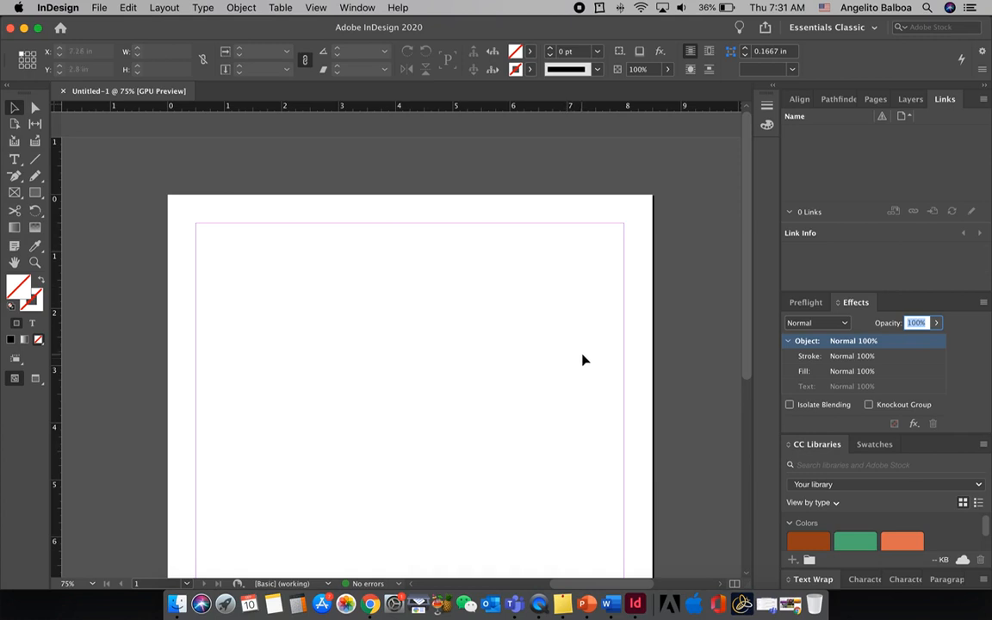
{"action": "scroll", "coordinate": [582, 360], "scroll_direction": "down", "scroll_amount": 2}
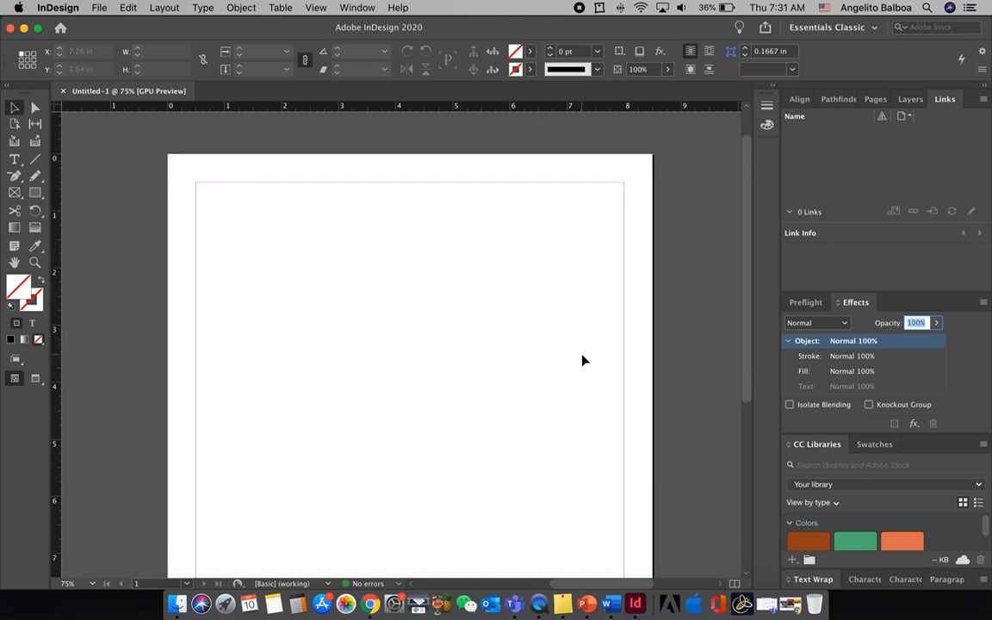
{"action": "scroll", "coordinate": [406, 280], "scroll_direction": "down", "scroll_amount": 10}
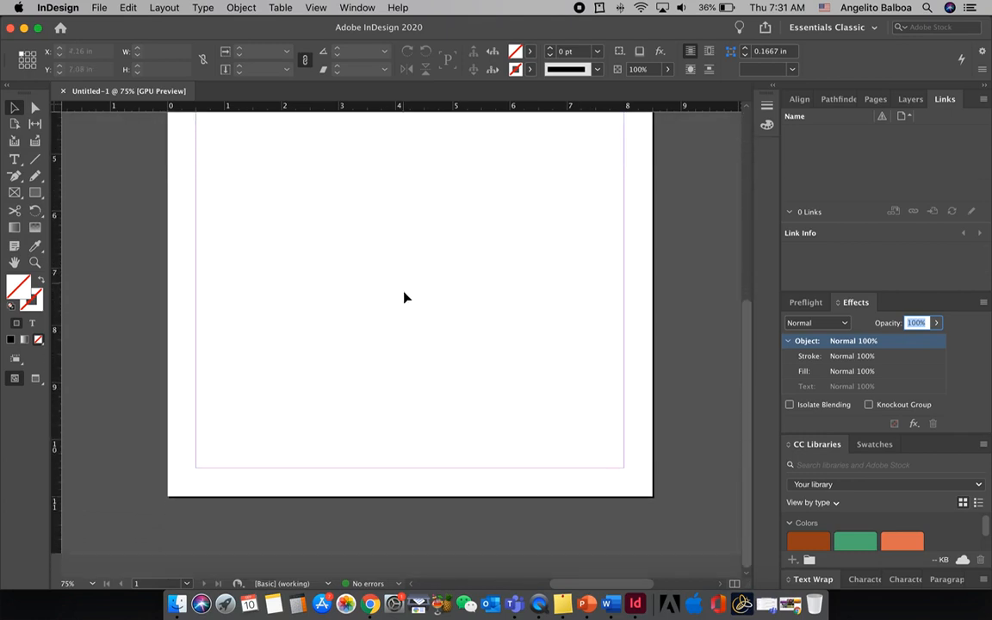
{"action": "scroll", "coordinate": [451, 324], "scroll_direction": "up", "scroll_amount": 5}
{"action": "scroll", "coordinate": [451, 324], "scroll_direction": "up", "scroll_amount": 5}
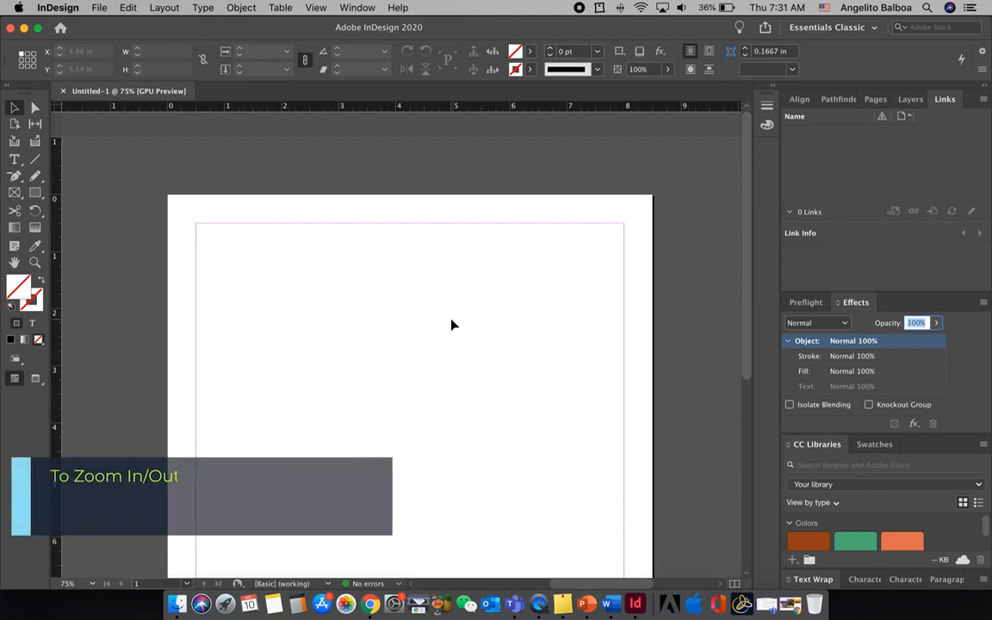
{"action": "key", "text": "super+minus"}
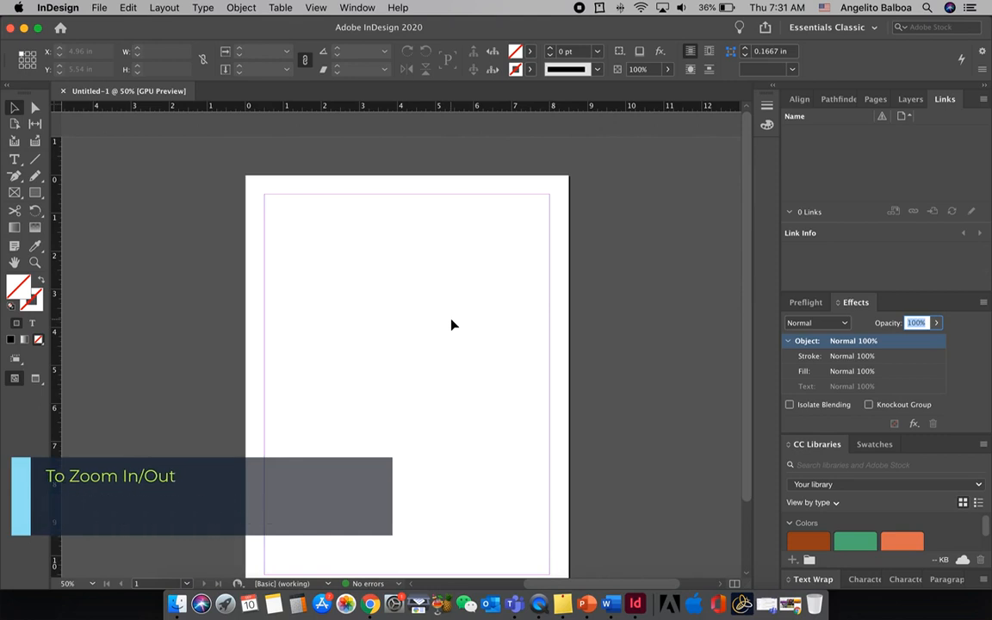
{"action": "key", "text": "super+equal"}
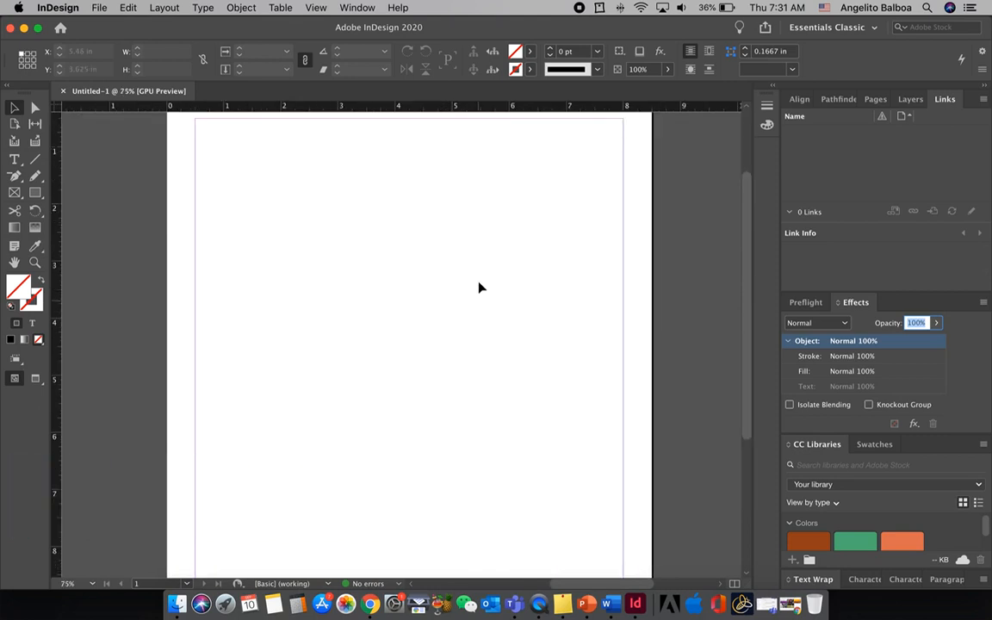
{"action": "scroll", "coordinate": [474, 276], "scroll_direction": "up", "scroll_amount": 2}
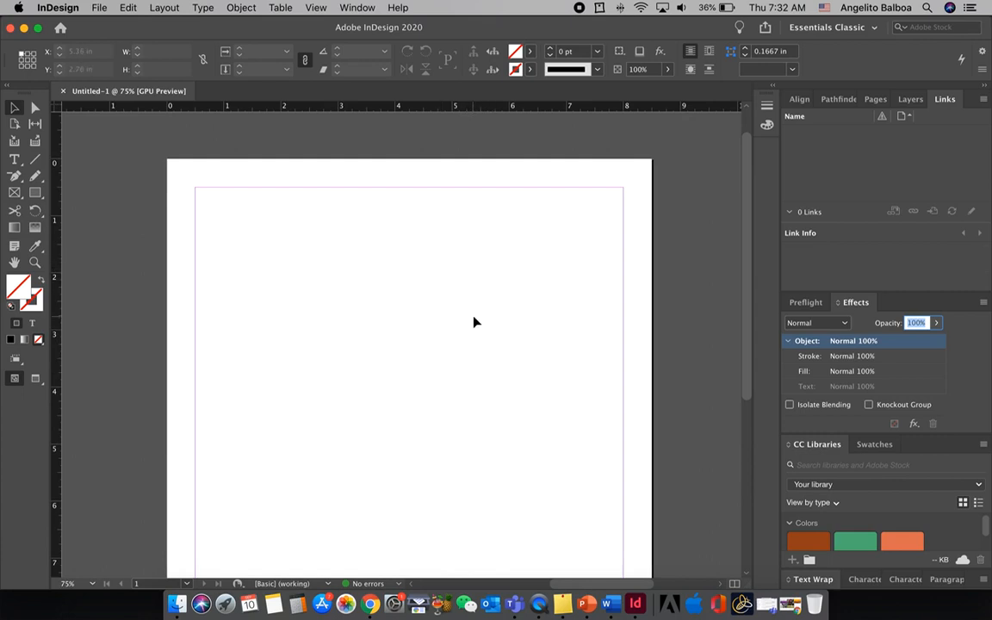
Change the page orientation to landscape with the Page tool, and return to the Selection tool
{"action": "left_click", "coordinate": [14, 125]}
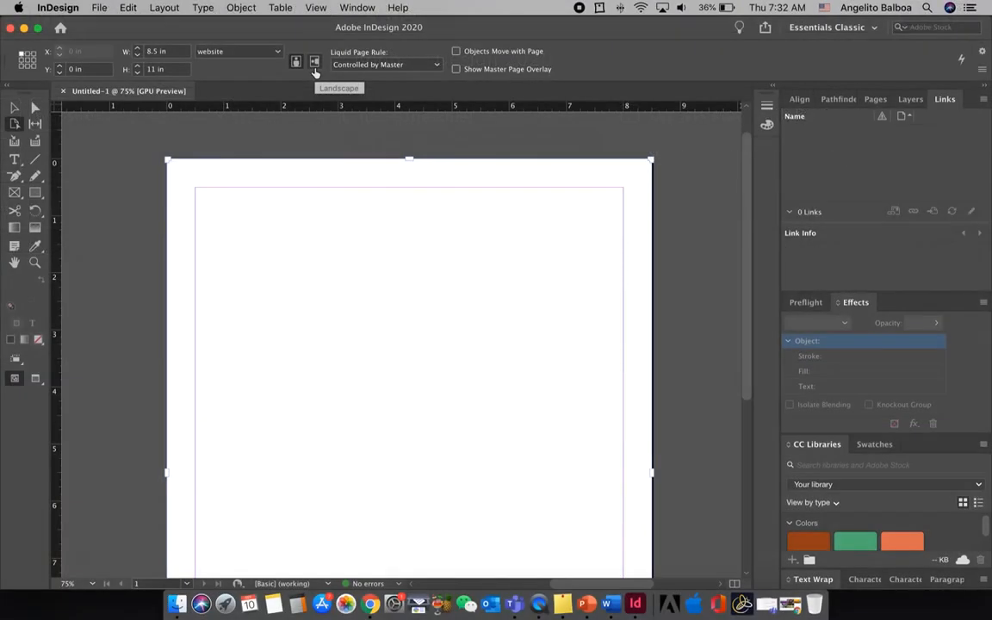
{"action": "left_click", "coordinate": [304, 139]}
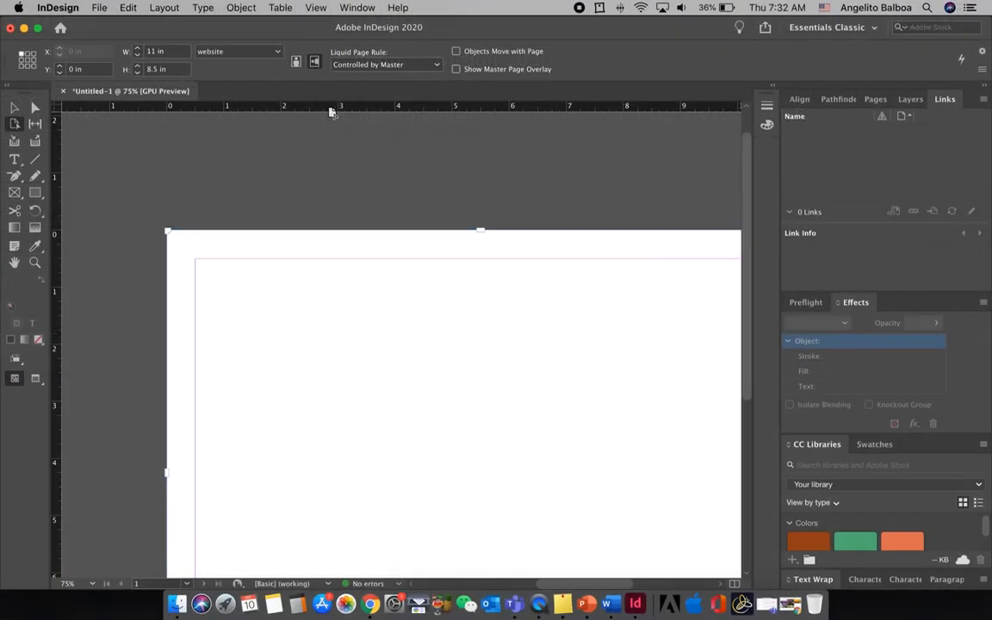
{"action": "scroll", "coordinate": [383, 209], "scroll_direction": "right", "scroll_amount": 3}
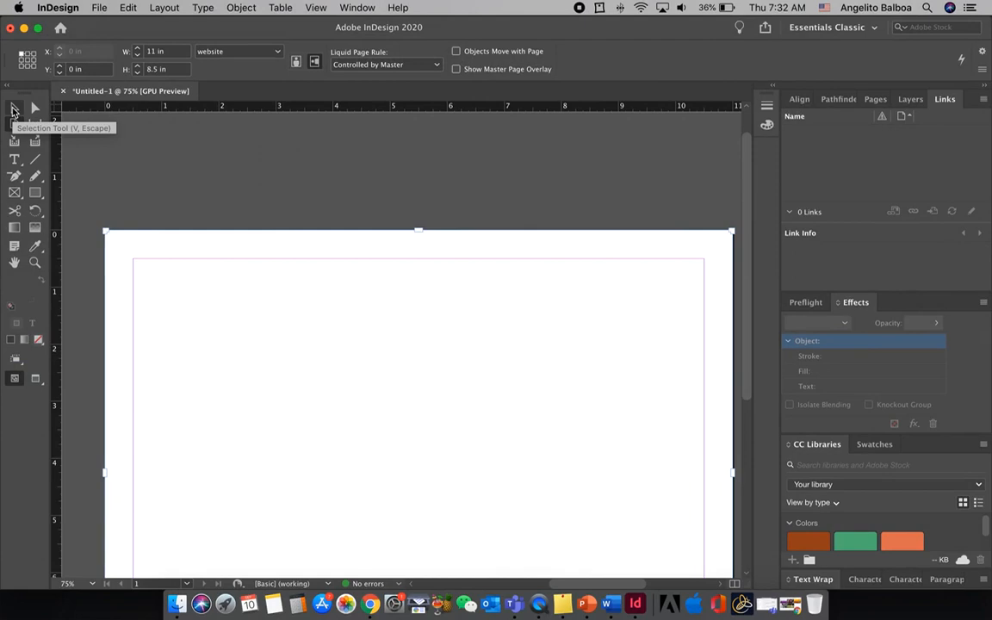
{"action": "left_click", "coordinate": [12, 110]}
{"action": "scroll", "coordinate": [401, 260], "scroll_direction": "down", "scroll_amount": 5}
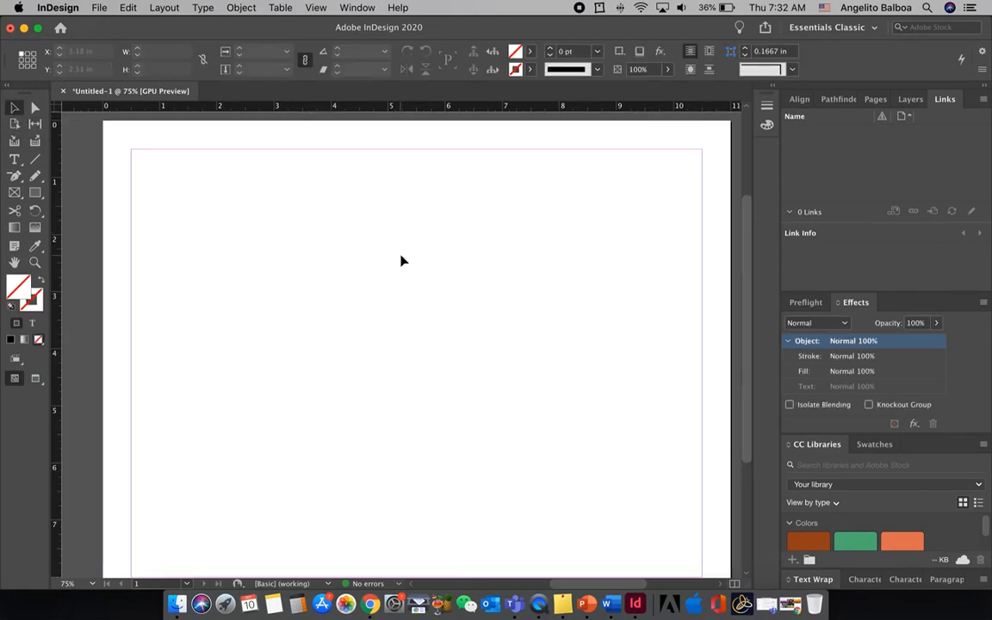
Draw an 11 x 8.5 in rectangle frame covering the whole page, viewed at 50% zoom
{"action": "key", "text": "super+minus"}
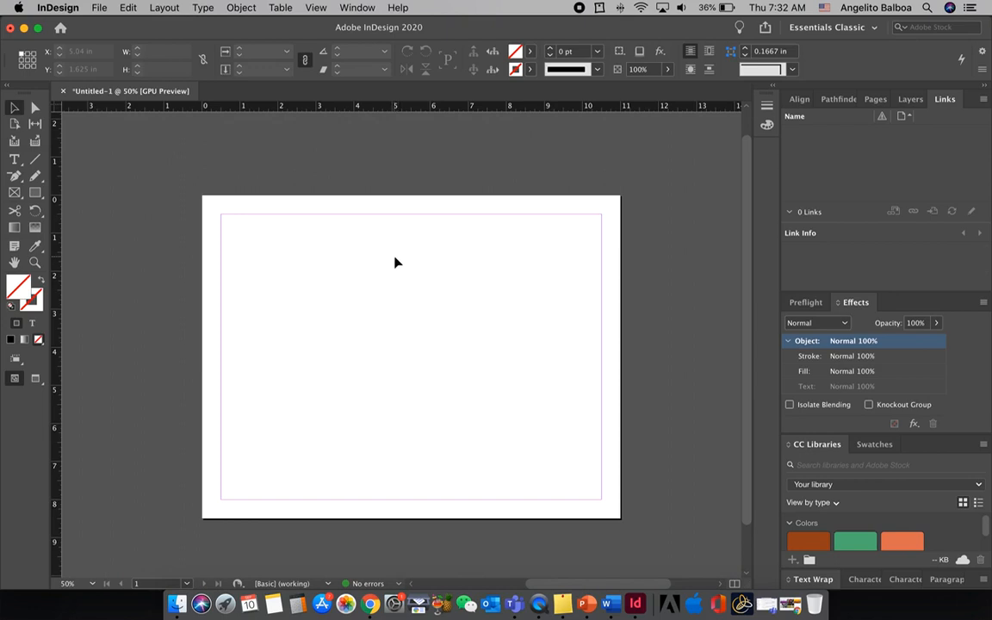
{"action": "left_click", "coordinate": [16, 198]}
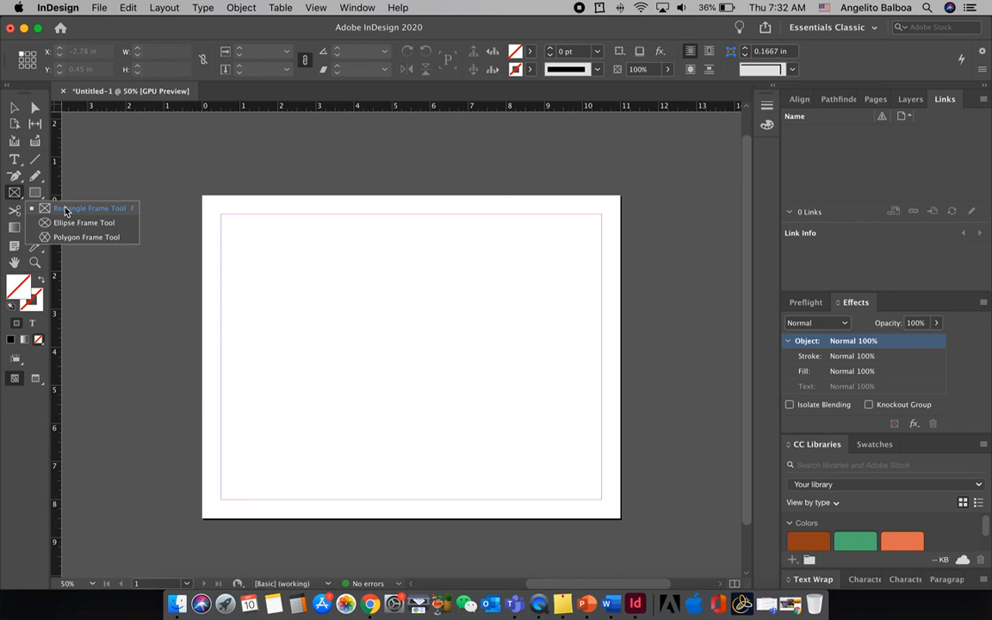
{"action": "left_click_drag", "start_coordinate": [203, 196], "coordinate": [620, 517]}
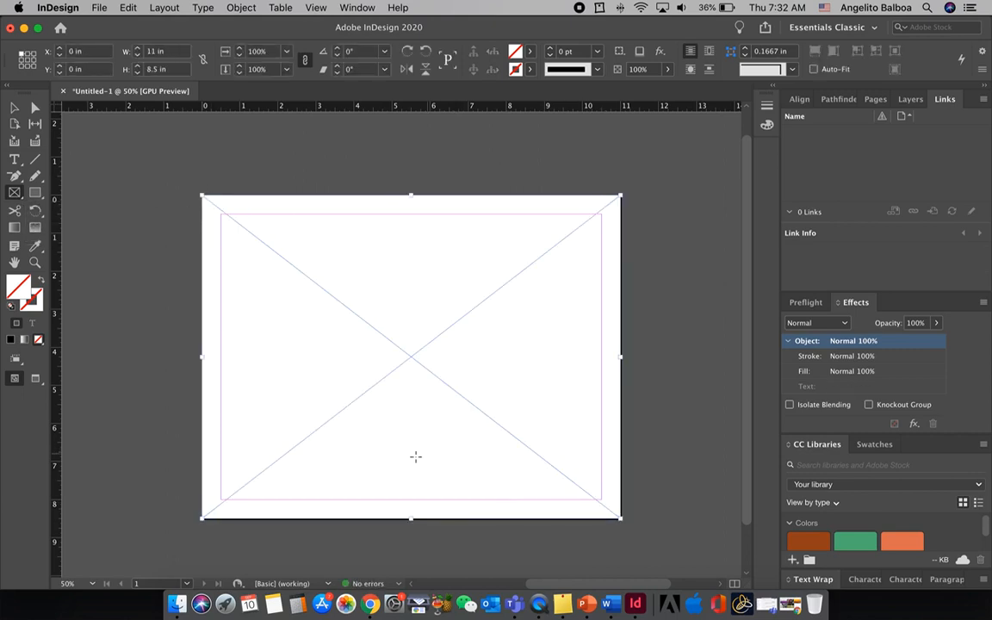
Bring Symmetrical.jpg from the FoDA-Activity1 desktop folder in Finder into the page frame, and undo the placement
{"action": "left_click", "coordinate": [176, 604]}
{"action": "left_click_drag", "start_coordinate": [301, 113], "coordinate": [583, 270]}
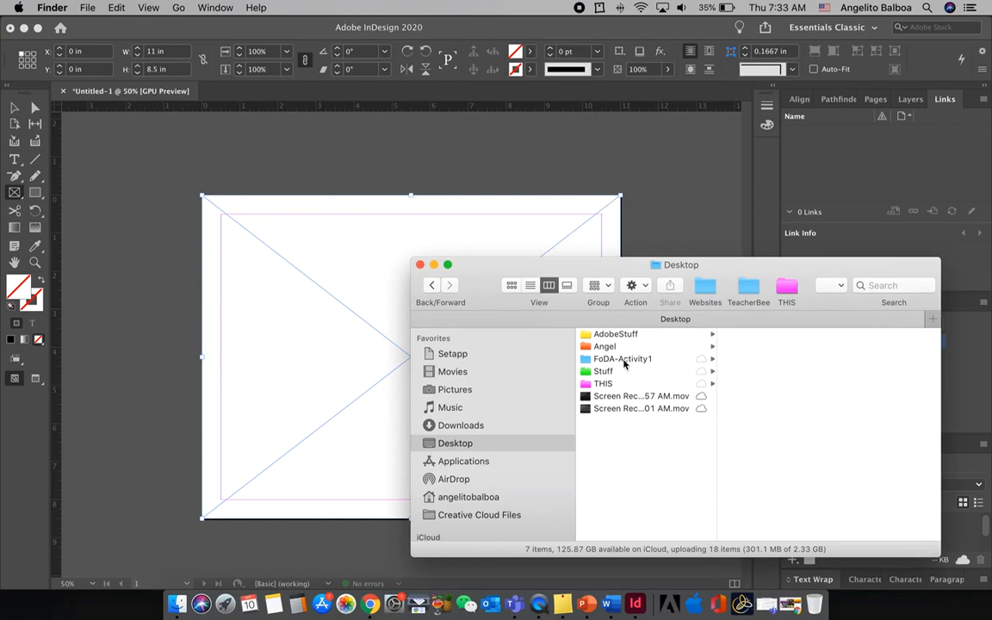
{"action": "left_click", "coordinate": [625, 360]}
{"action": "left_click", "coordinate": [736, 347]}
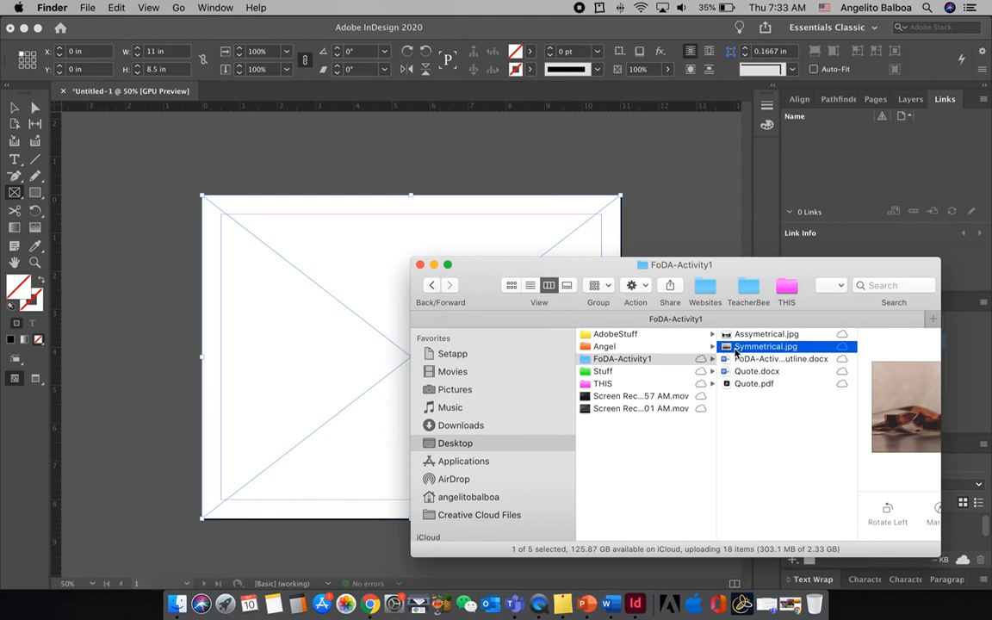
{"action": "left_click_drag", "start_coordinate": [735, 352], "coordinate": [376, 239]}
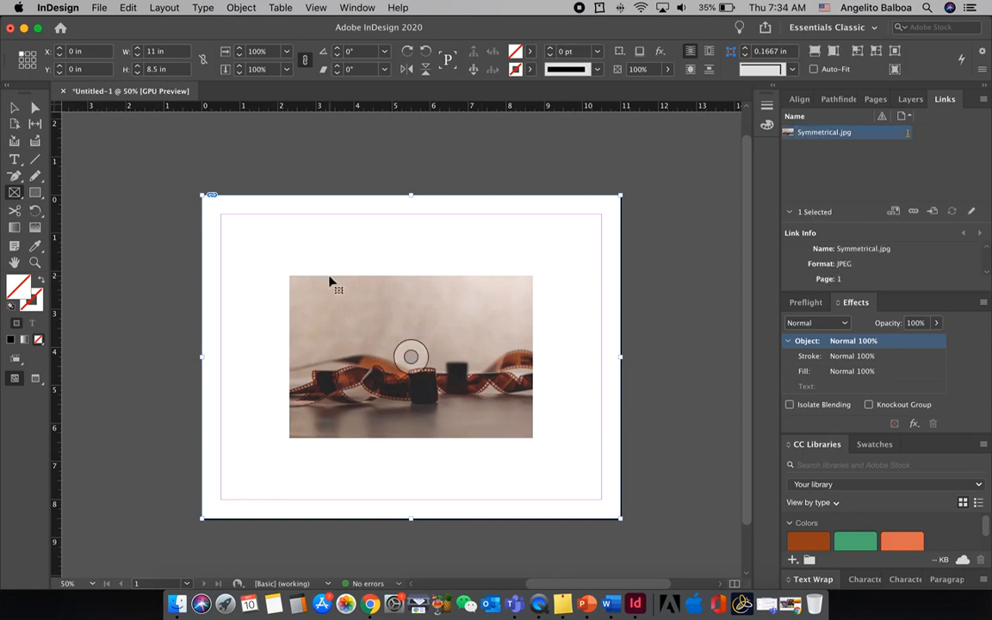
{"action": "key", "text": "super+z"}
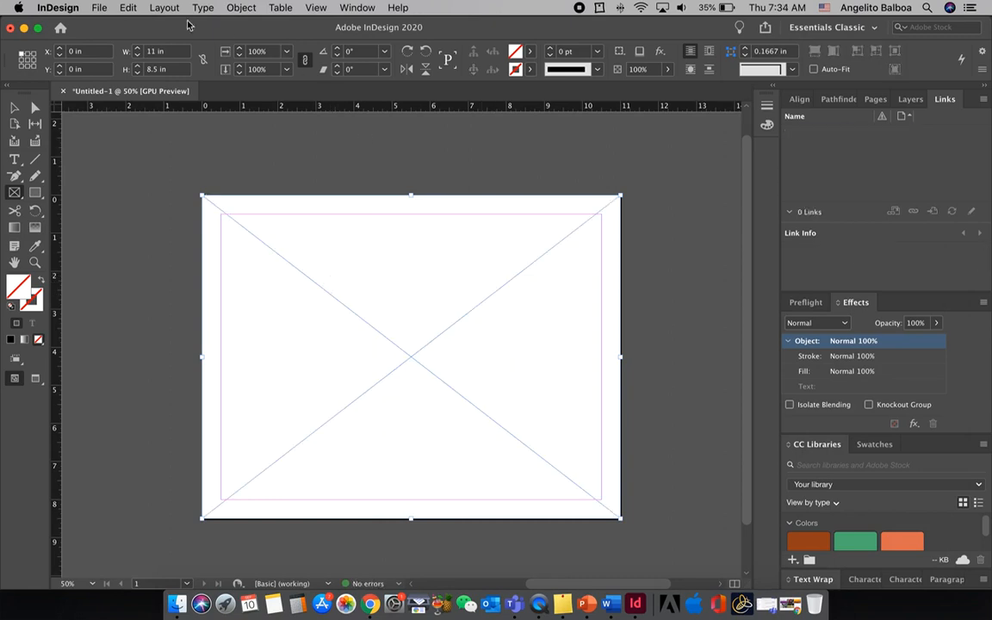
Place Symmetrical.jpg from the FoDA-Activity1 folder into the selected full-page frame
{"action": "left_click", "coordinate": [96, 7]}
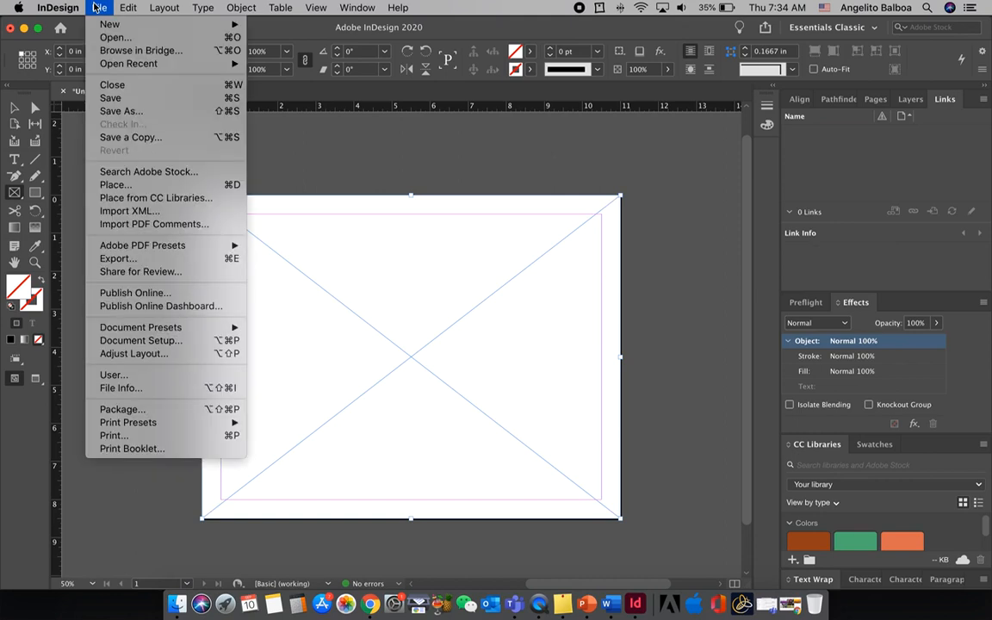
{"action": "left_click", "coordinate": [159, 186]}
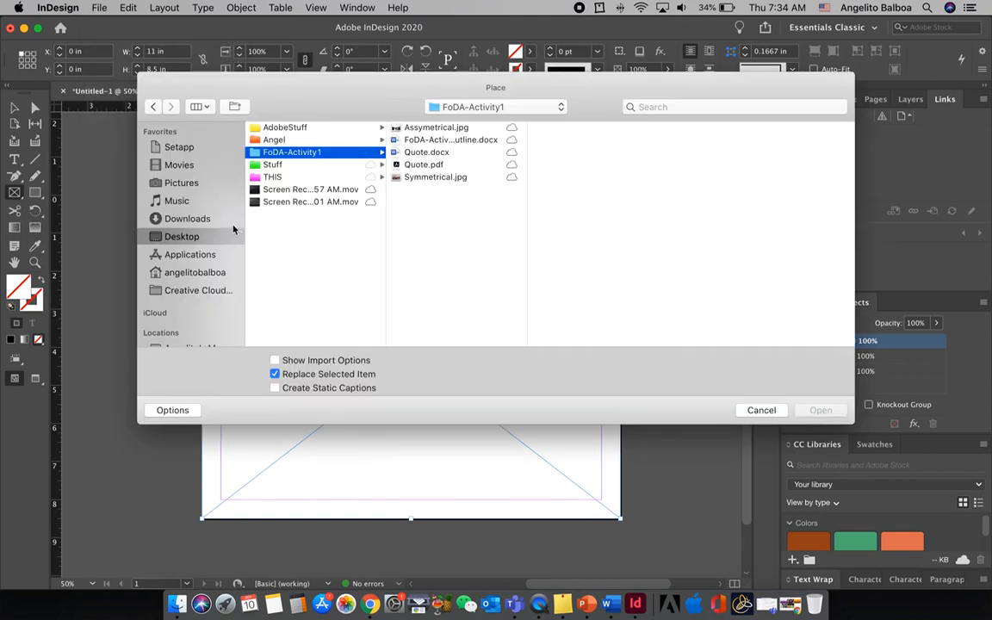
{"action": "left_click", "coordinate": [425, 176]}
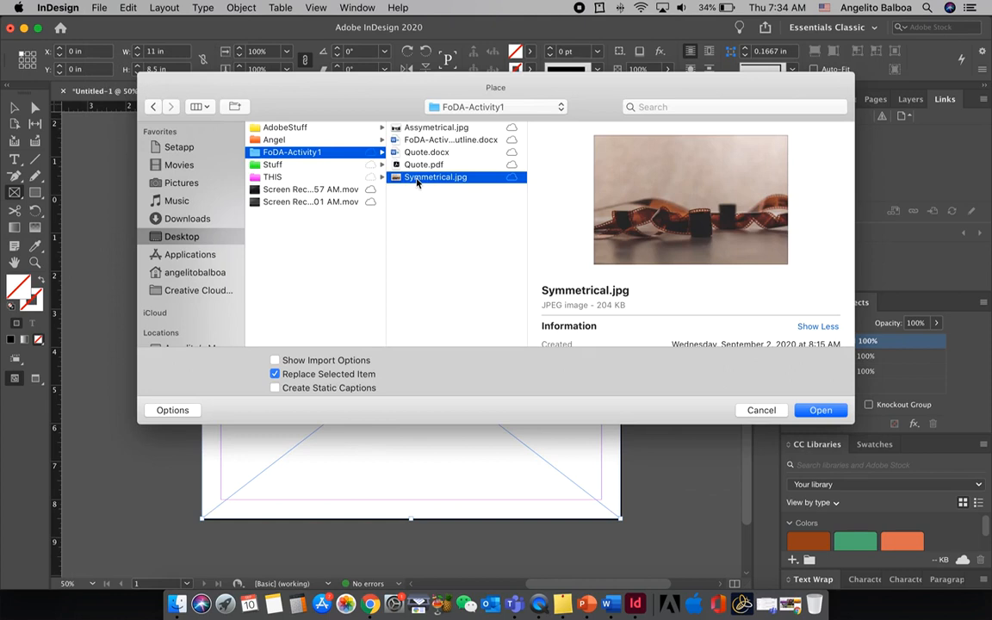
{"action": "left_click", "coordinate": [803, 405]}
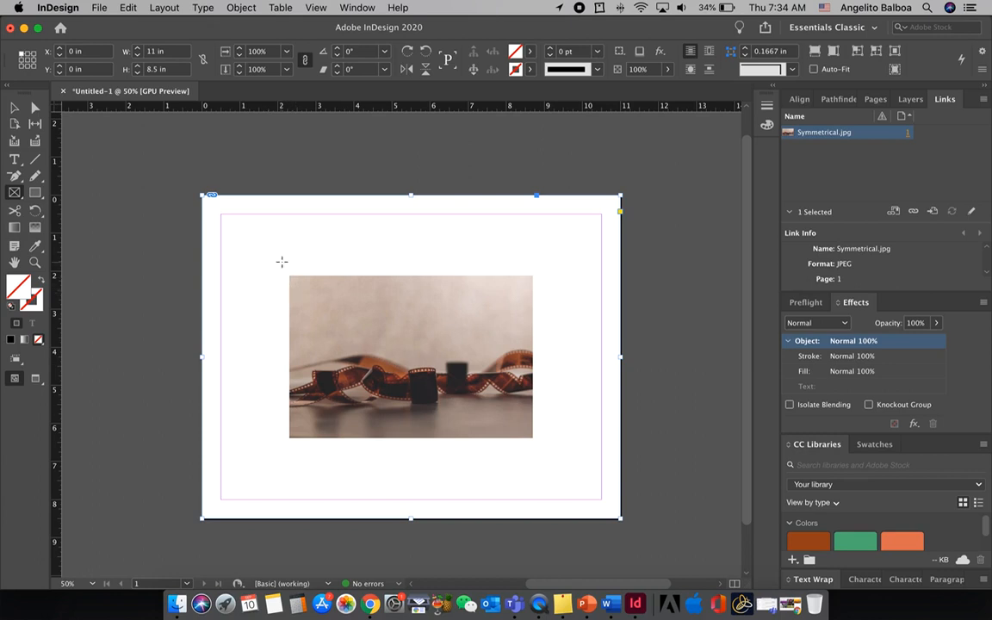
Fit the placed image to its frame with the Fill Frame Proportionally option
{"action": "right_click", "coordinate": [281, 260]}
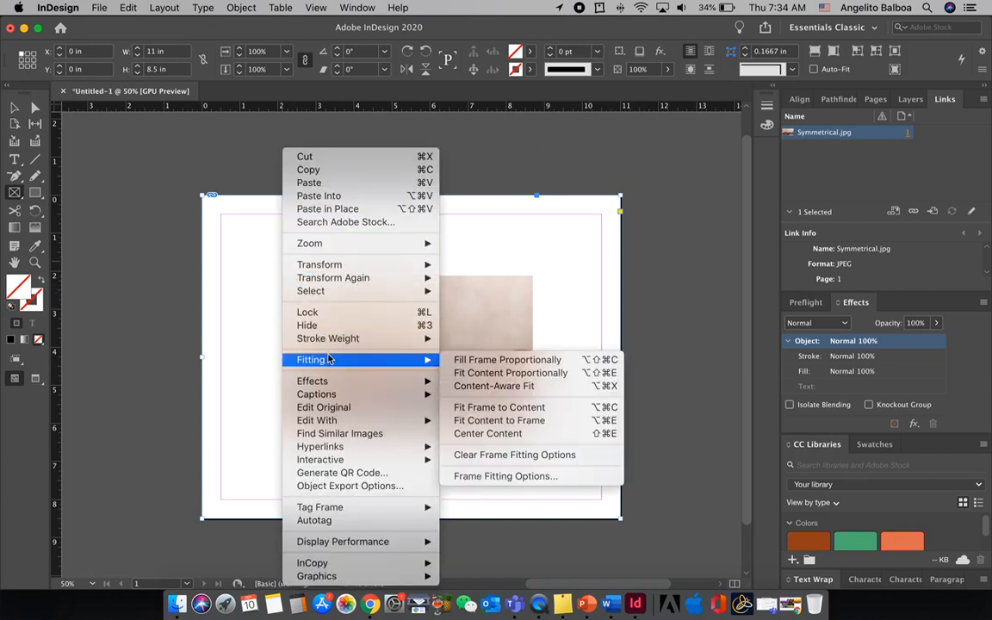
{"action": "mouse_move", "coordinate": [428, 359]}
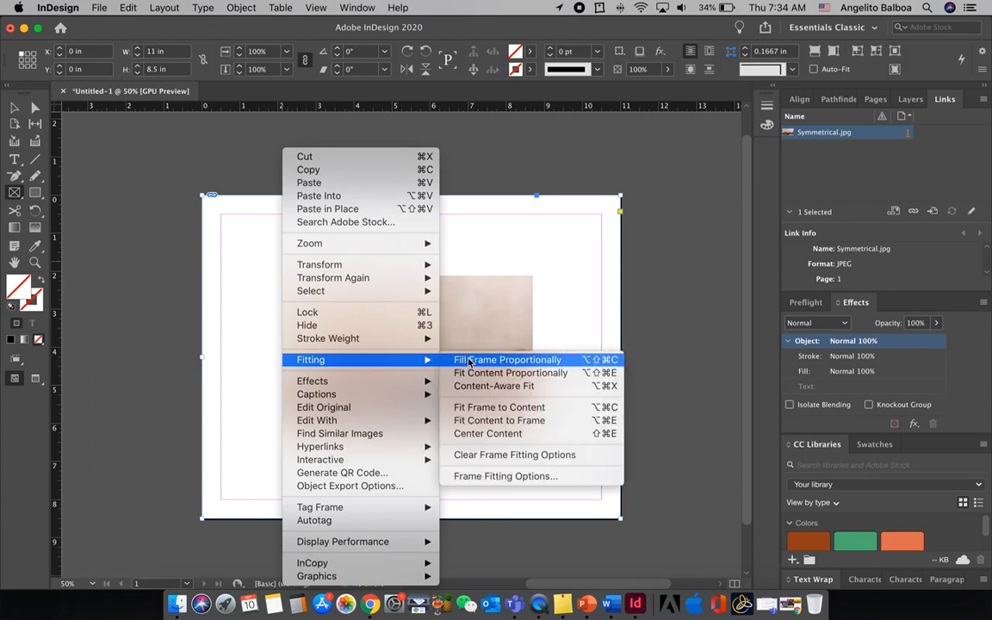
{"action": "left_click", "coordinate": [470, 360]}
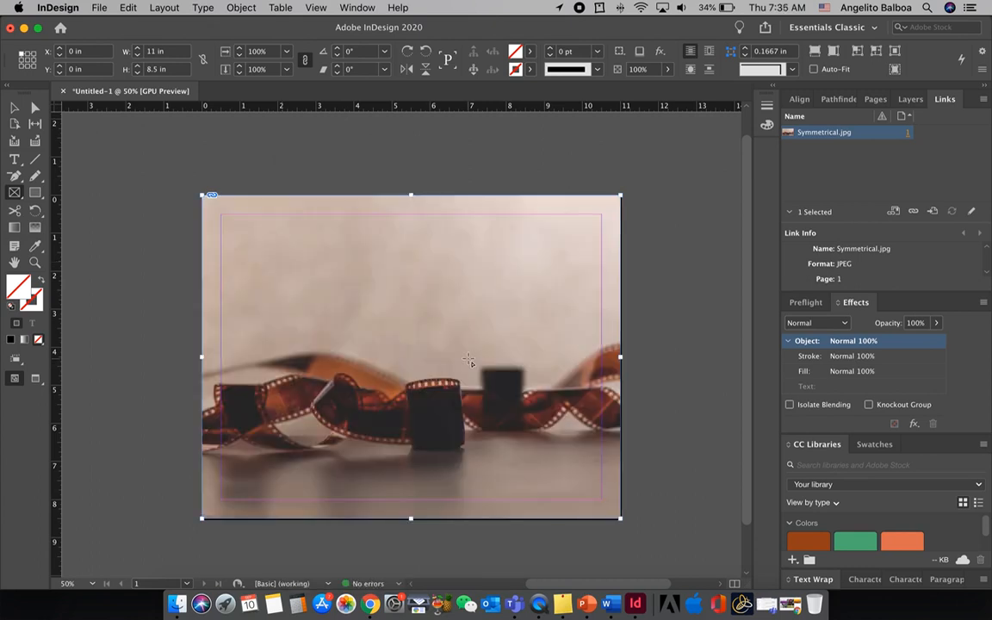
Select the image inside its frame with the Direct Selection tool, shift it sideways, and undo the move
{"action": "left_click", "coordinate": [36, 109]}
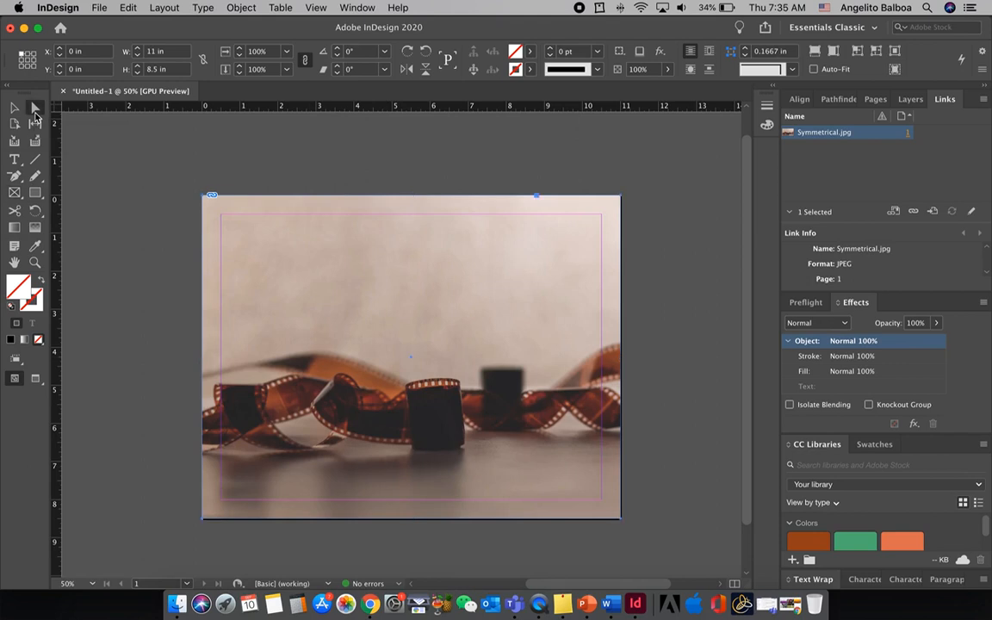
{"action": "left_click", "coordinate": [392, 349]}
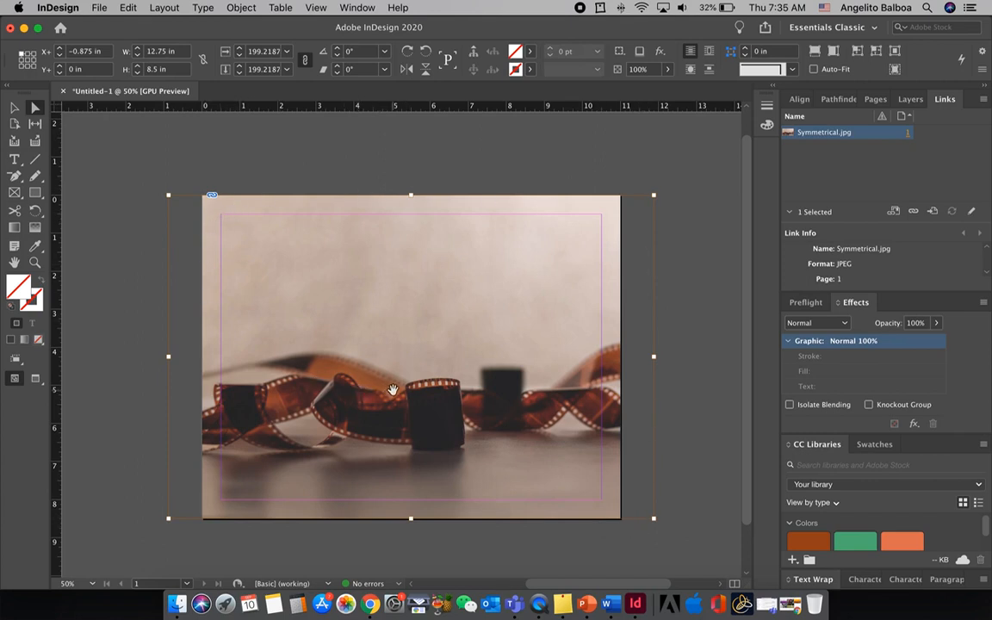
{"action": "left_click_drag", "start_coordinate": [362, 394], "coordinate": [407, 392]}
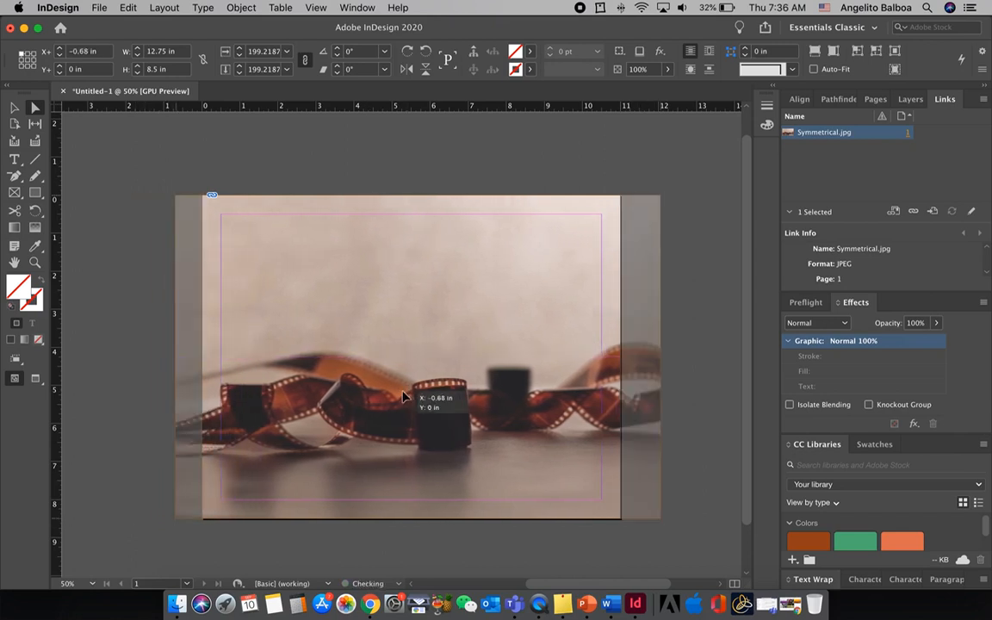
{"action": "key", "text": "super+z"}
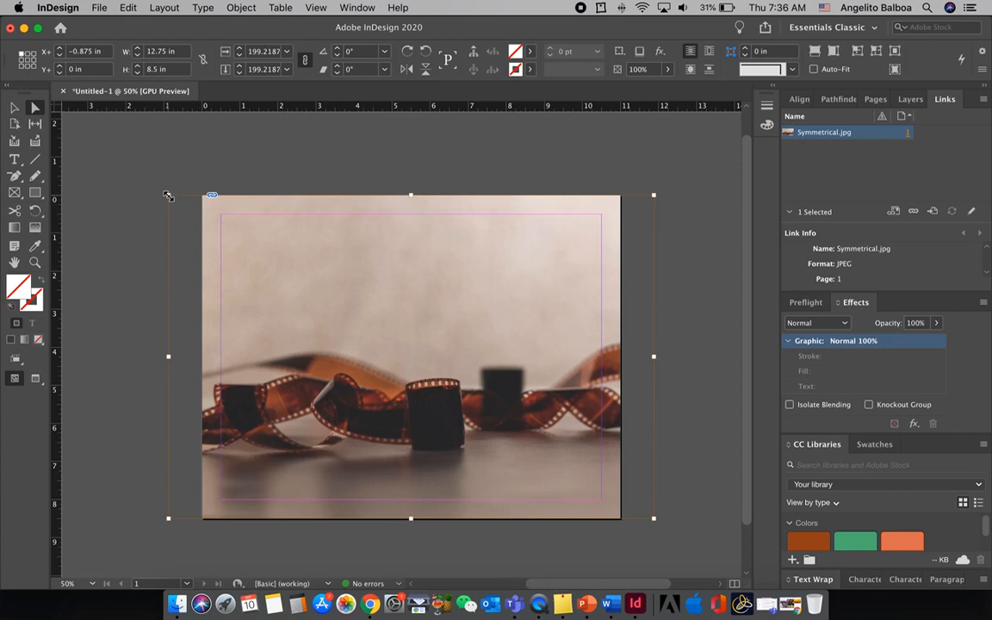
Scale the image inside its frame down to about 8.06 in wide from a corner, undo the scaling, and deselect the image
{"action": "left_click_drag", "start_coordinate": [168, 197], "coordinate": [348, 368]}
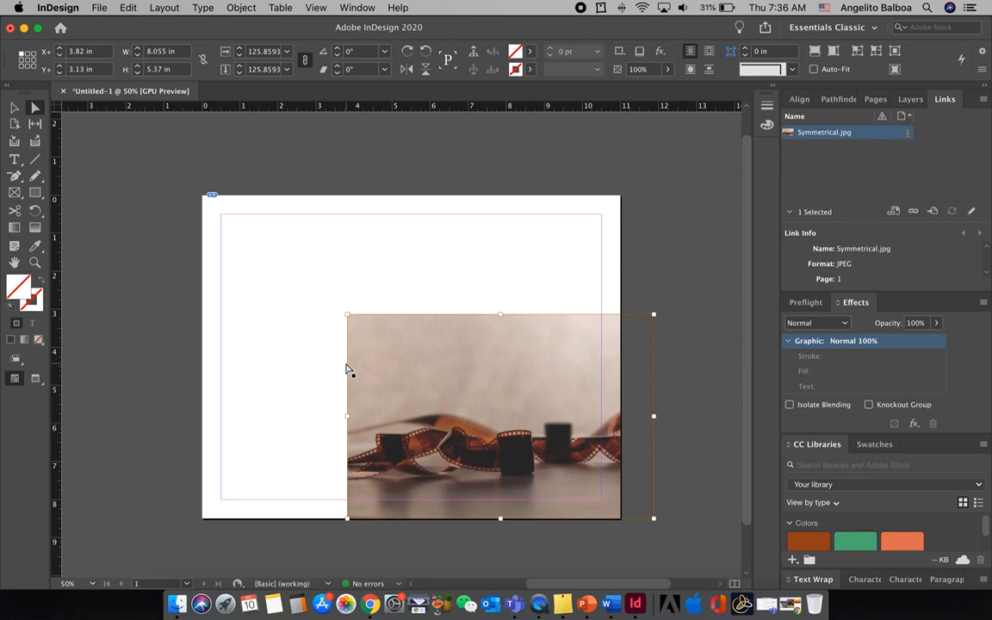
{"action": "key", "text": "super+z"}
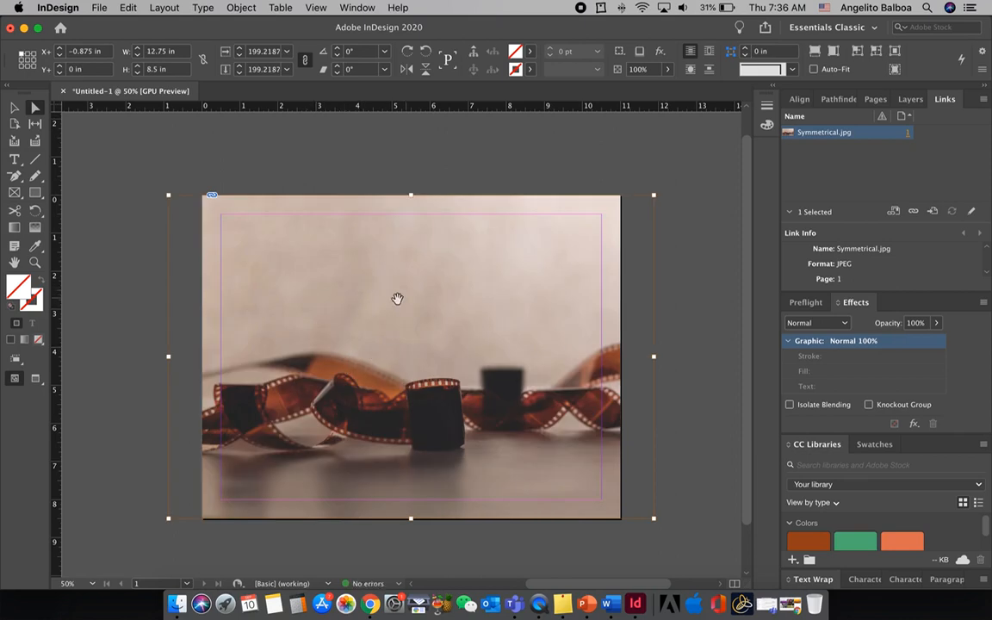
{"action": "left_click", "coordinate": [708, 309]}
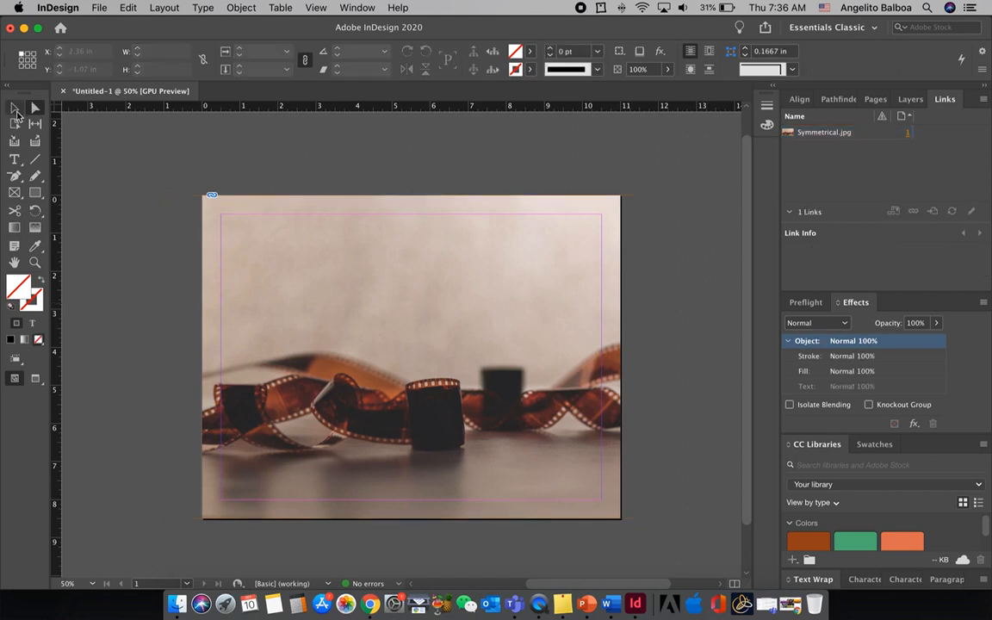
With the Selection tool, crop the frame to about 8.6 in wide from its left edge, move the frame sideways, and undo both changes
{"action": "left_click", "coordinate": [235, 276]}
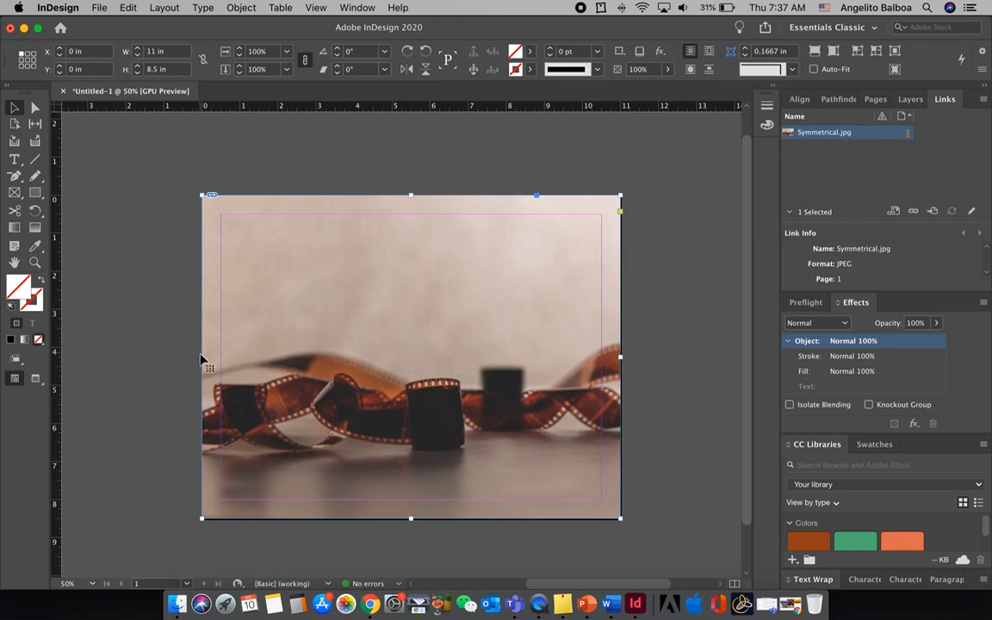
{"action": "left_click_drag", "start_coordinate": [200, 355], "coordinate": [294, 355]}
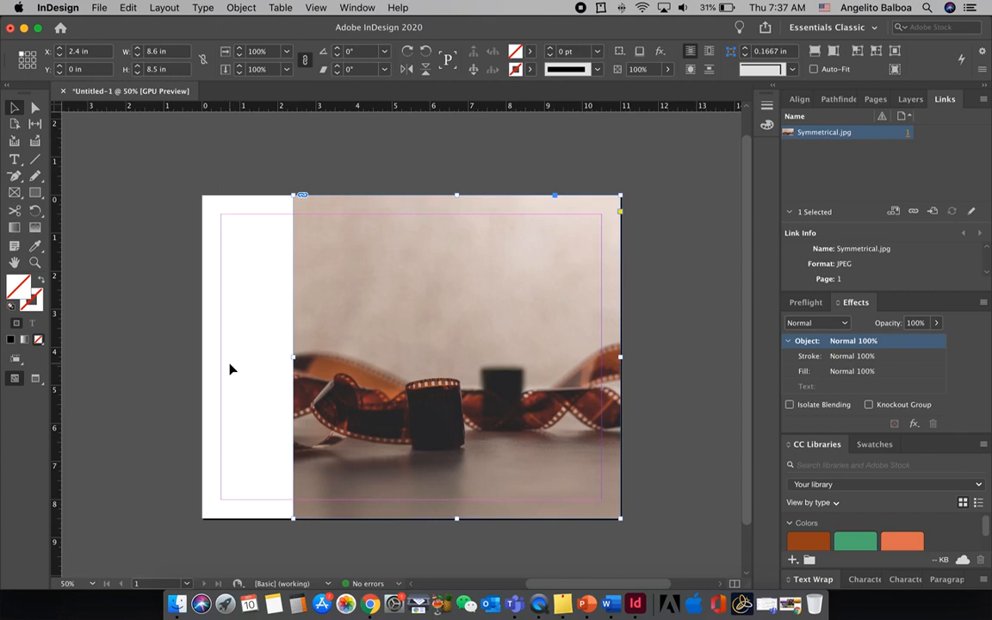
{"action": "key", "text": "super+z"}
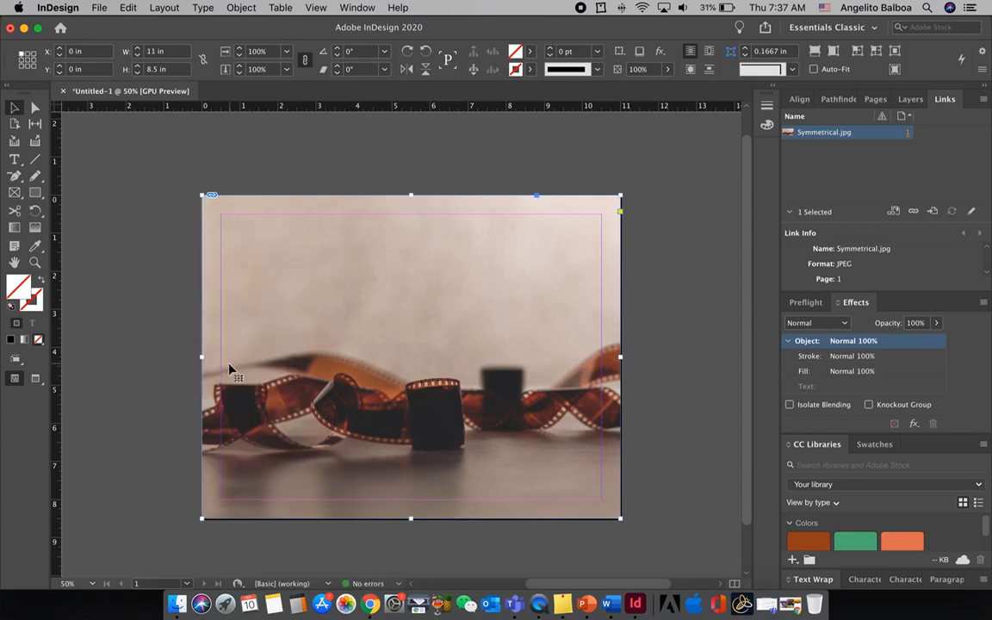
{"action": "left_click_drag", "start_coordinate": [262, 320], "coordinate": [213, 326]}
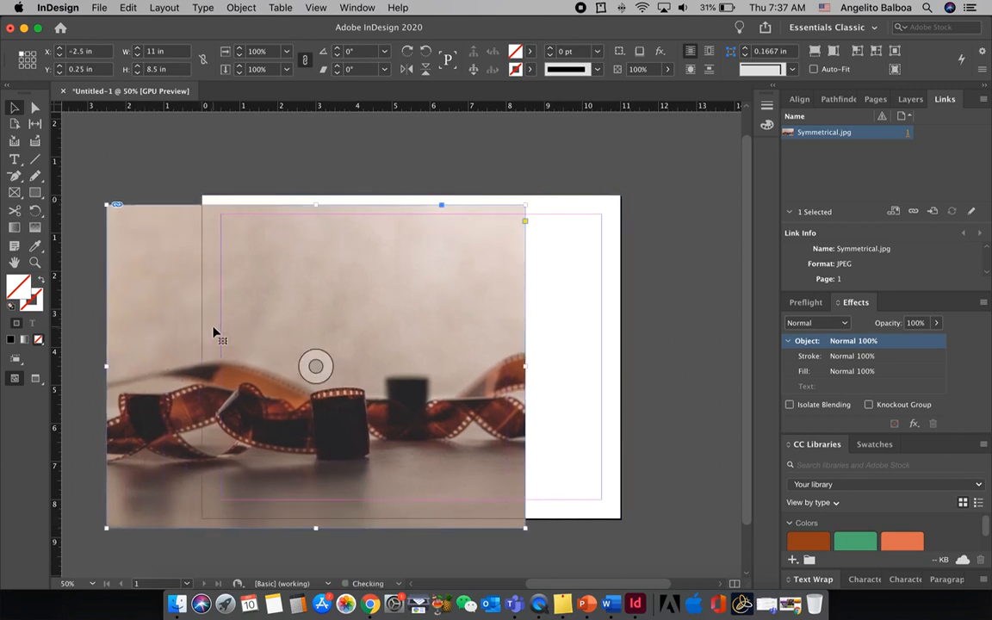
{"action": "key", "text": "super+z"}
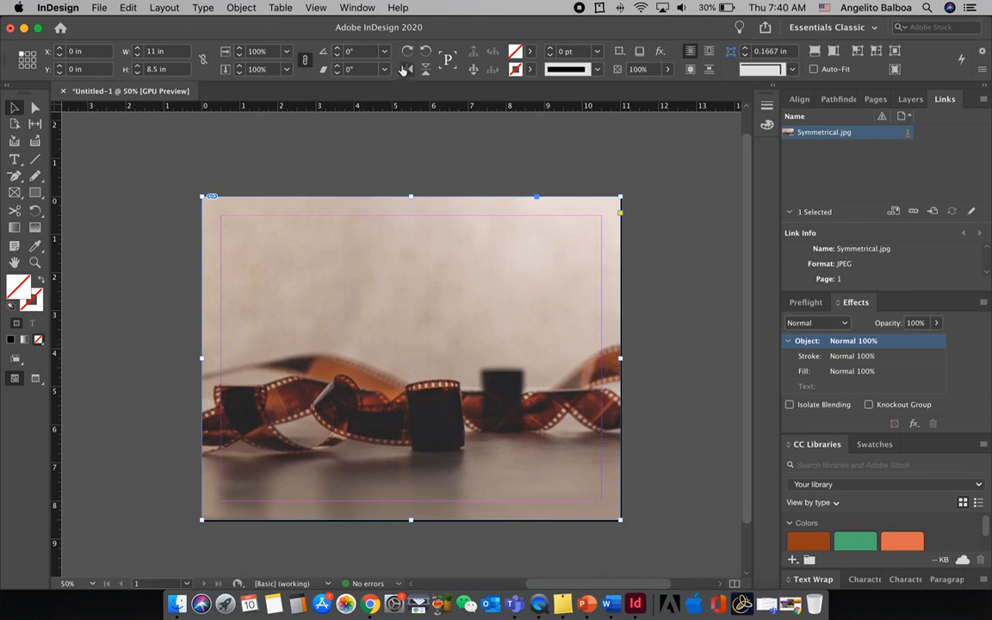
Set the document's display performance to Typical Display
{"action": "left_click", "coordinate": [317, 8]}
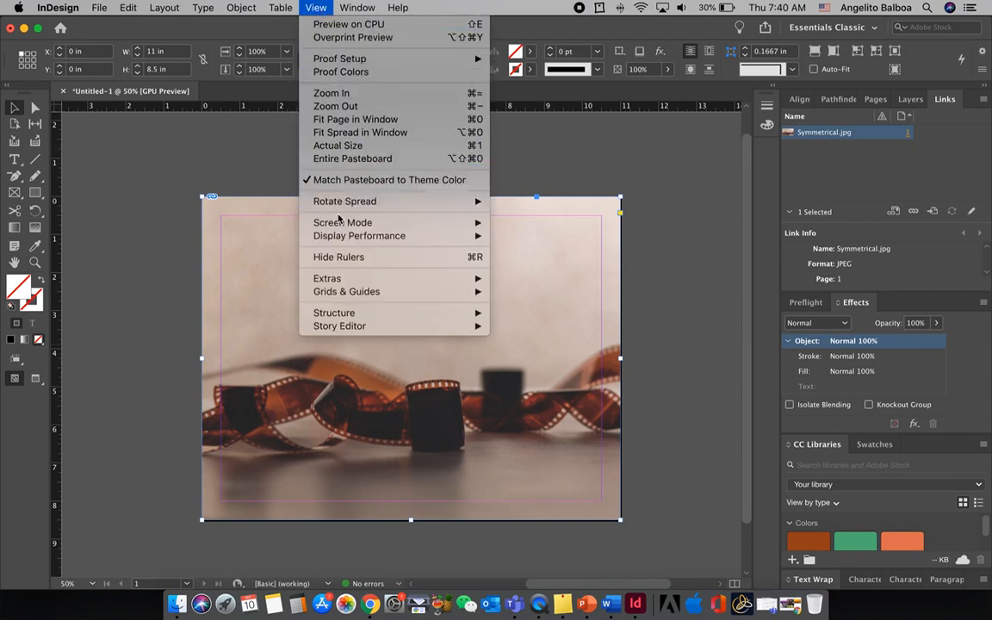
{"action": "mouse_move", "coordinate": [345, 237]}
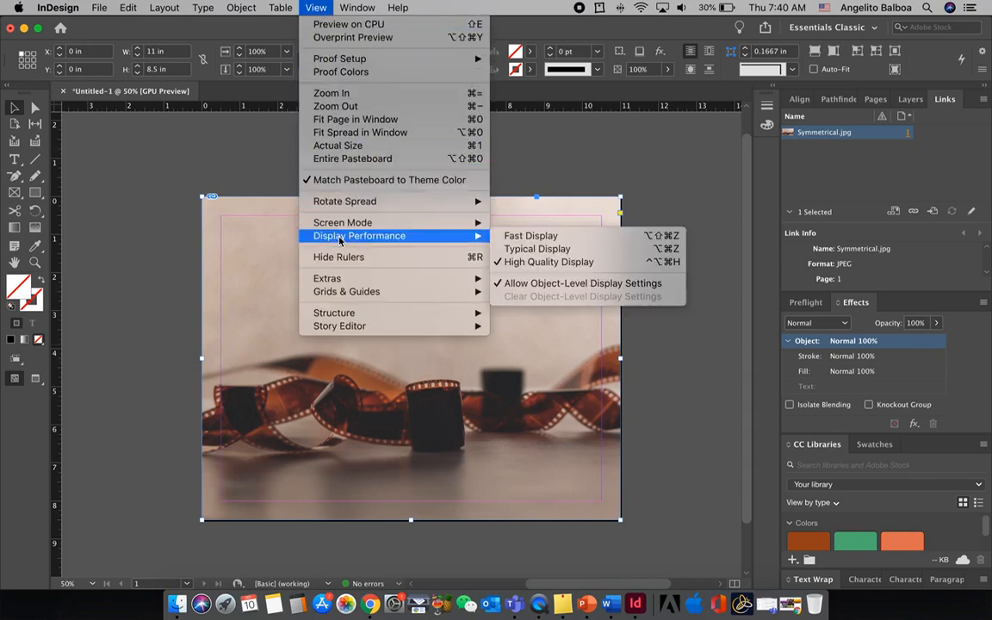
{"action": "left_click", "coordinate": [532, 249]}
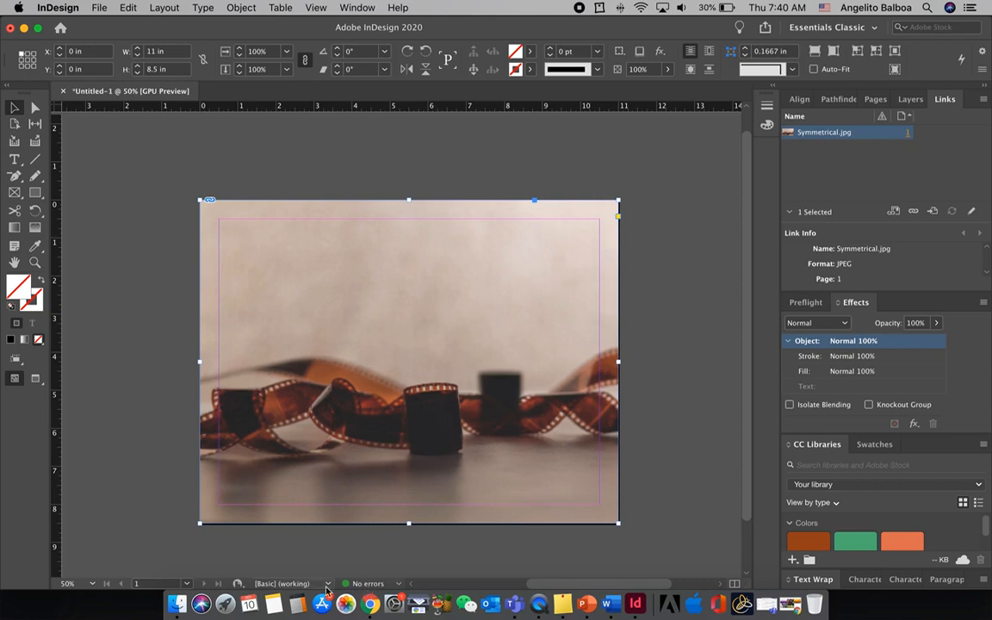
In Finder, move Symmetrical.jpg out of the FoDA-Activity1 folder to the Desktop, and return to the InDesign document
{"action": "left_click", "coordinate": [177, 603]}
{"action": "left_click_drag", "start_coordinate": [198, 184], "coordinate": [185, 179]}
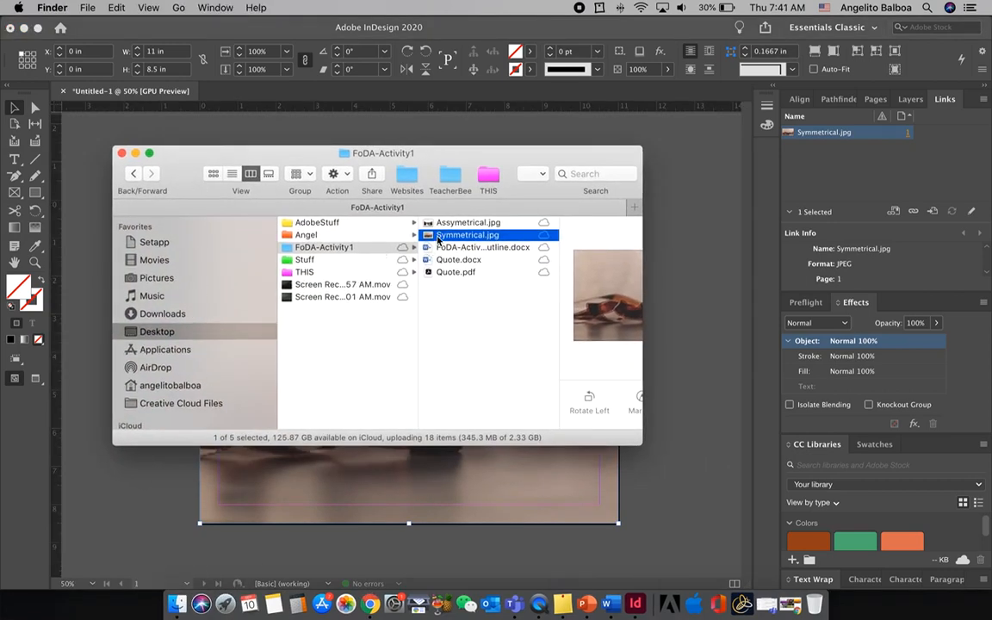
{"action": "left_click_drag", "start_coordinate": [438, 239], "coordinate": [353, 265]}
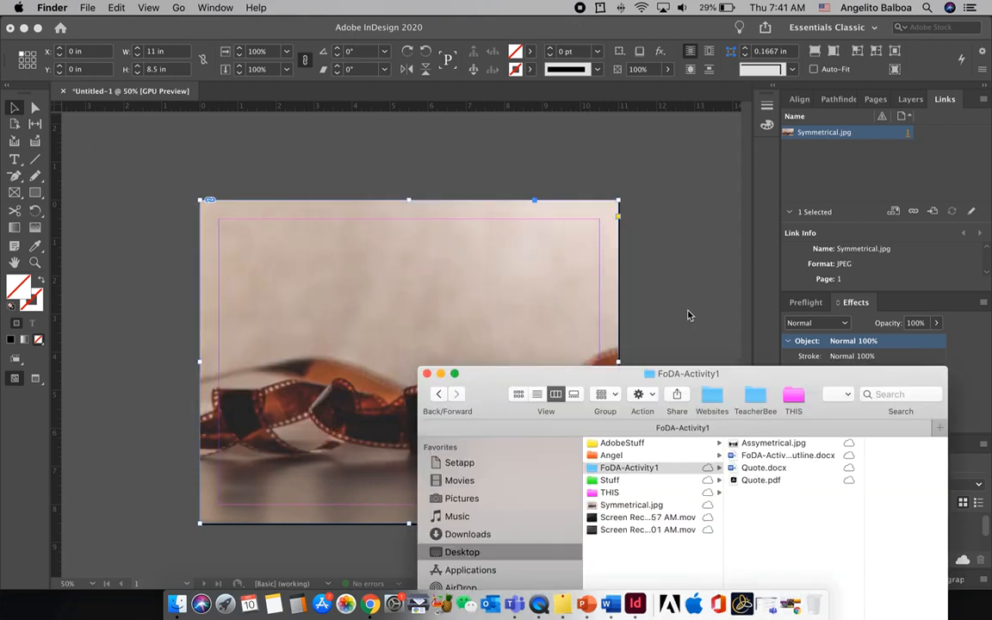
{"action": "left_click", "coordinate": [687, 315]}
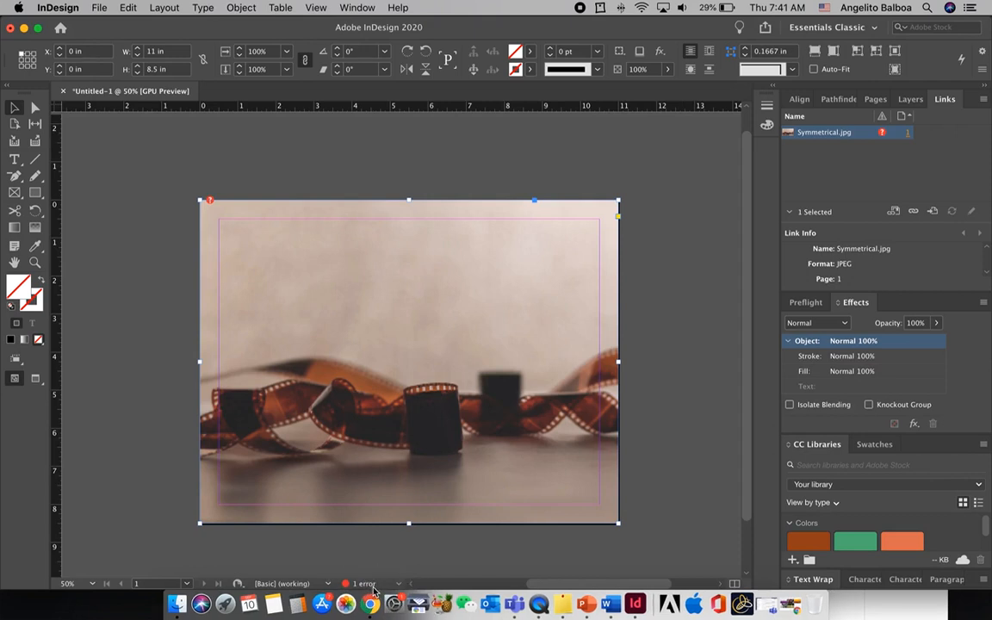
Examine the document's preflight error and the link status of Symmetrical.jpg
{"action": "double_click", "coordinate": [368, 584]}
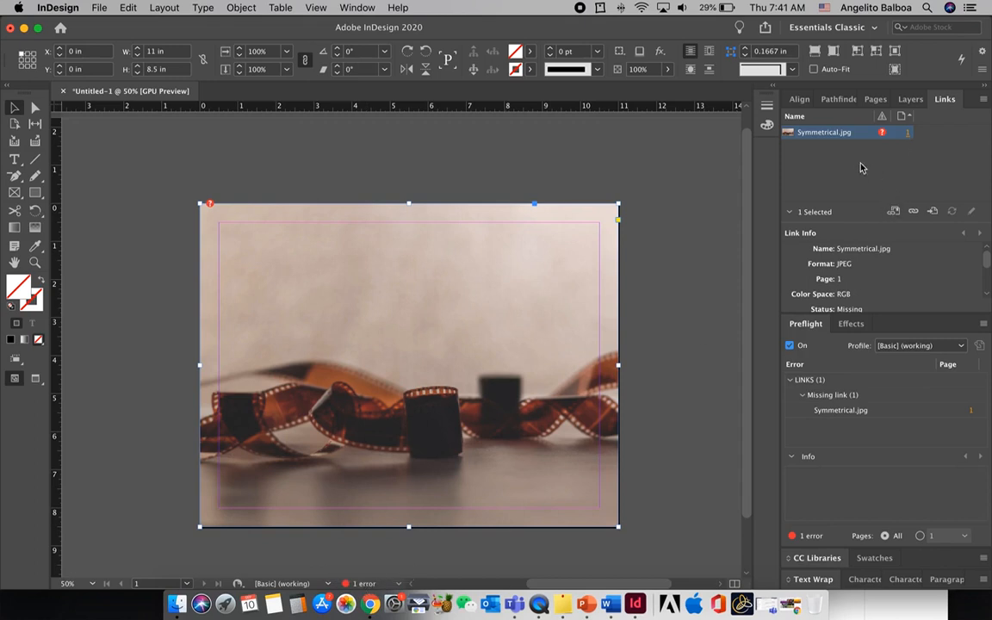
{"action": "left_click", "coordinate": [356, 9]}
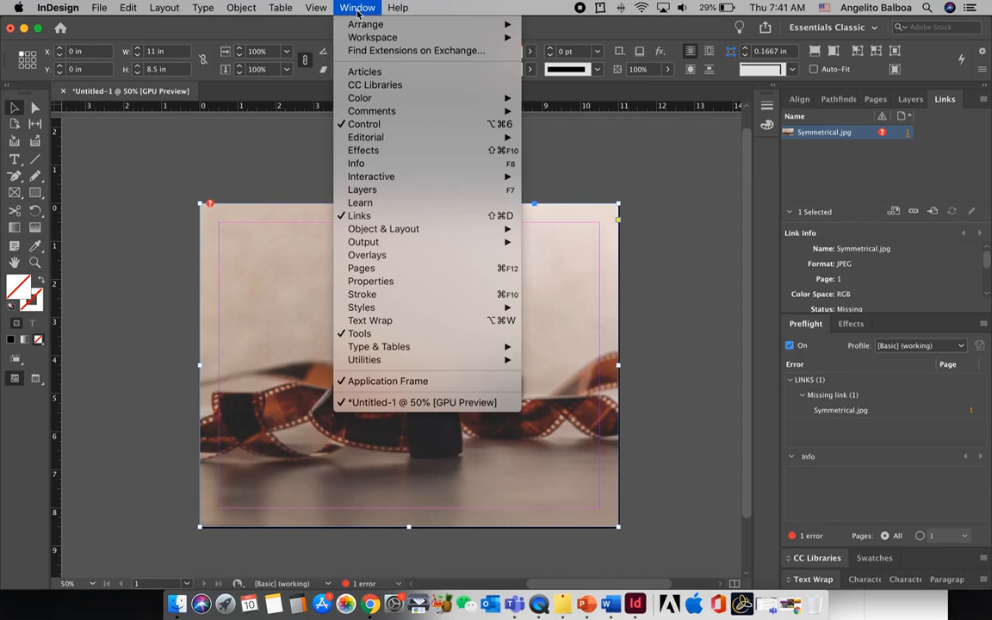
{"action": "left_click", "coordinate": [362, 222]}
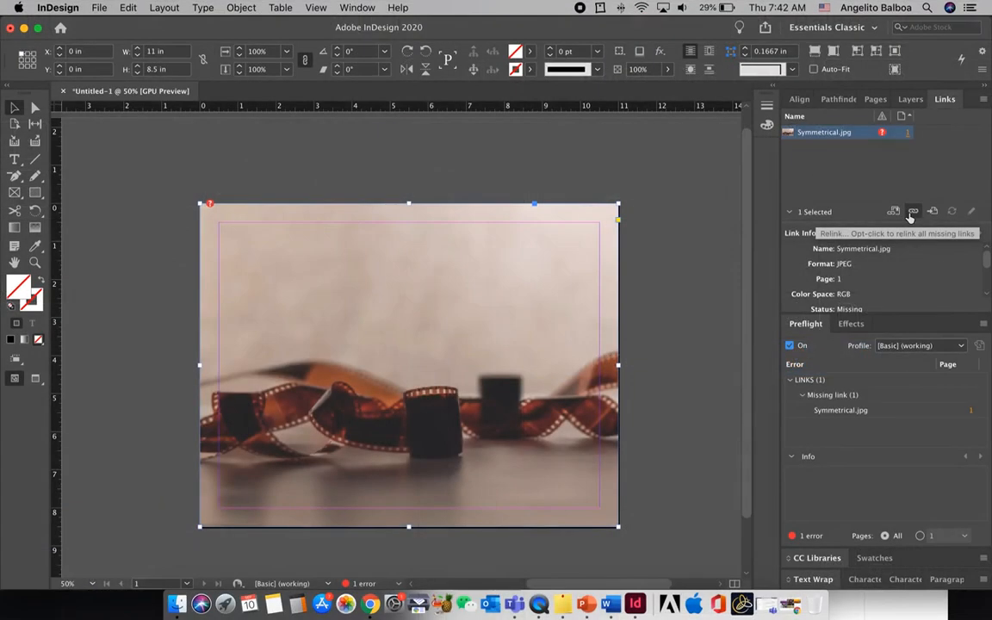
Relink the missing Symmetrical.jpg to its copy on the Desktop
{"action": "left_click", "coordinate": [874, 575]}
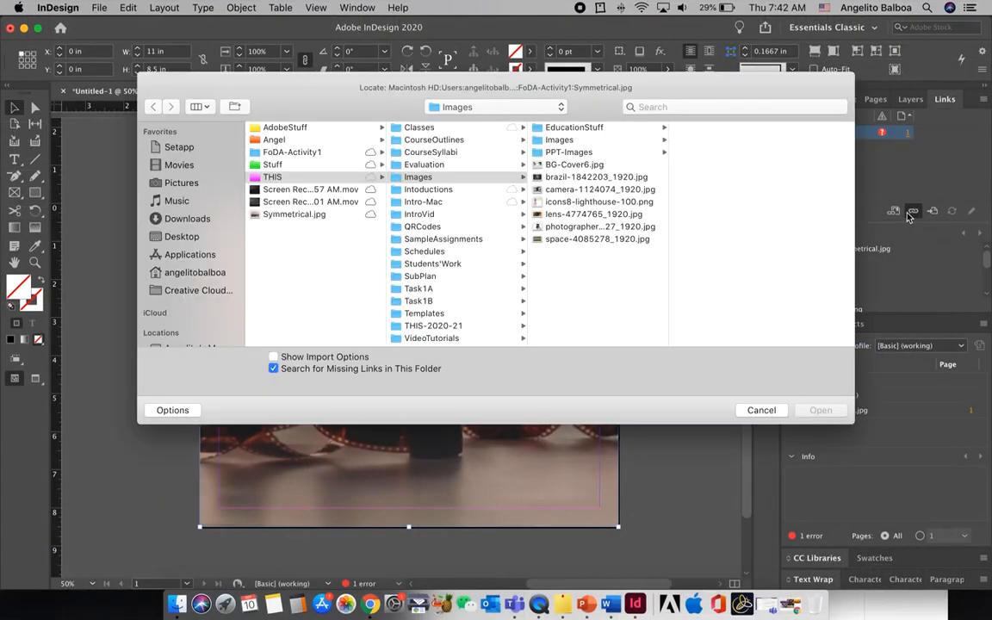
{"action": "left_click", "coordinate": [259, 215]}
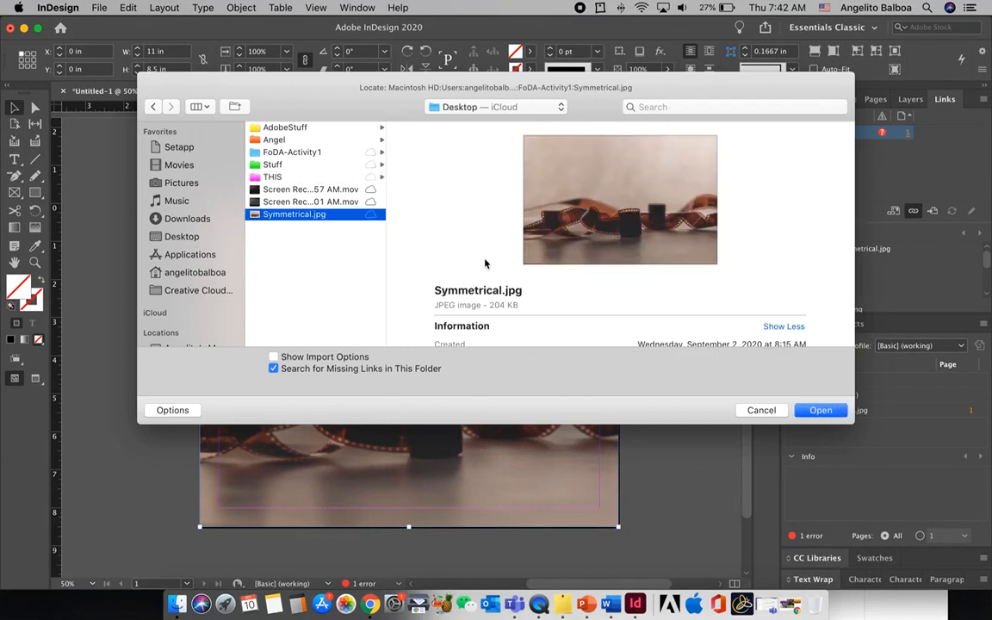
{"action": "left_click", "coordinate": [805, 411]}
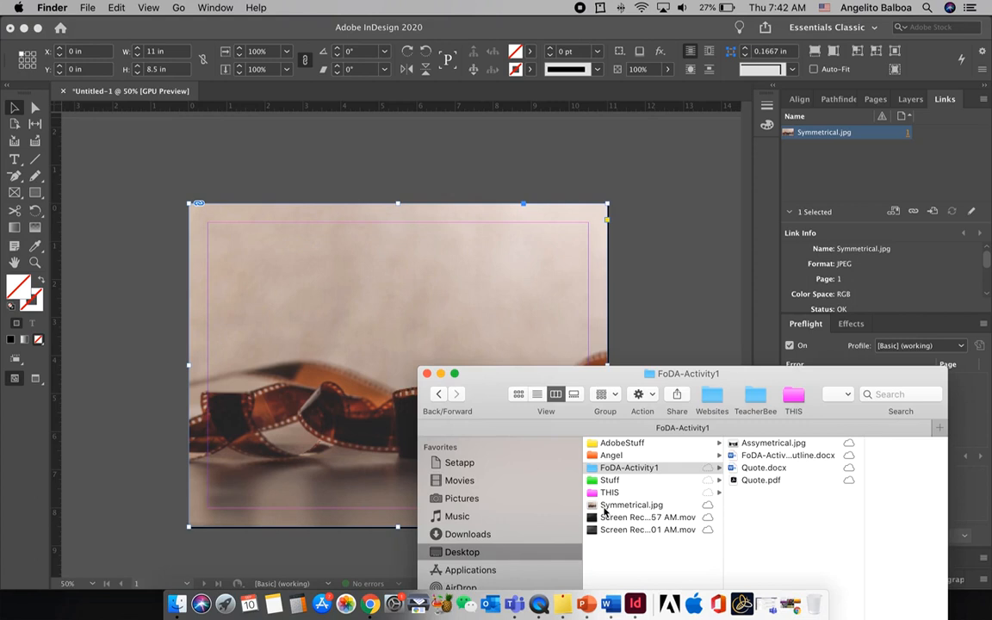
In Finder, move Symmetrical.jpg from the Desktop back into the FoDA-Activity1 folder, and return to the InDesign document
{"action": "left_click", "coordinate": [605, 508]}
{"action": "left_click_drag", "start_coordinate": [606, 508], "coordinate": [606, 472]}
{"action": "left_click", "coordinate": [379, 560]}
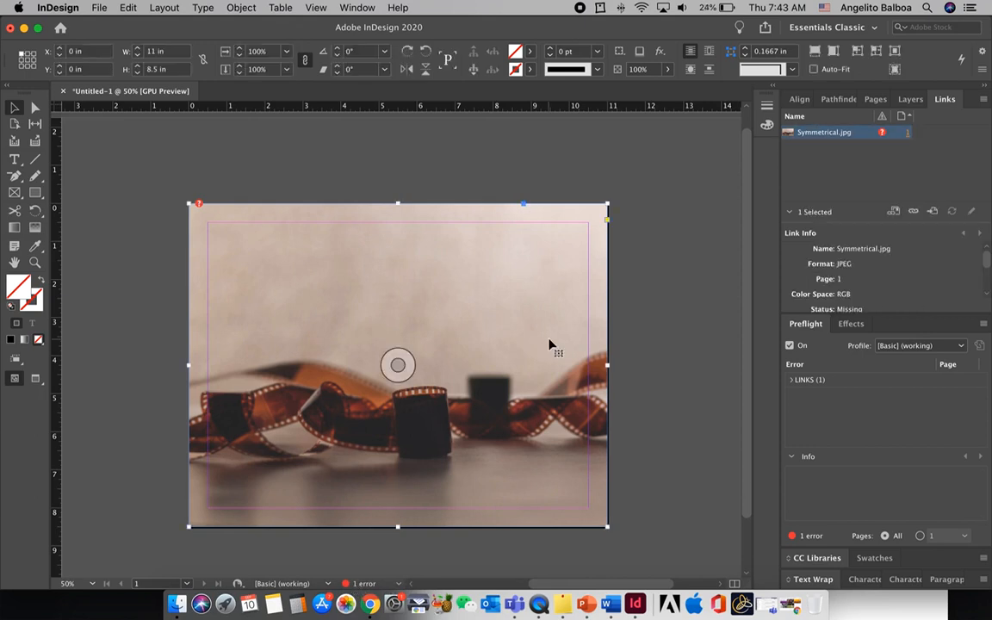
Relink the missing image to Symmetrical.jpg in the FoDA-Activity1 folder
{"action": "left_click", "coordinate": [913, 214]}
{"action": "left_click", "coordinate": [293, 151]}
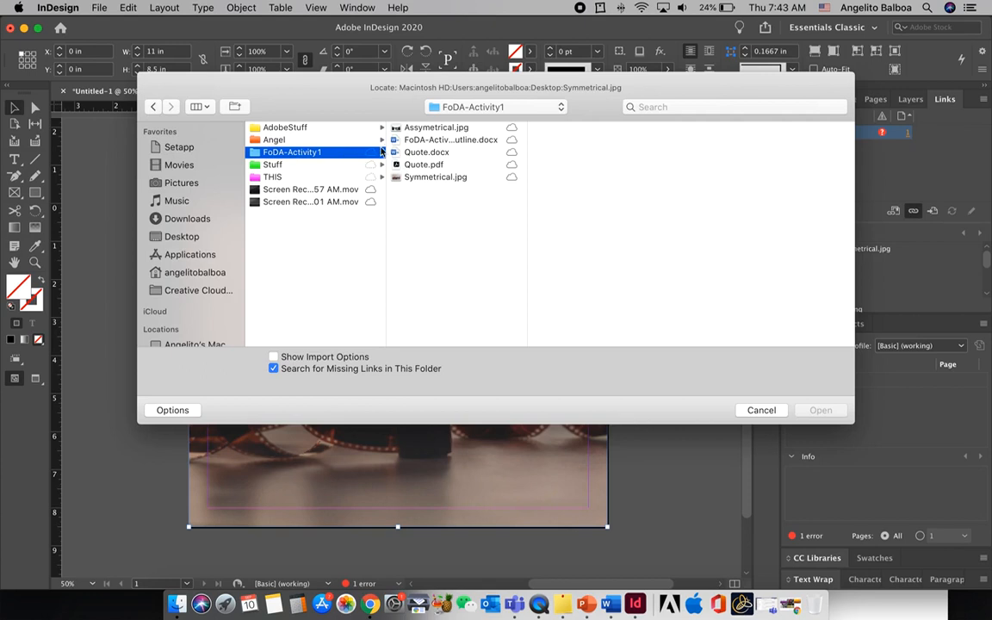
{"action": "left_click", "coordinate": [409, 177]}
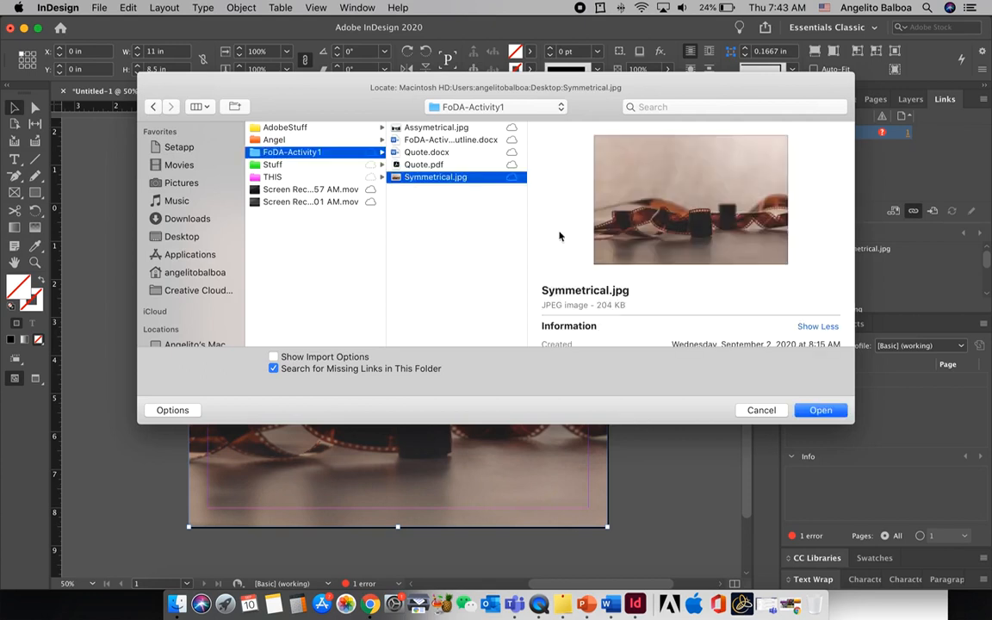
{"action": "left_click", "coordinate": [819, 410]}
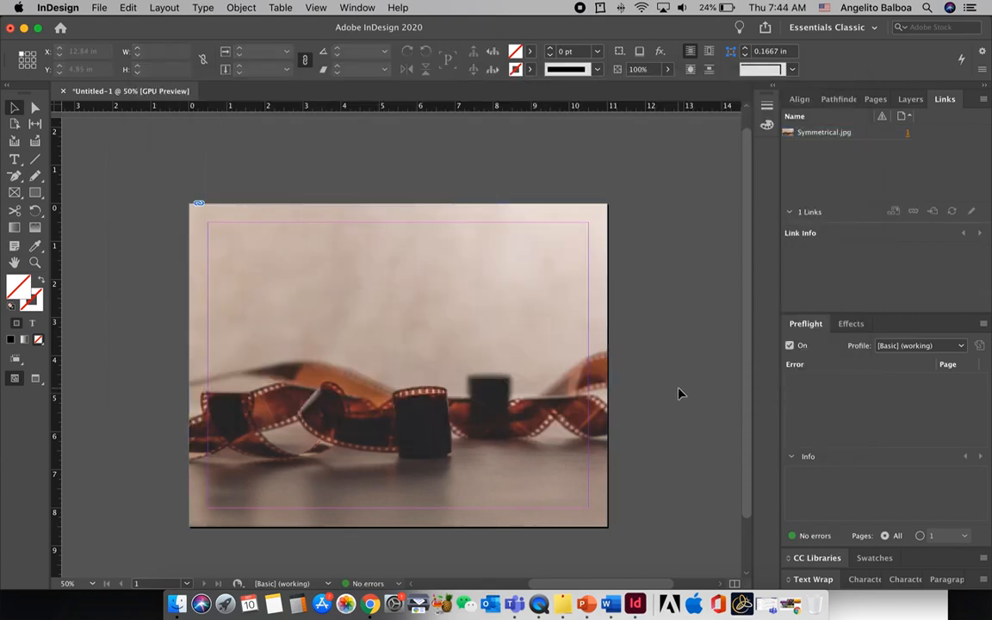
Reveal the placed image's source file in Finder, check its folder, and close the Finder window
{"action": "left_click", "coordinate": [528, 289]}
{"action": "right_click", "coordinate": [527, 288]}
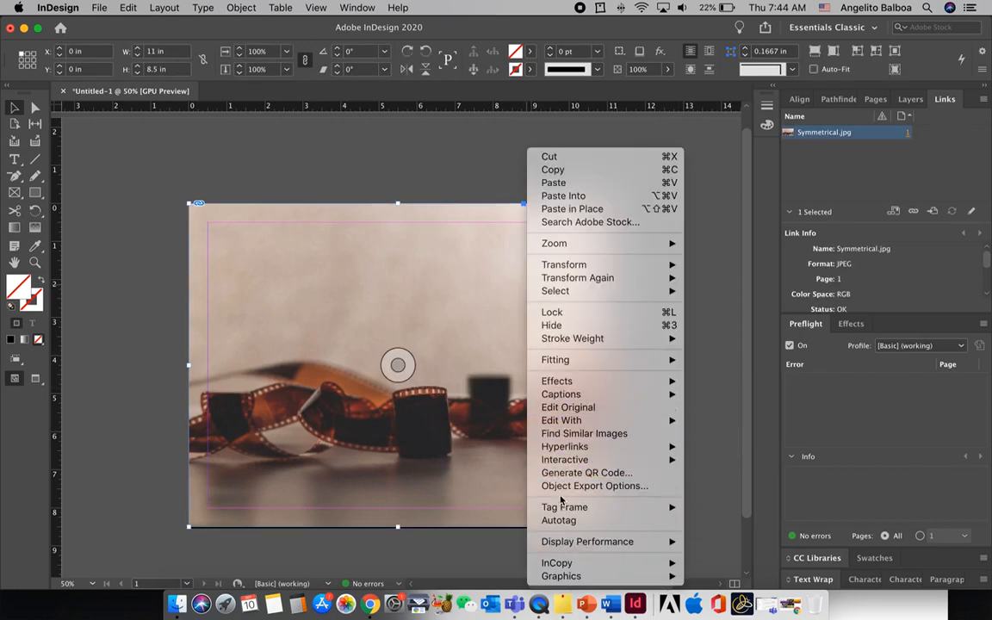
{"action": "mouse_move", "coordinate": [654, 575]}
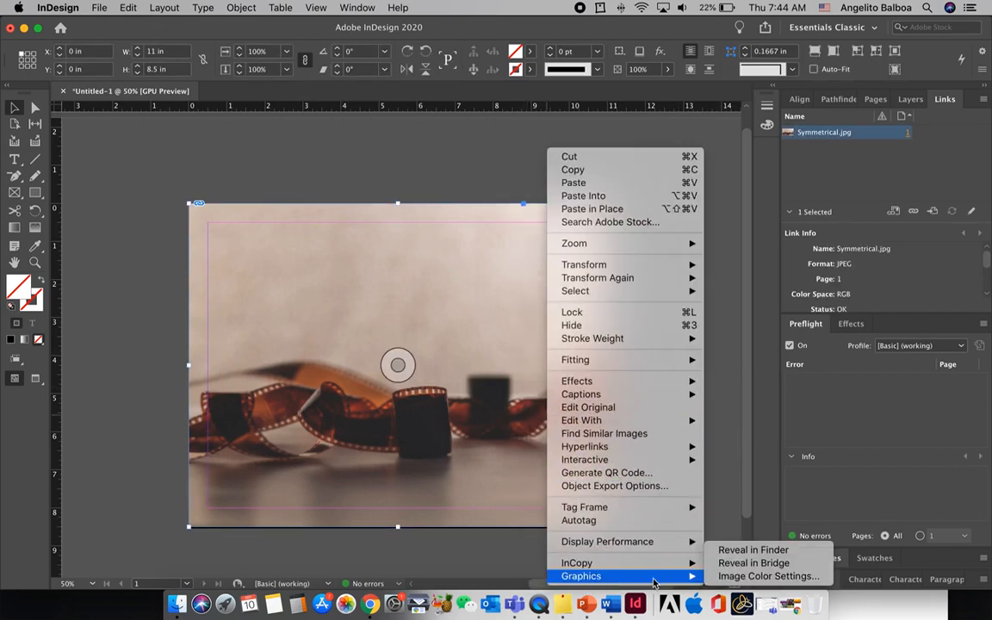
{"action": "left_click", "coordinate": [733, 555]}
{"action": "left_click_drag", "start_coordinate": [504, 412], "coordinate": [270, 205]}
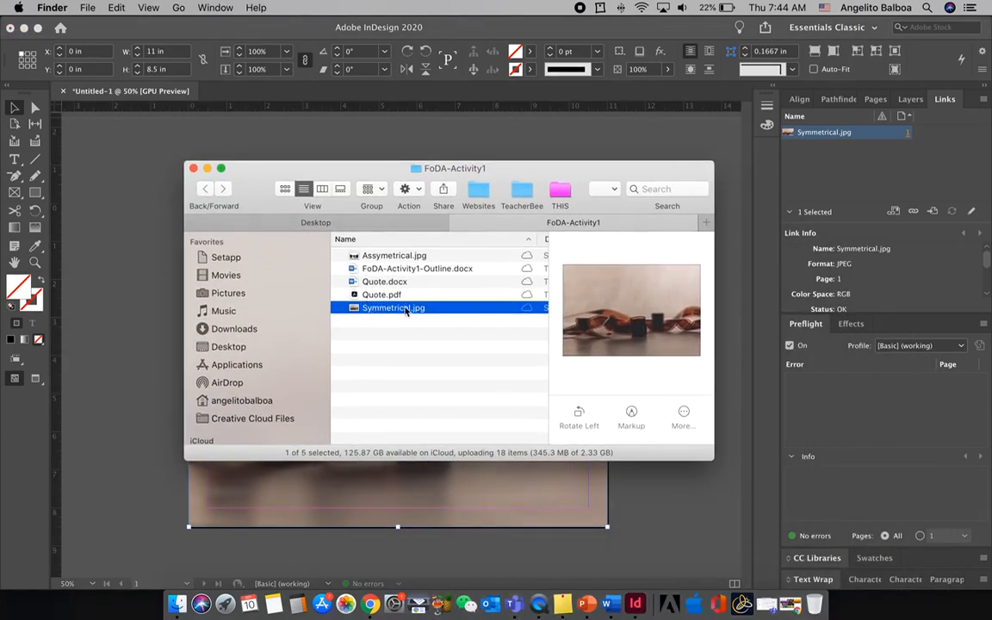
{"action": "left_click", "coordinate": [193, 168]}
Deselect the image and draw a text frame from margin to margin across the blank area above the film strip
{"action": "left_click", "coordinate": [689, 379]}
{"action": "scroll", "coordinate": [692, 378], "scroll_direction": "down", "scroll_amount": 1}
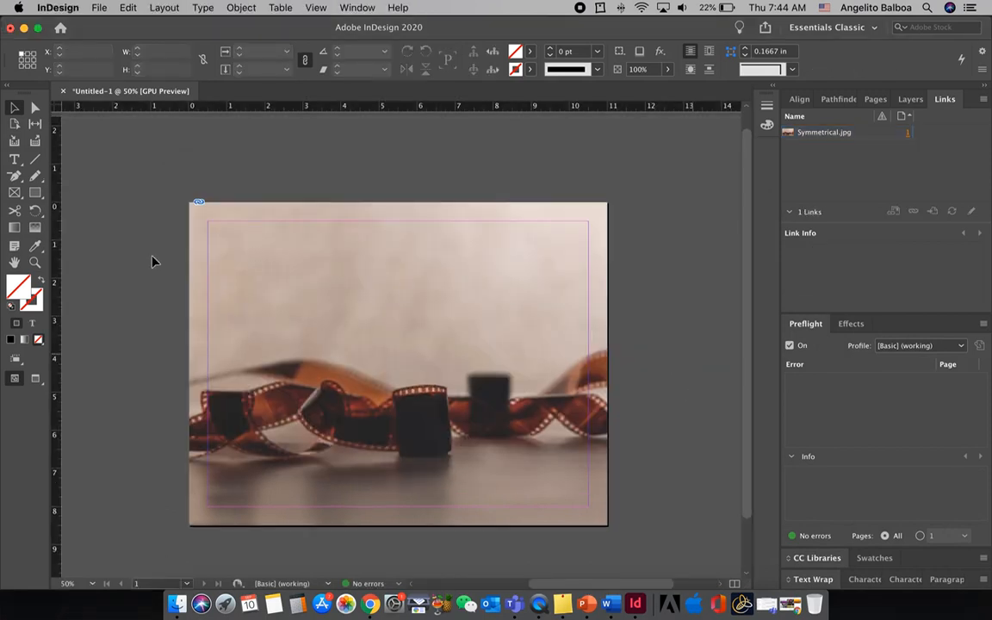
{"action": "left_click", "coordinate": [14, 160]}
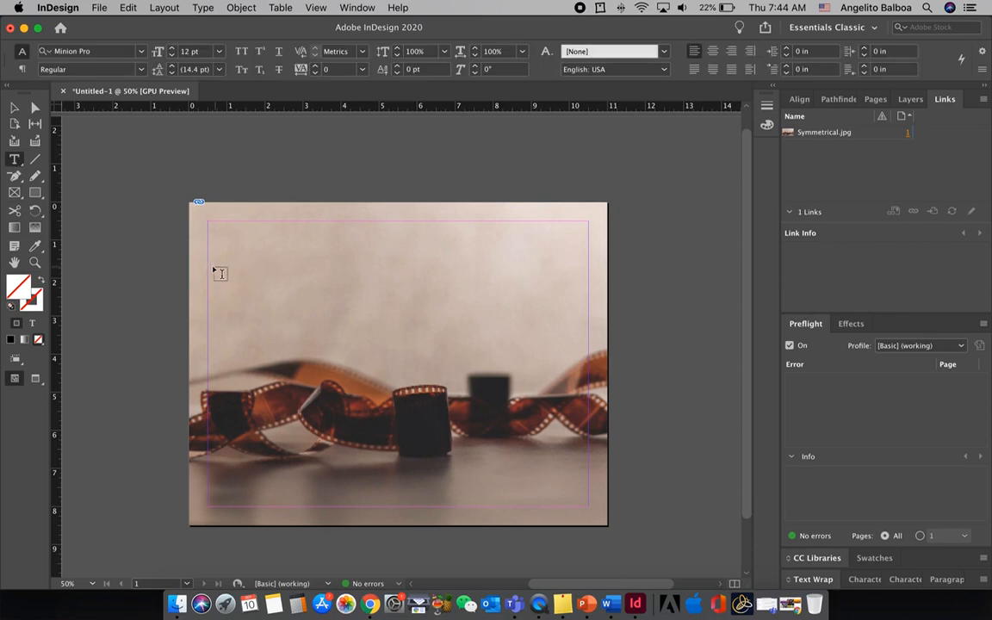
{"action": "left_click_drag", "start_coordinate": [212, 264], "coordinate": [585, 353]}
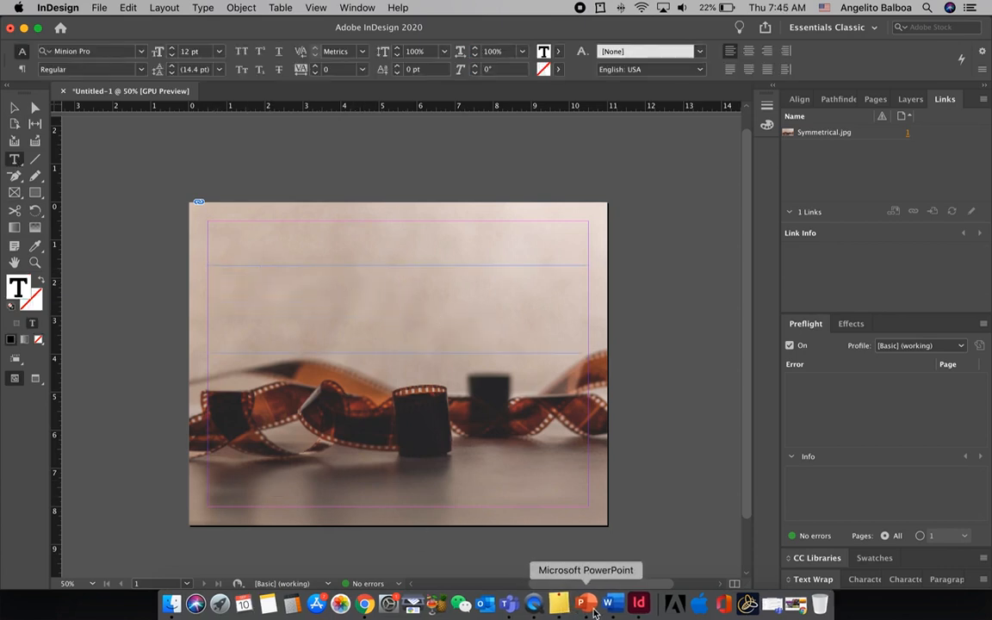
Copy the sentence "Life is like photography we develop from the negatives." from Quote.pdf in FoDA-Activity1 and paste it into the new text frame
{"action": "left_click", "coordinate": [175, 603]}
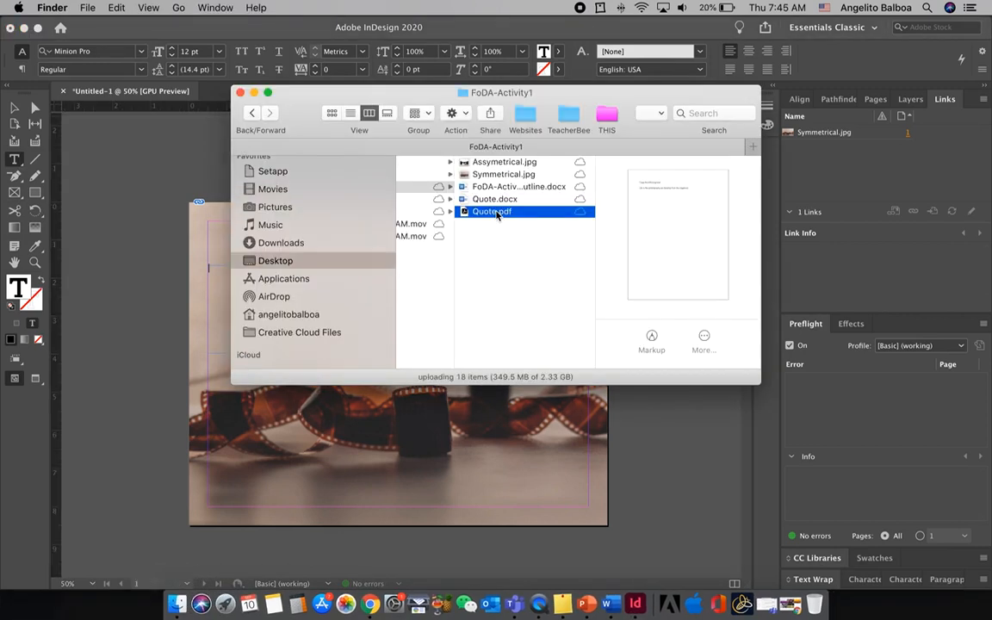
{"action": "double_click", "coordinate": [496, 212]}
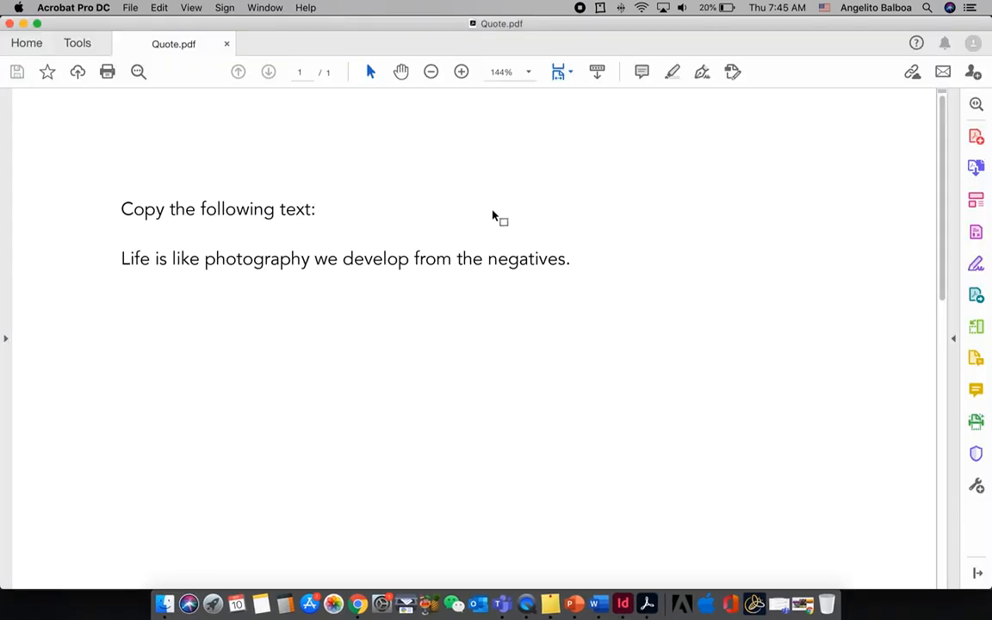
{"action": "left_click_drag", "start_coordinate": [118, 257], "coordinate": [589, 268]}
{"action": "key", "text": "super+c"}
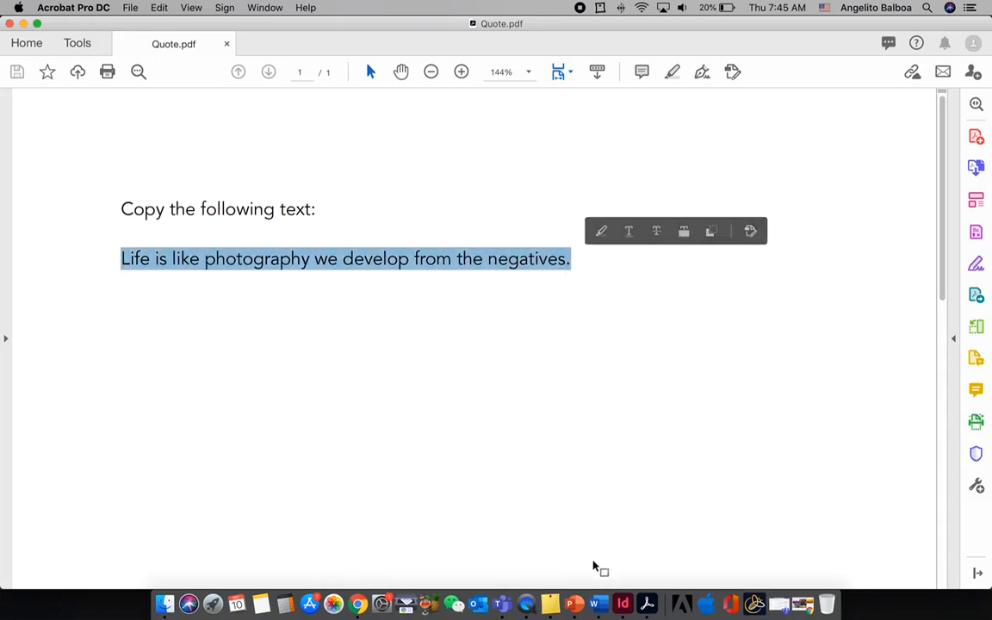
{"action": "left_click", "coordinate": [626, 606]}
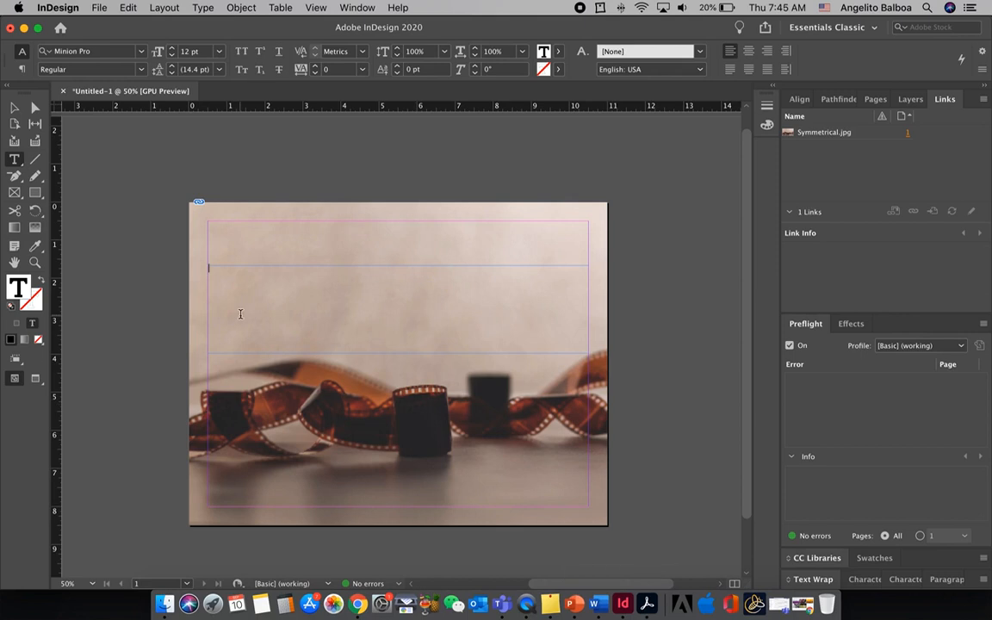
{"action": "left_click", "coordinate": [129, 9]}
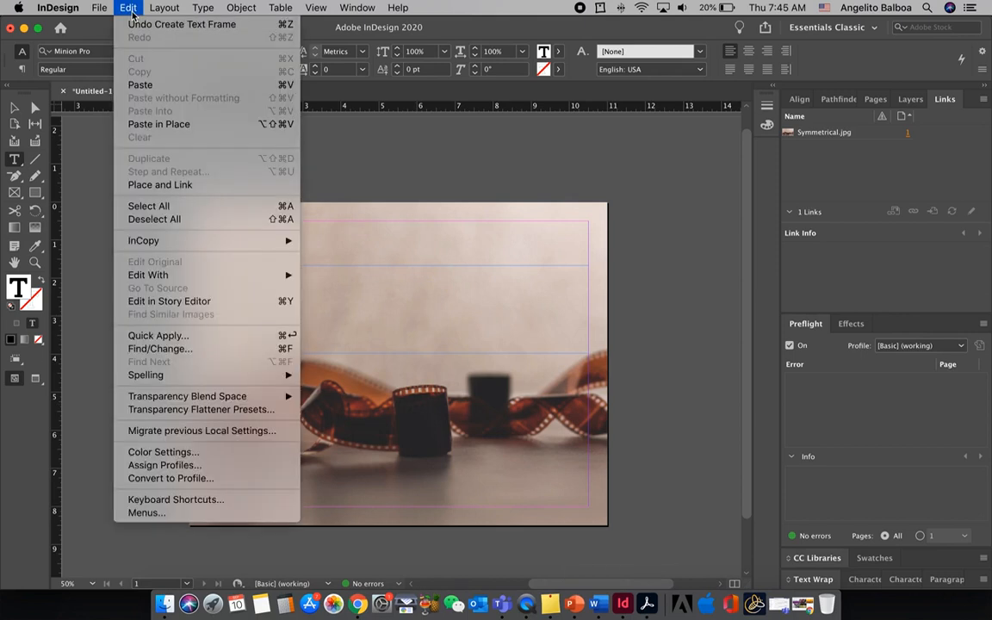
{"action": "left_click", "coordinate": [139, 85]}
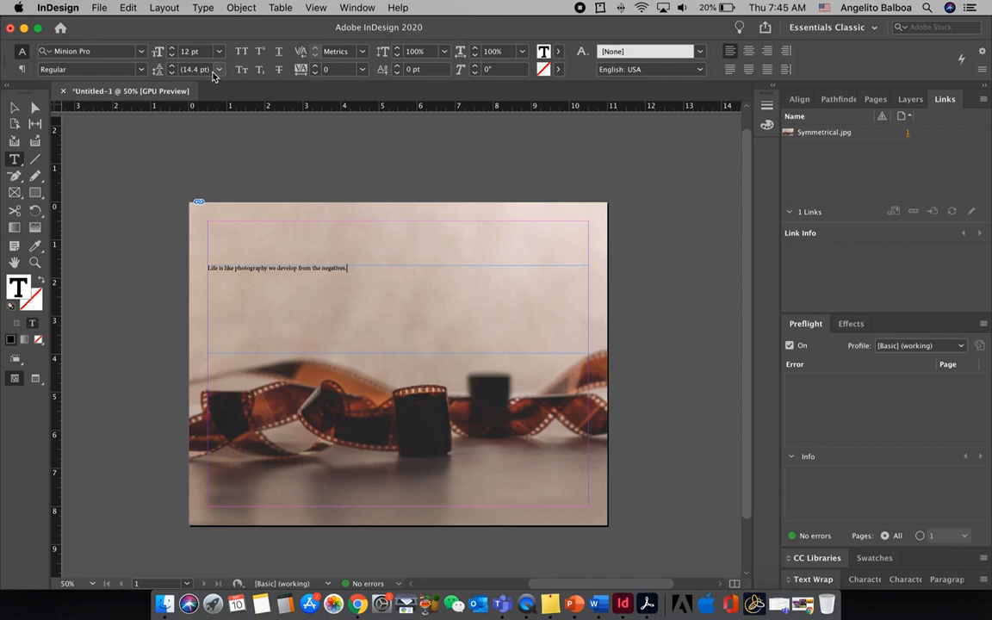
Colour the whole quote magenta with the C=0 M=100 Y=0 K=0 swatch
{"action": "left_click", "coordinate": [243, 53]}
{"action": "left_click_drag", "start_coordinate": [355, 267], "coordinate": [206, 268]}
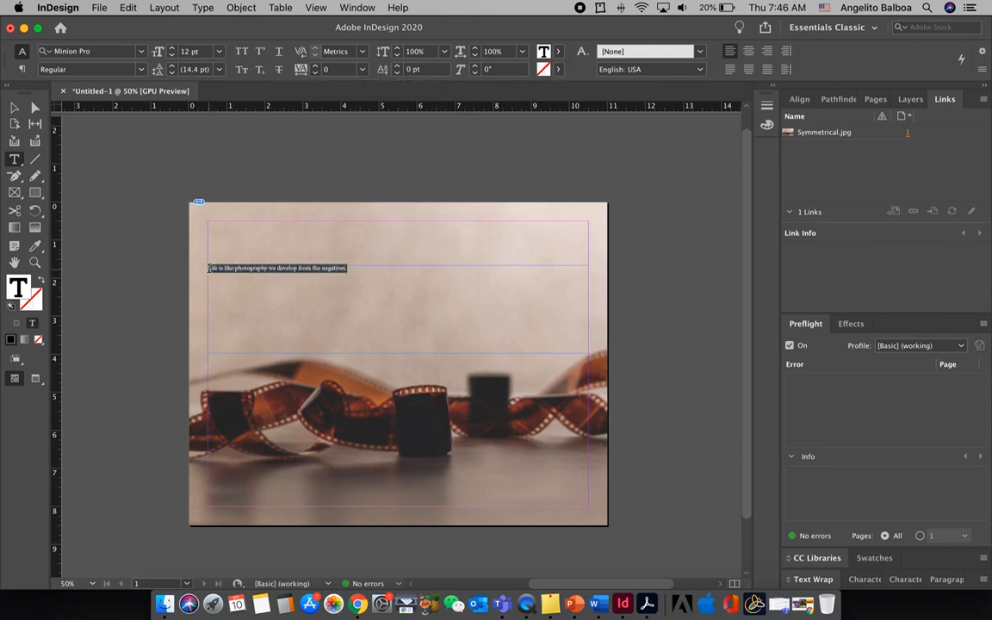
{"action": "left_click", "coordinate": [559, 57]}
{"action": "left_click", "coordinate": [424, 171]}
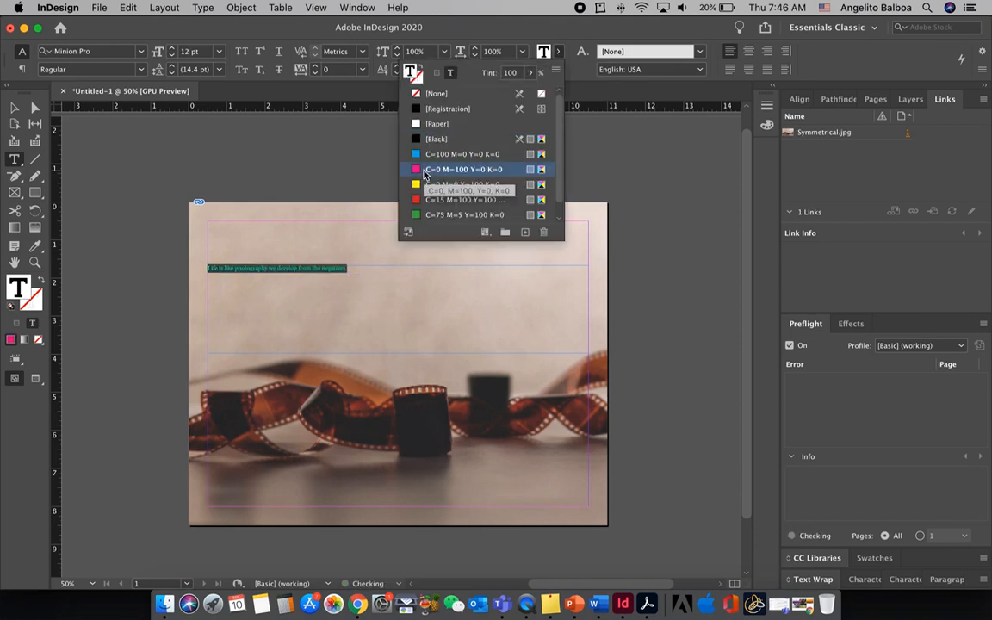
{"action": "left_click", "coordinate": [237, 262]}
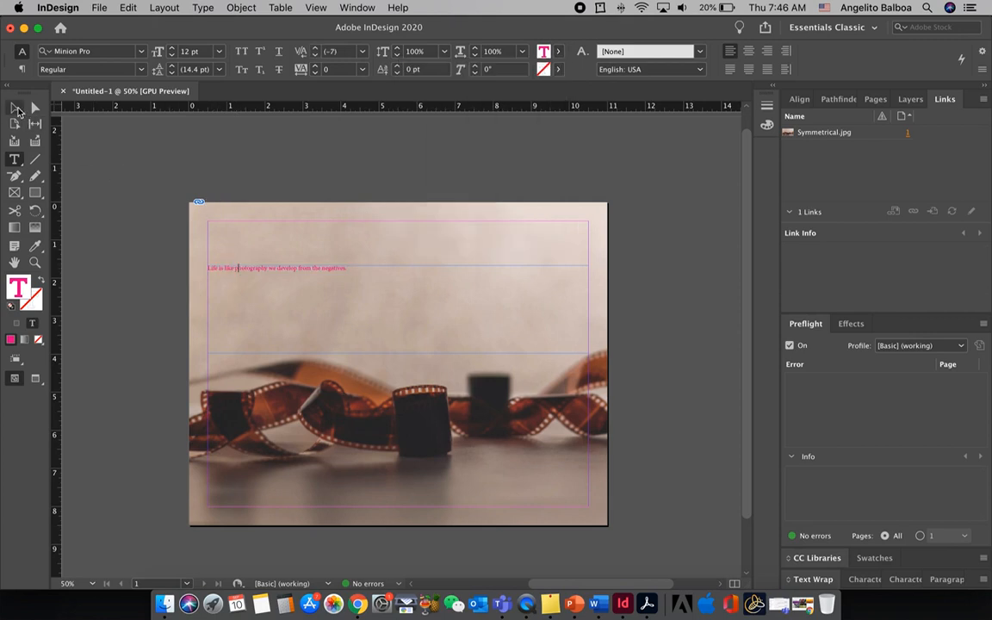
Fill the quote's text frame with the yellow C=0 M=0 Y=100 K=0 swatch and undo the fill
{"action": "left_click", "coordinate": [17, 110]}
{"action": "left_click", "coordinate": [531, 54]}
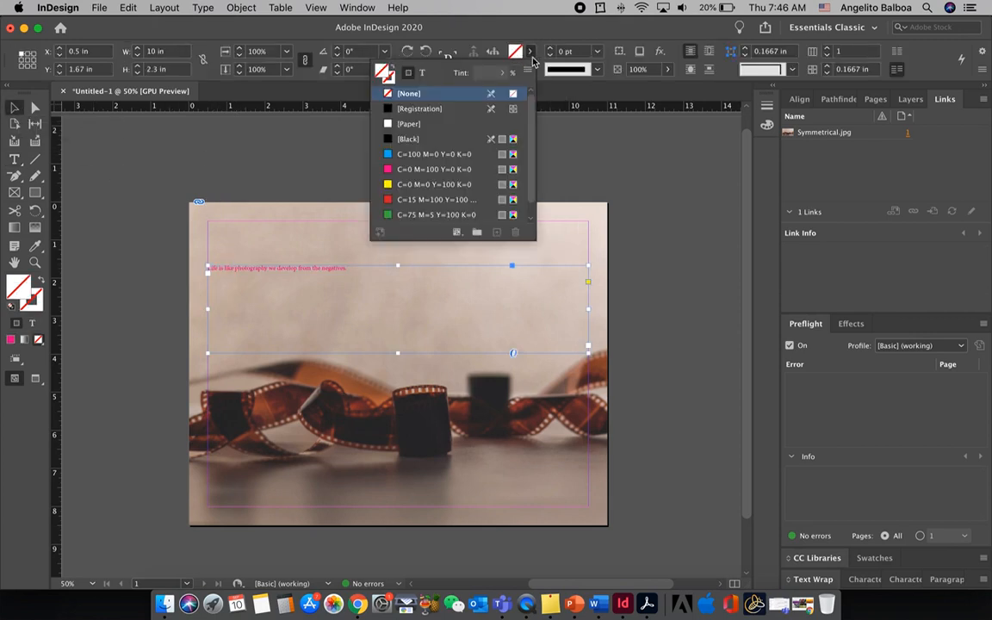
{"action": "left_click", "coordinate": [164, 167]}
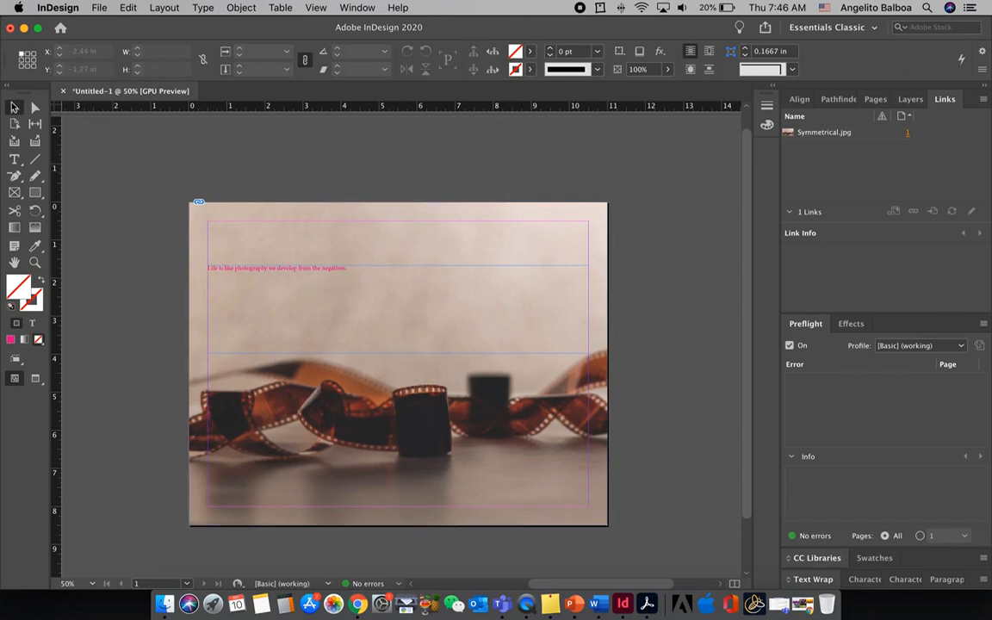
{"action": "left_click", "coordinate": [228, 276]}
{"action": "left_click", "coordinate": [531, 51]}
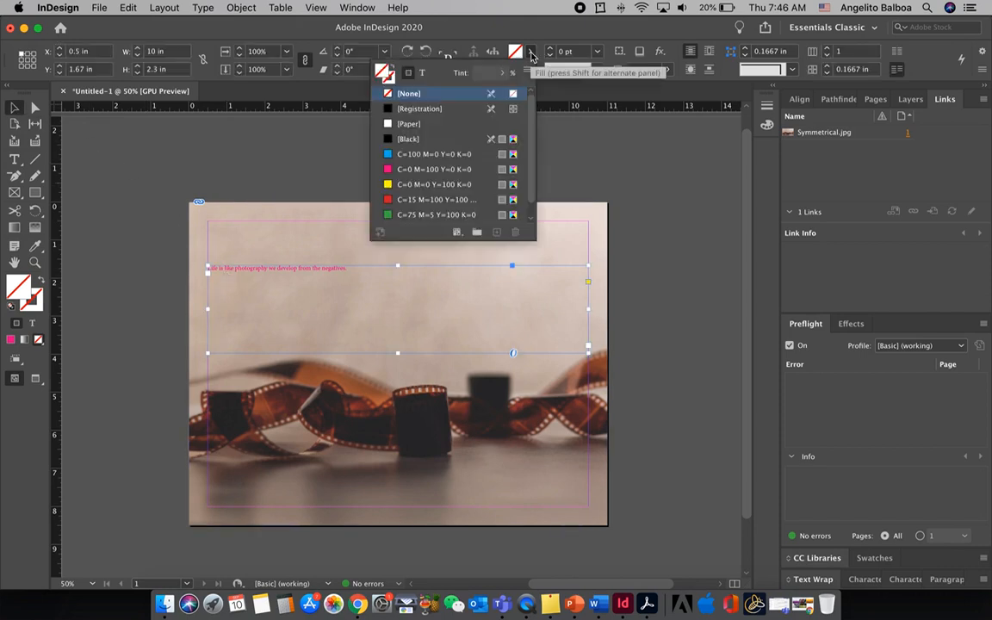
{"action": "left_click", "coordinate": [410, 184]}
{"action": "left_click", "coordinate": [308, 185]}
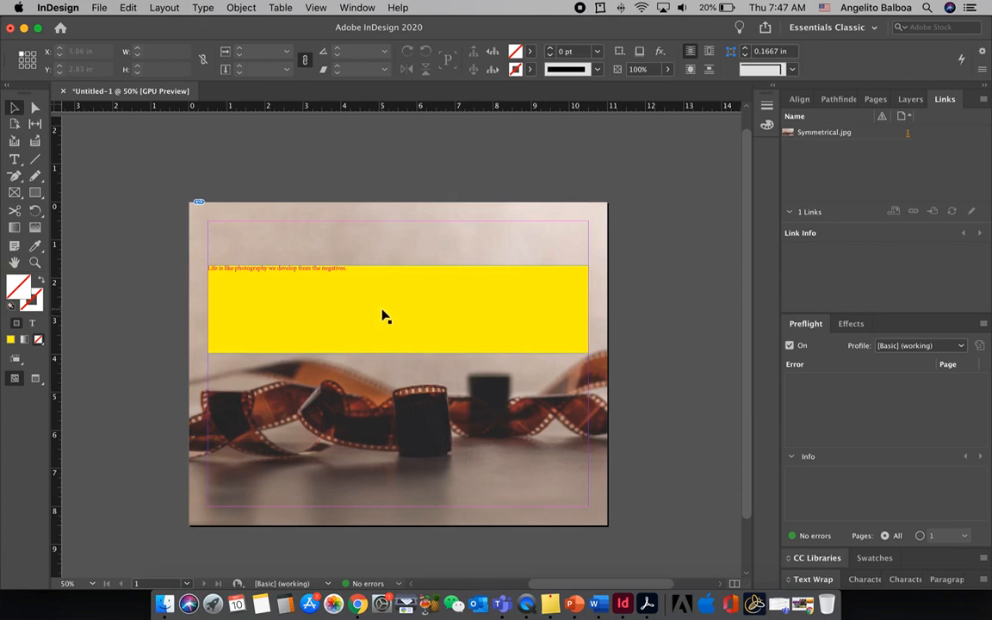
{"action": "key", "text": "super+z"}
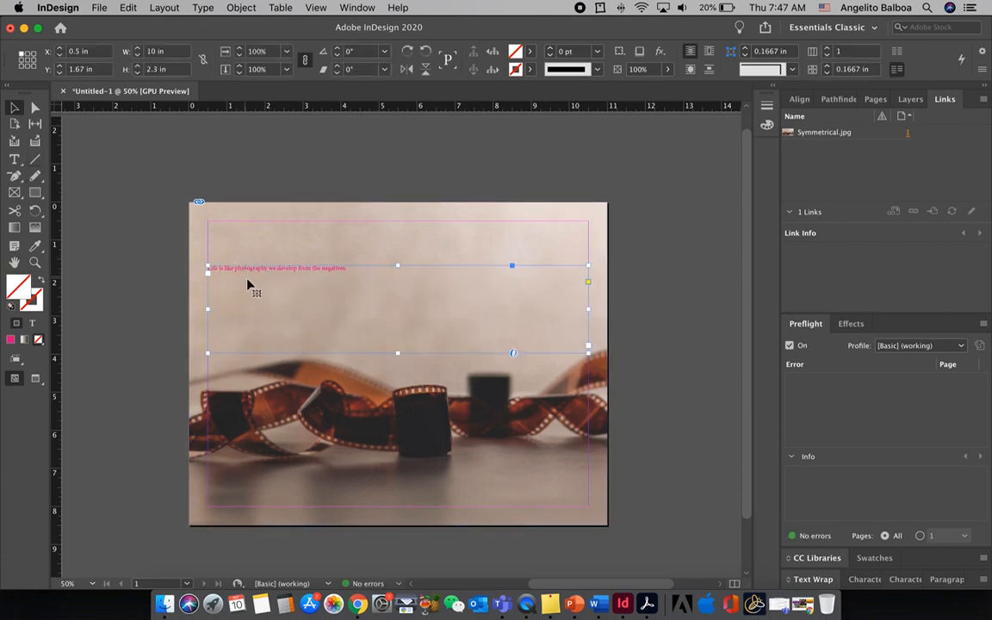
Select the whole quote and set its text colour to [Paper]
{"action": "key", "text": "t"}
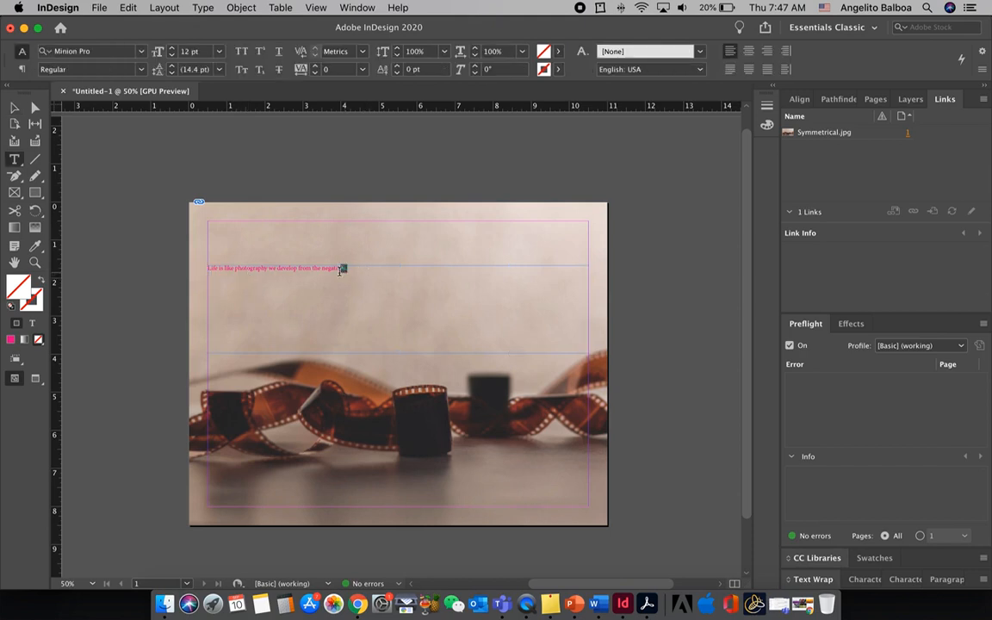
{"action": "left_click_drag", "start_coordinate": [345, 268], "coordinate": [199, 266]}
{"action": "left_click", "coordinate": [561, 53]}
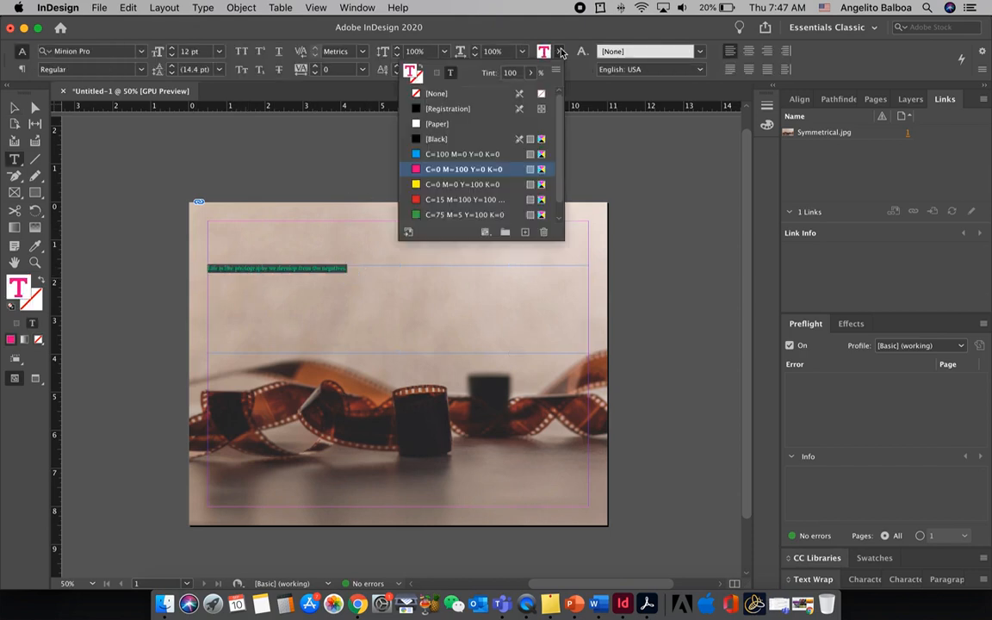
{"action": "left_click", "coordinate": [449, 125]}
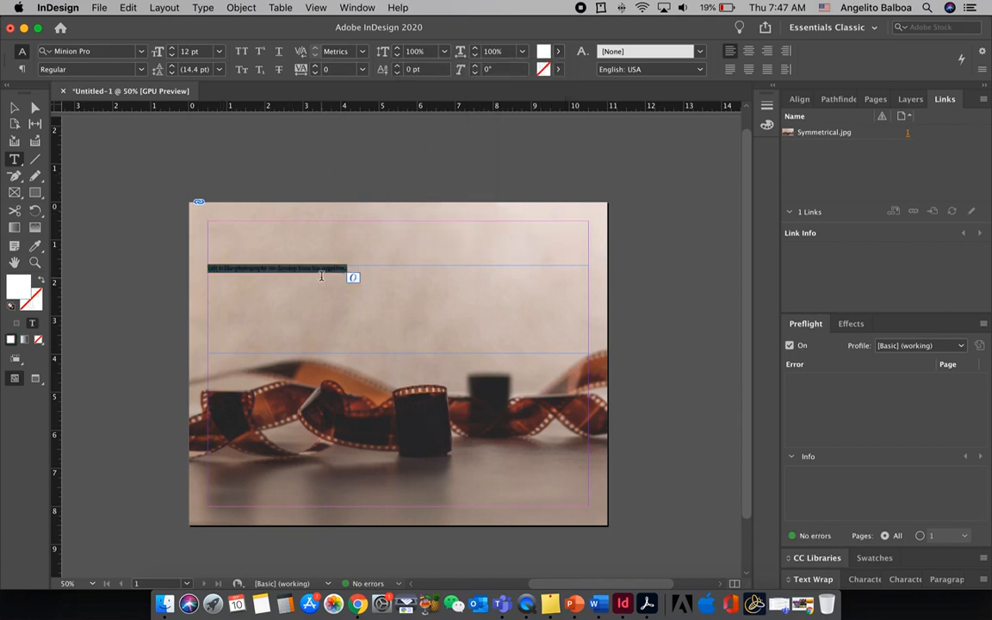
Format the selected quote as 48 pt, All Caps and centre-aligned
{"action": "left_click", "coordinate": [220, 51]}
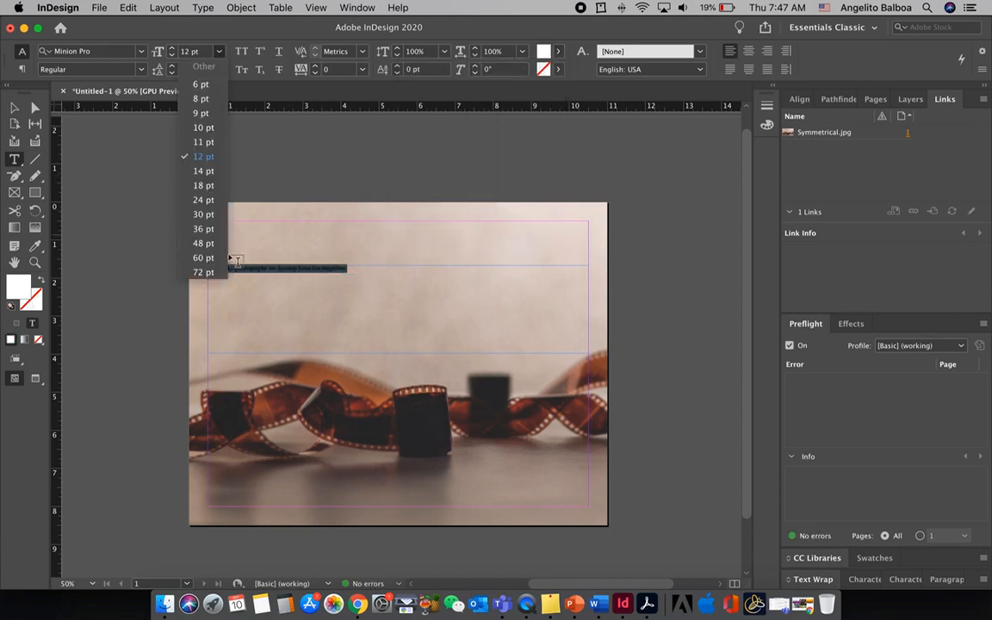
{"action": "left_click", "coordinate": [212, 240]}
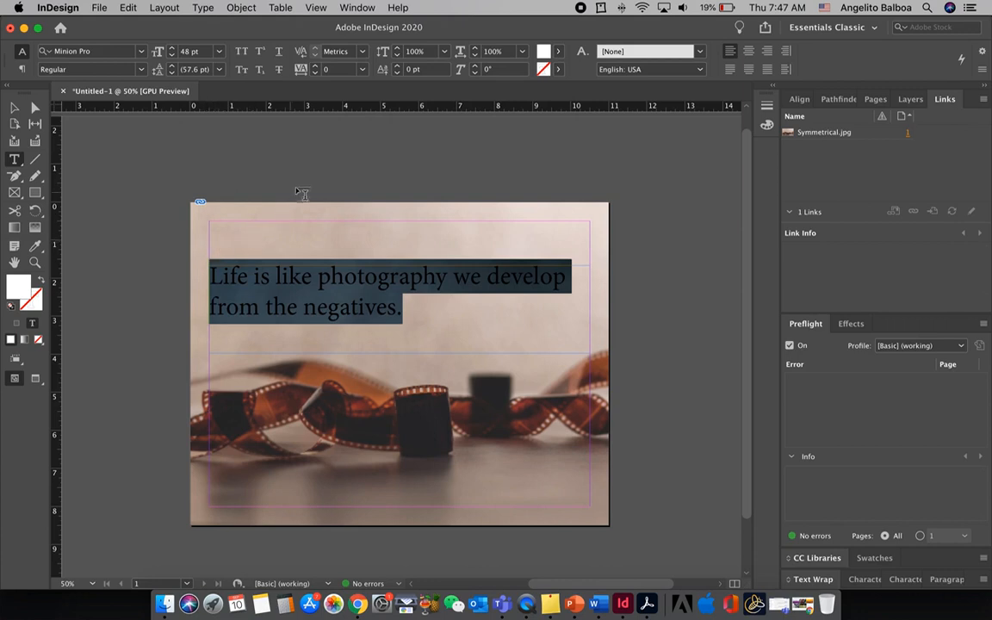
{"action": "left_click", "coordinate": [241, 53]}
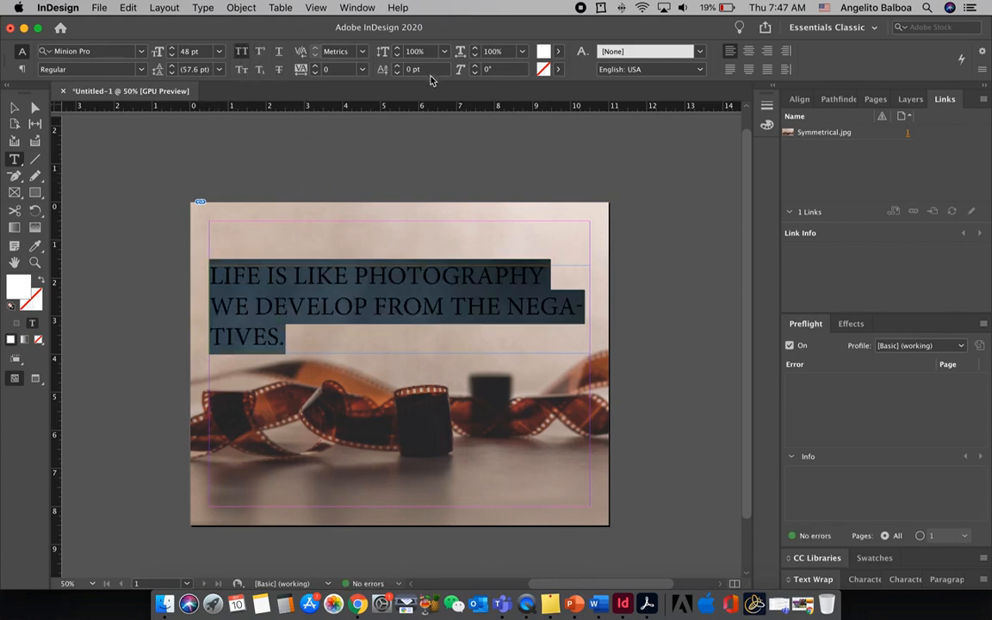
{"action": "left_click", "coordinate": [749, 52]}
{"action": "left_click", "coordinate": [381, 272]}
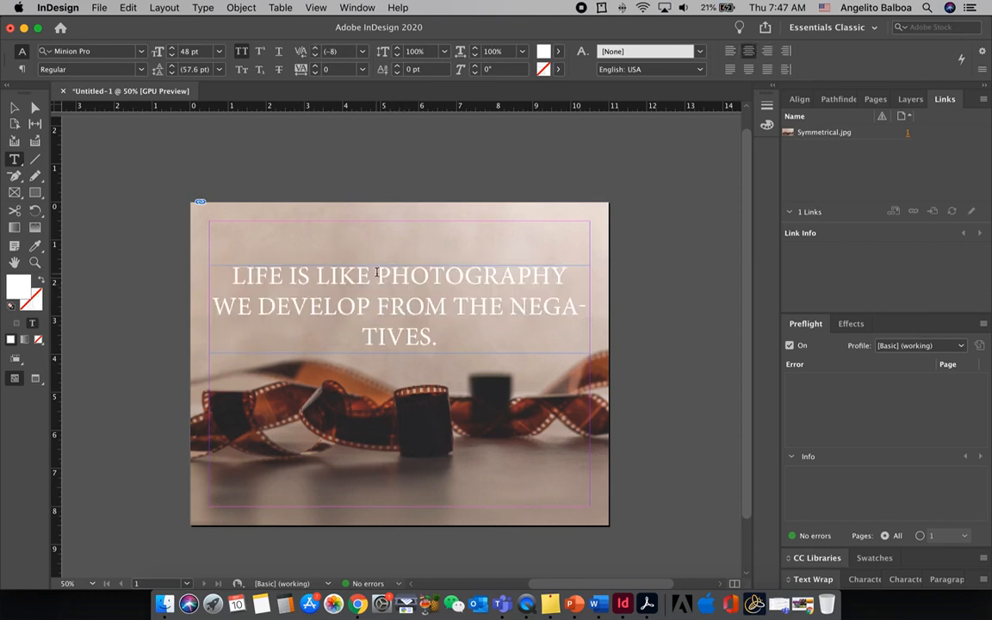
Insert forced line breaks before PHOTOGRAPHY and before WE, so PHOTOGRAPHY stands alone on the second line
{"action": "left_click", "coordinate": [435, 270]}
{"action": "key", "text": "shift+Return"}
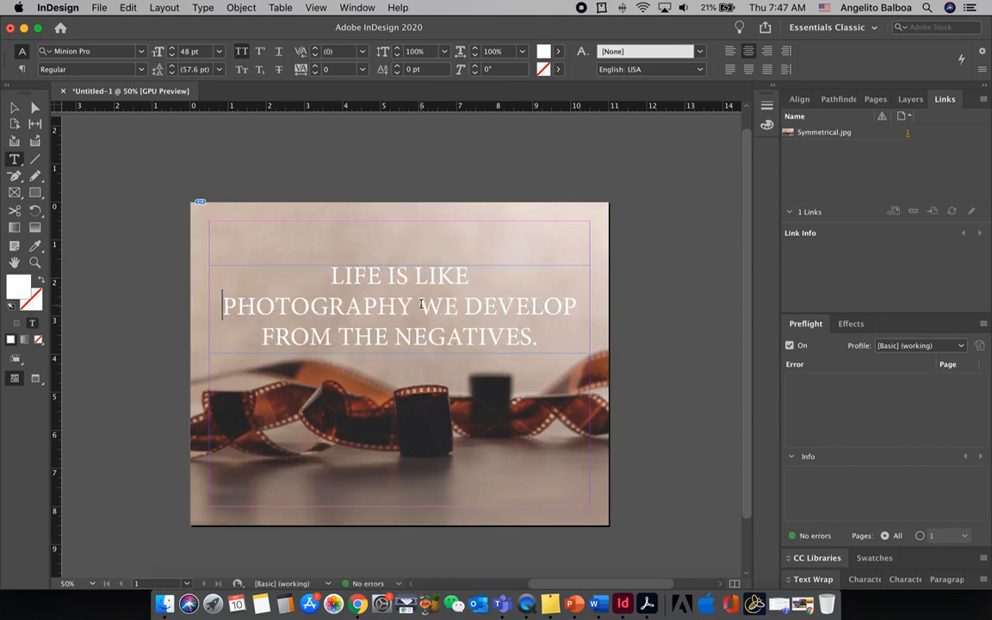
{"action": "left_click", "coordinate": [435, 297]}
{"action": "key", "text": "shift+Return"}
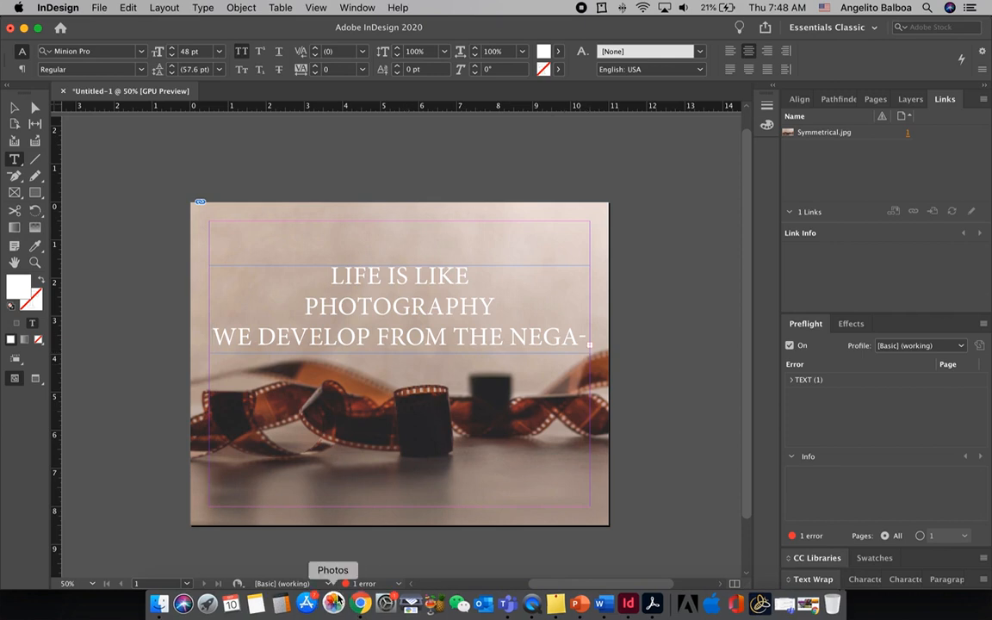
Expand the TEXT error in Preflight and enlarge the quote's frame upward and downward to about 3.14 in high
{"action": "left_click", "coordinate": [791, 380]}
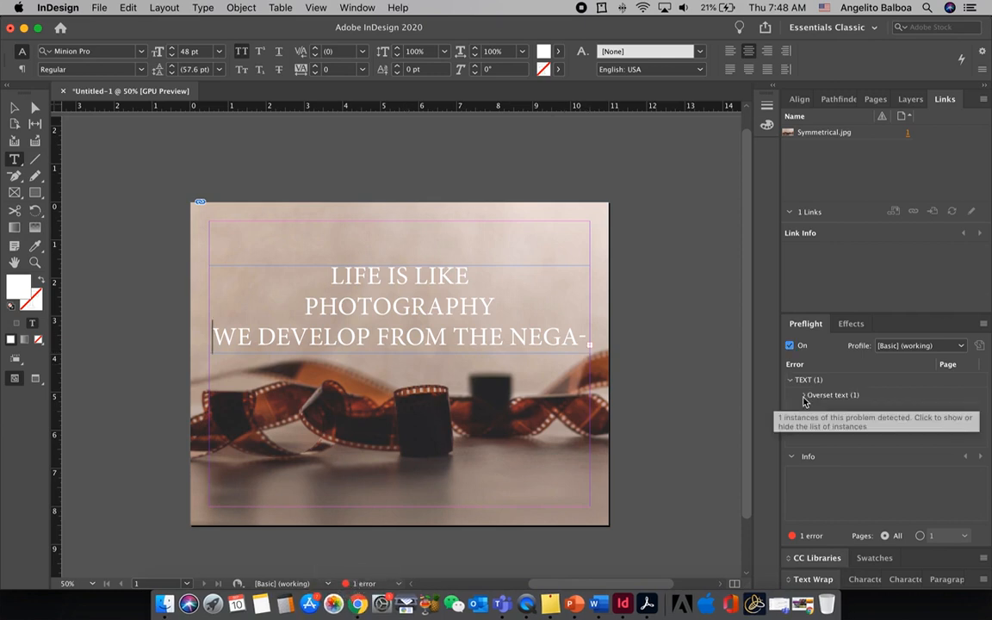
{"action": "left_click", "coordinate": [13, 111]}
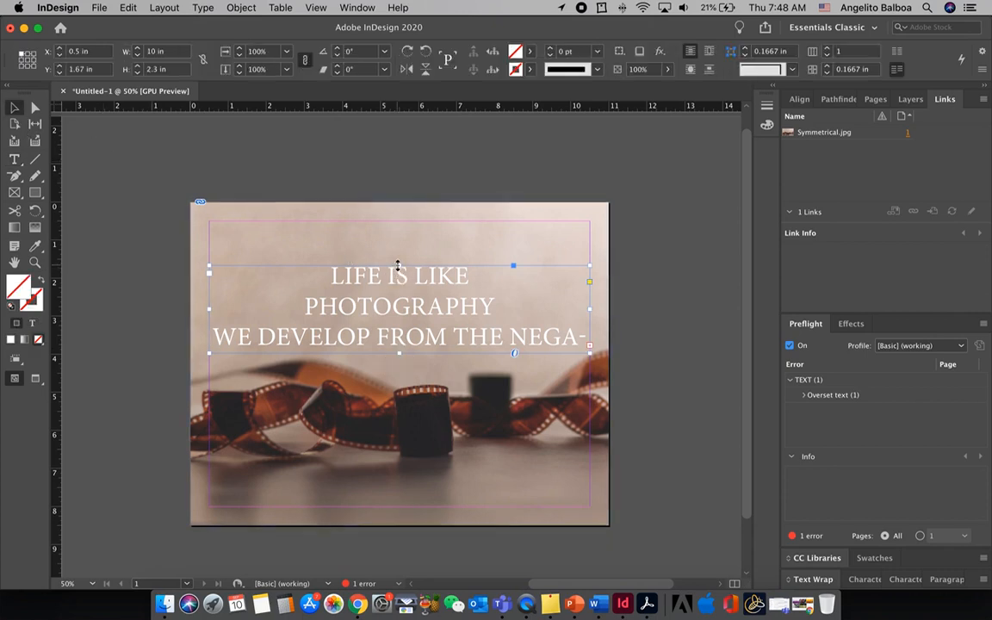
{"action": "left_click_drag", "start_coordinate": [399, 265], "coordinate": [398, 252]}
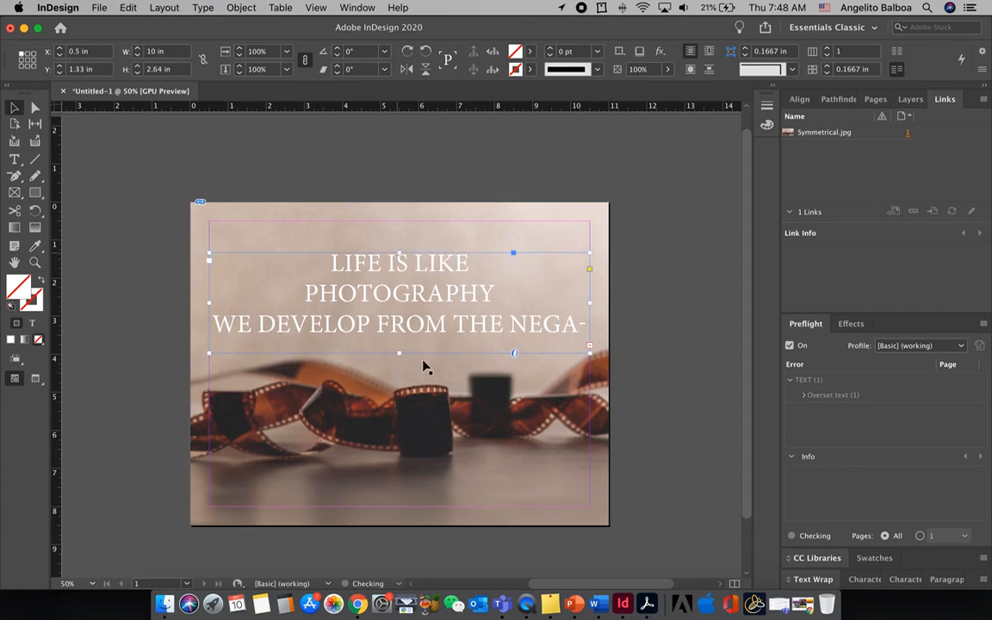
{"action": "left_click_drag", "start_coordinate": [399, 357], "coordinate": [402, 371]}
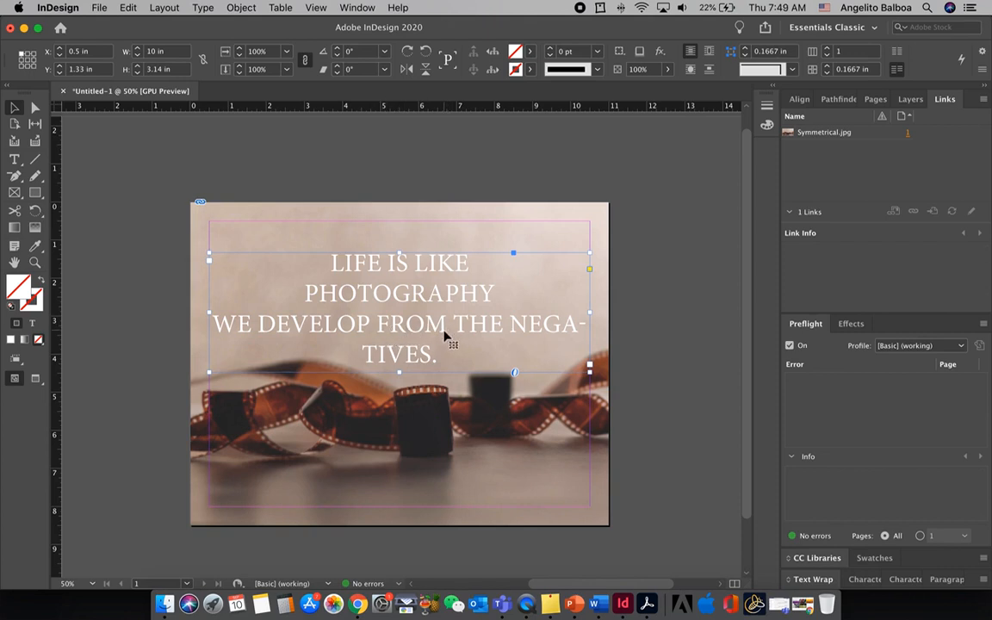
Insert a forced line break before THE in the quote's third line
{"action": "double_click", "coordinate": [400, 295]}
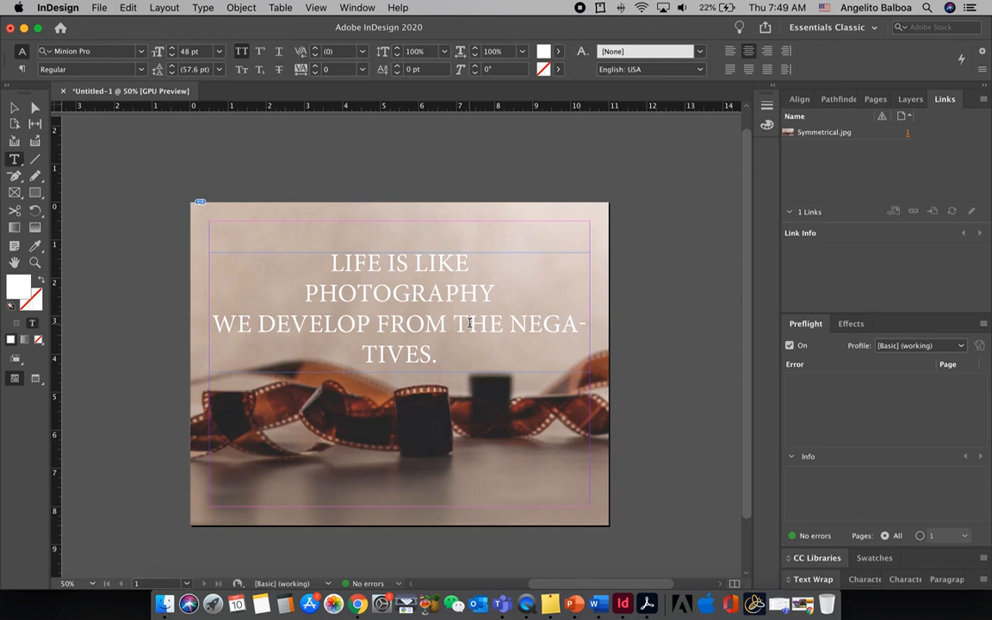
{"action": "key", "text": "shift+Return"}
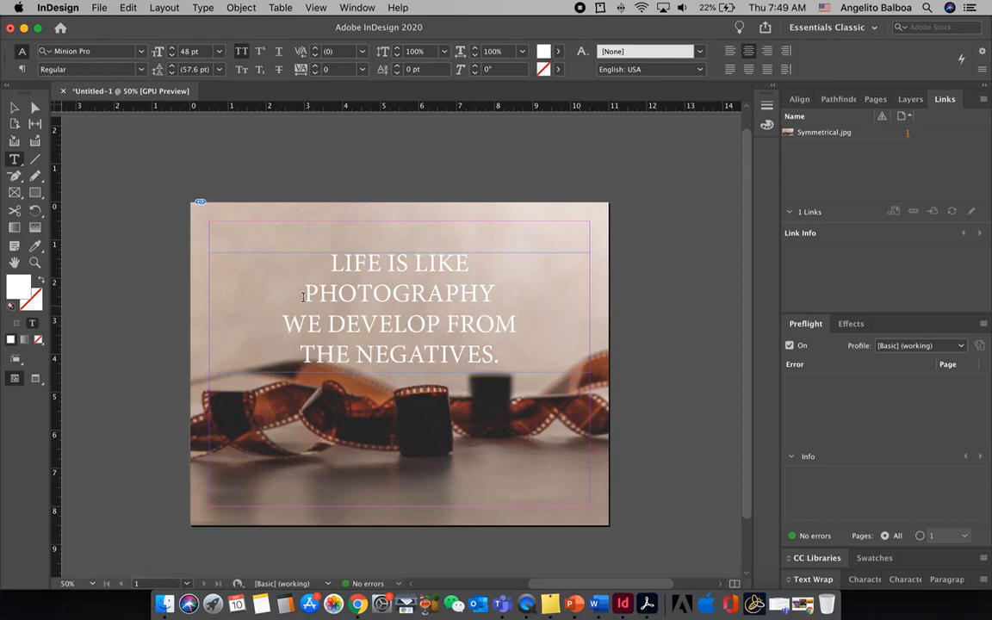
Increase the font size of the word PHOTOGRAPHY to 58 pt and deselect the text
{"action": "left_click_drag", "start_coordinate": [309, 293], "coordinate": [501, 293]}
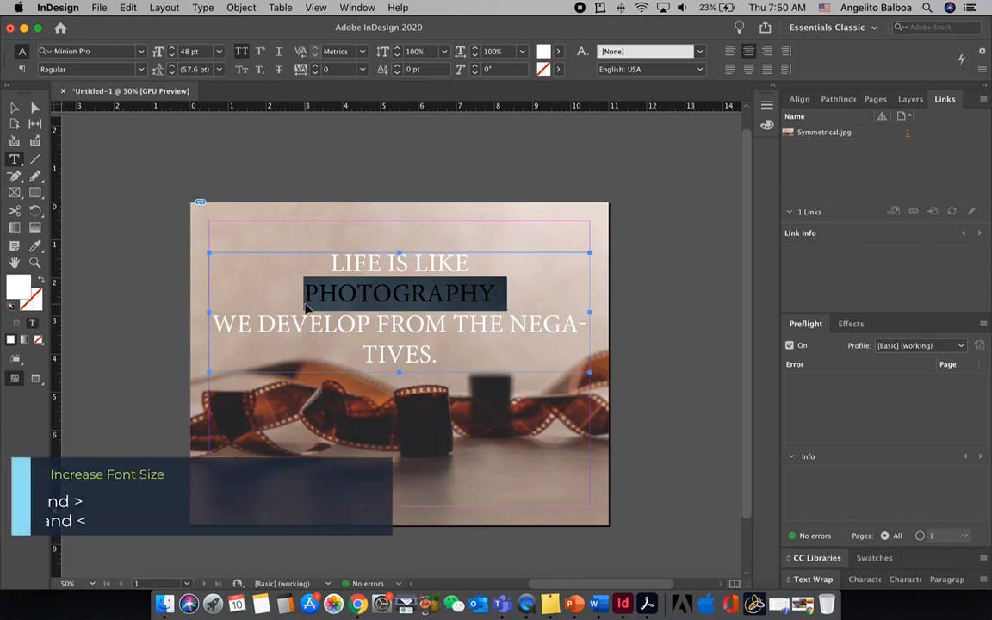
{"action": "key", "text": "super+shift+period"}
{"action": "key", "text": "super+shift+period"}
{"action": "key", "text": "super+shift+period"}
{"action": "key", "text": "super+shift+period"}
{"action": "key", "text": "super+shift+period"}
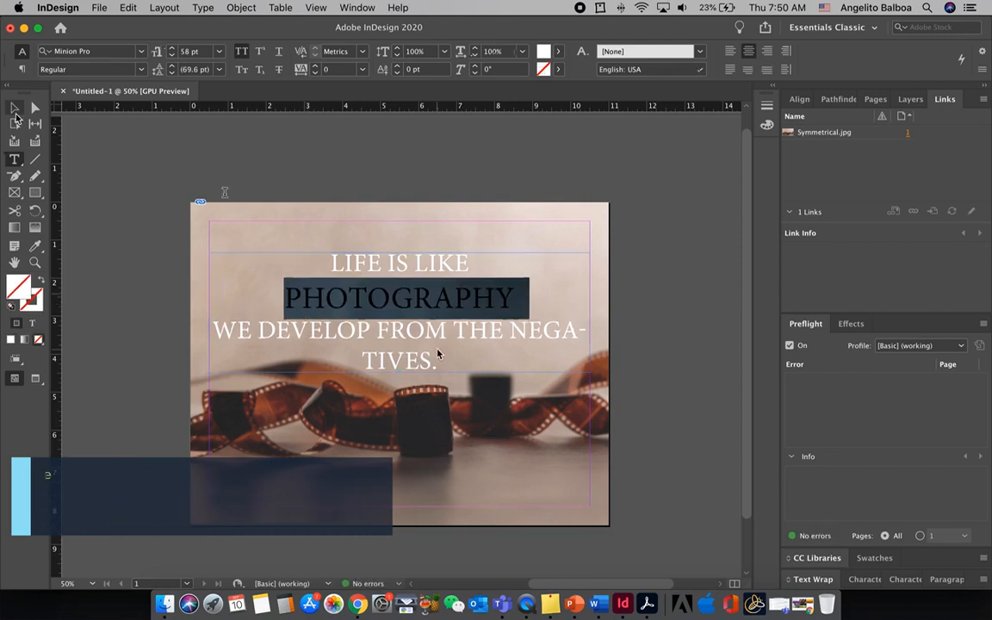
{"action": "key", "text": "Escape"}
{"action": "left_click", "coordinate": [611, 333]}
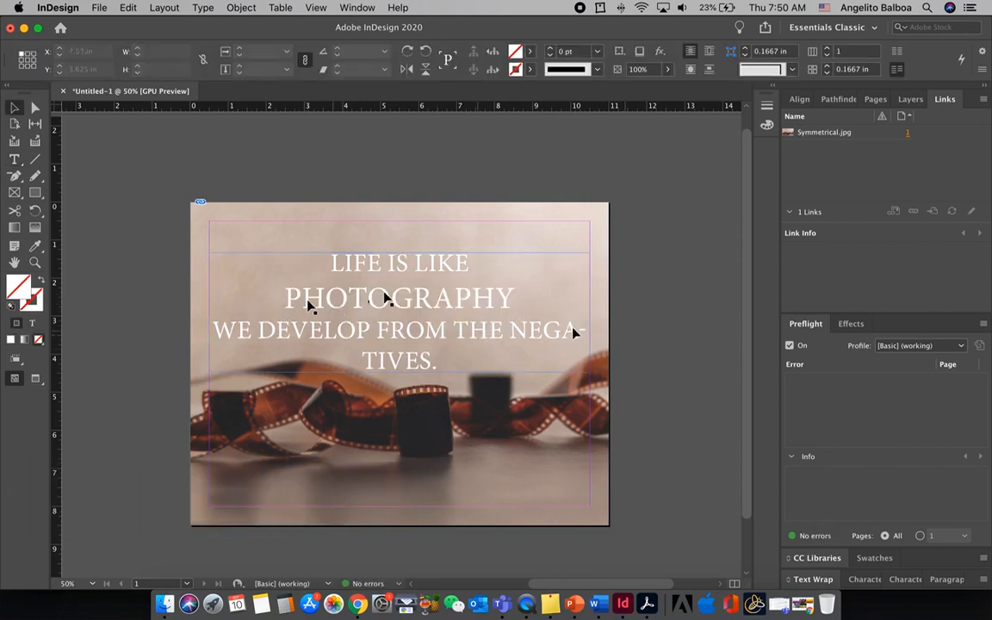
Insert a forced line break before NEGATIVES and make the PHOTOGRAPHY line bold
{"action": "double_click", "coordinate": [510, 335]}
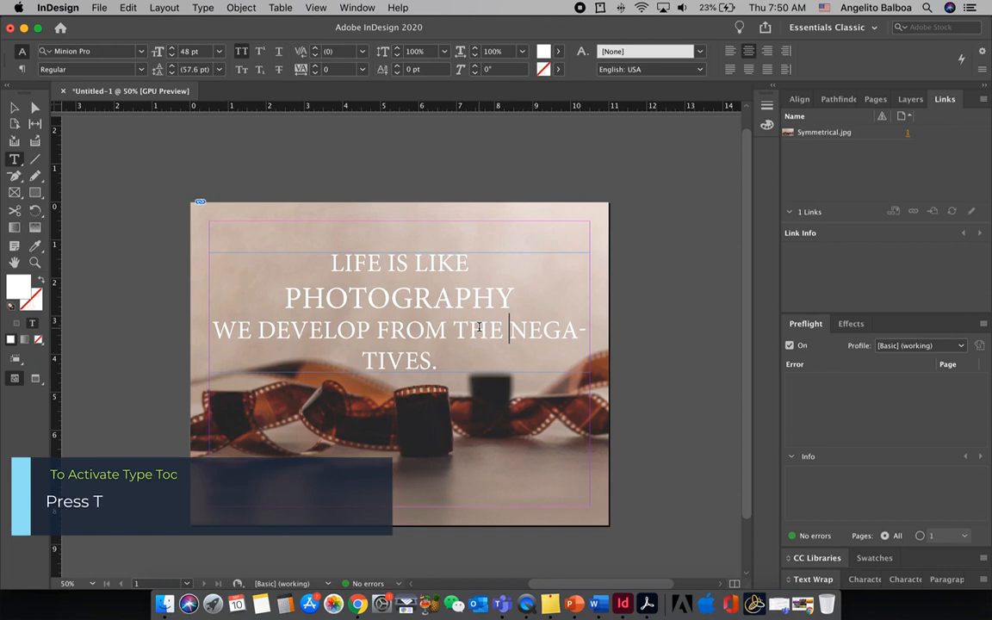
{"action": "key", "text": "shift+Return"}
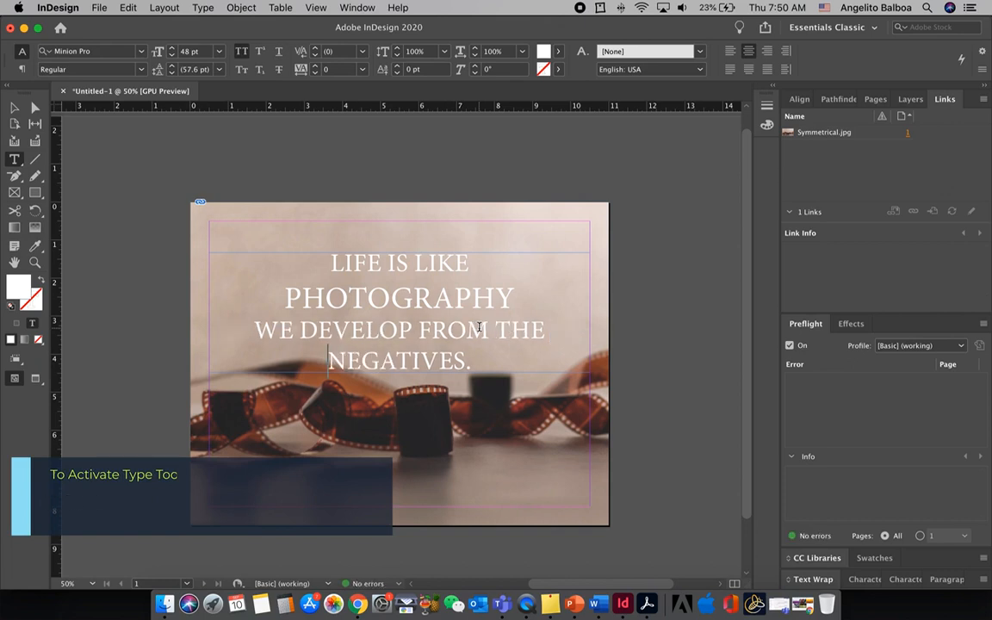
{"action": "triple_click", "coordinate": [525, 295]}
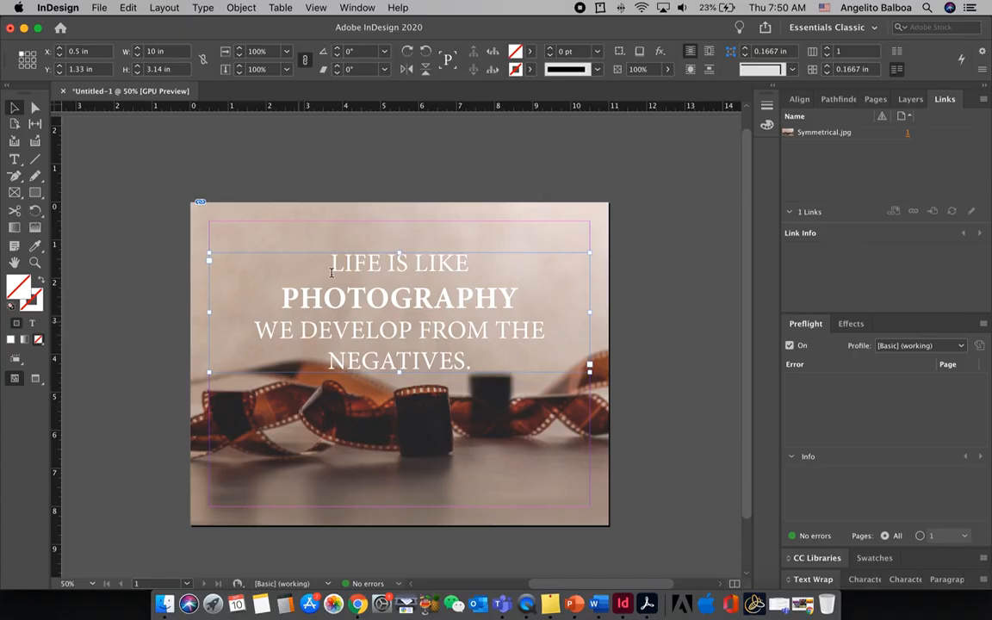
Change the font of the whole four-line quote to LEMON MILK
{"action": "key", "text": "t"}
{"action": "left_click_drag", "start_coordinate": [331, 261], "coordinate": [472, 362]}
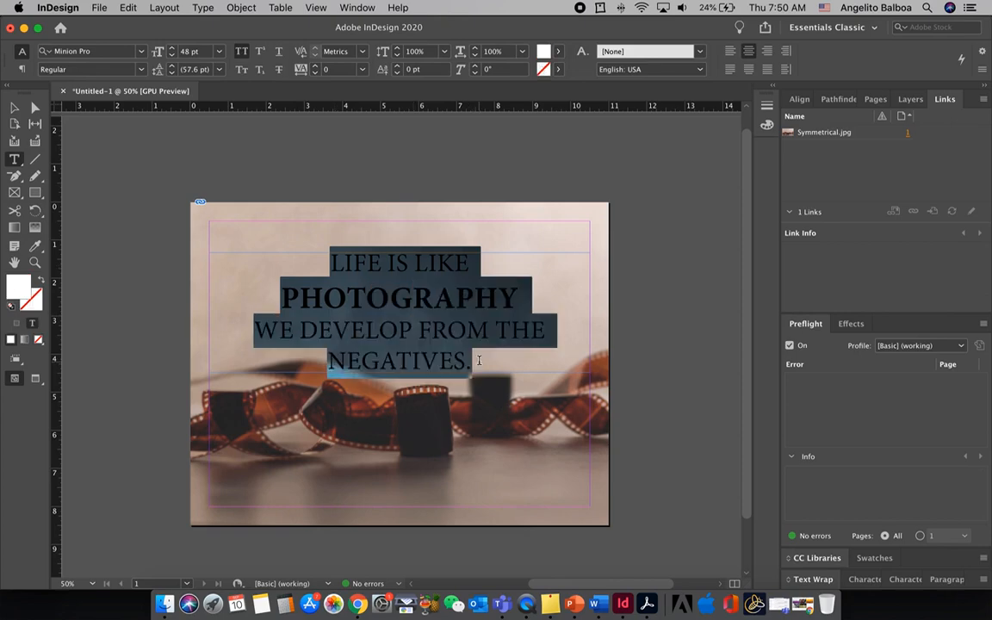
{"action": "left_click", "coordinate": [141, 53]}
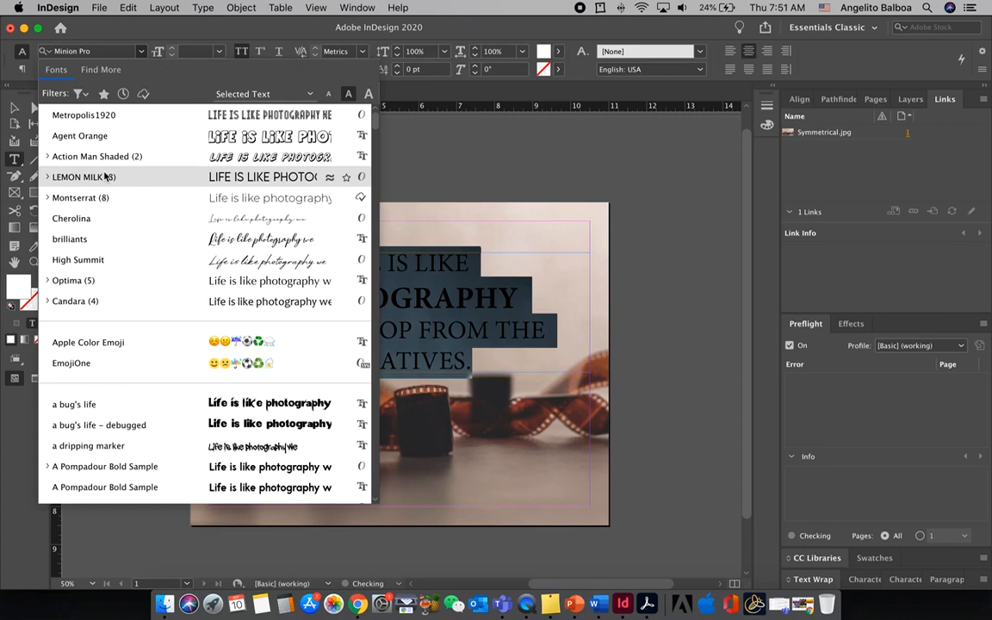
{"action": "left_click", "coordinate": [104, 177]}
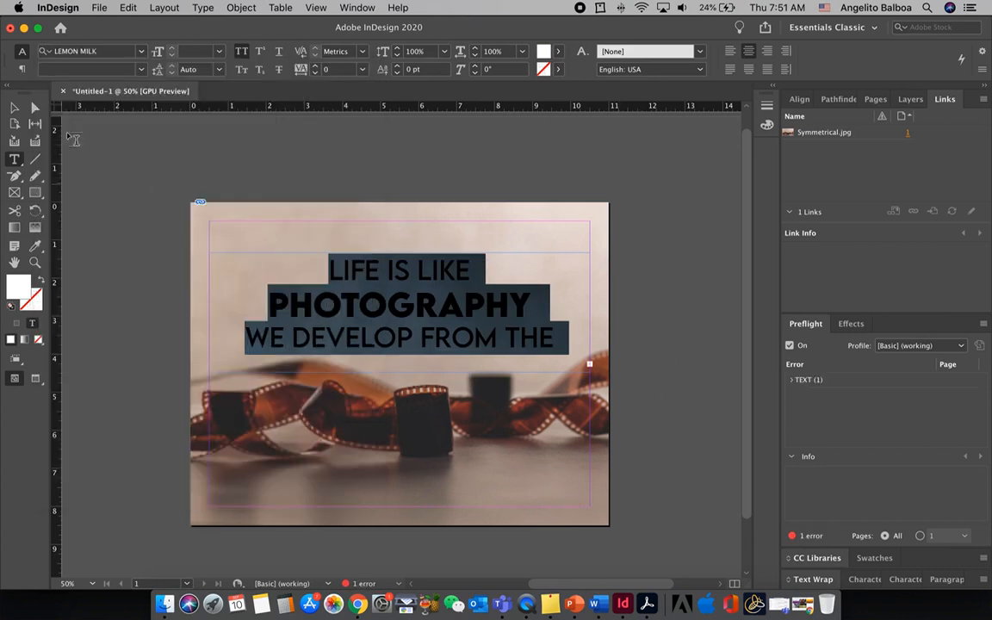
Extend the quote's text frame downward to about 4.16 in high so the last line fits
{"action": "left_click", "coordinate": [390, 337]}
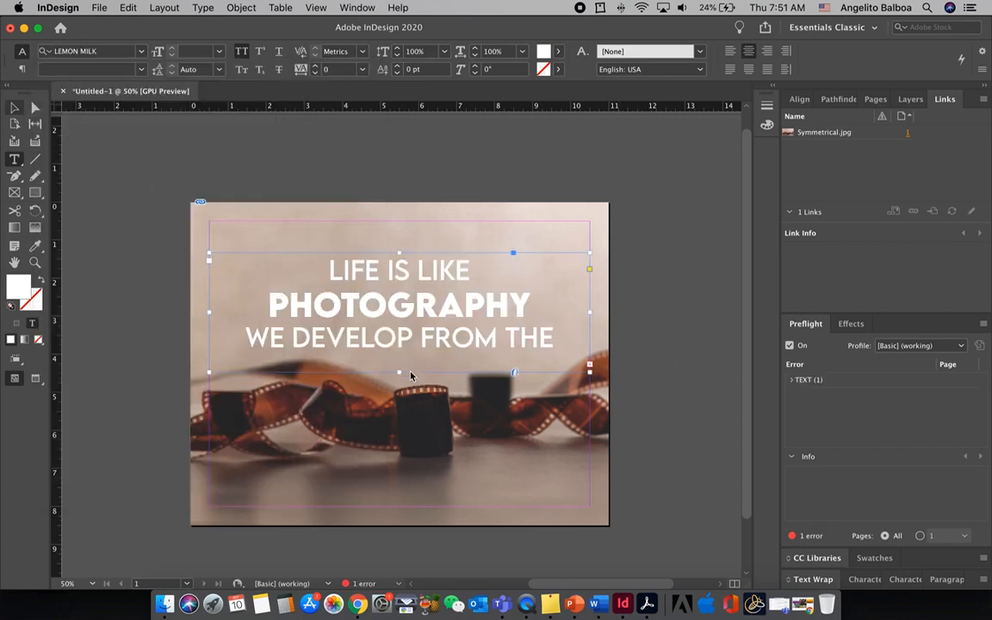
{"action": "left_click_drag", "start_coordinate": [399, 373], "coordinate": [399, 412]}
{"action": "left_click", "coordinate": [644, 347]}
Apply a Multiply drop shadow at 15% opacity and a -59° angle to the quote's text frame
{"action": "left_click", "coordinate": [446, 353]}
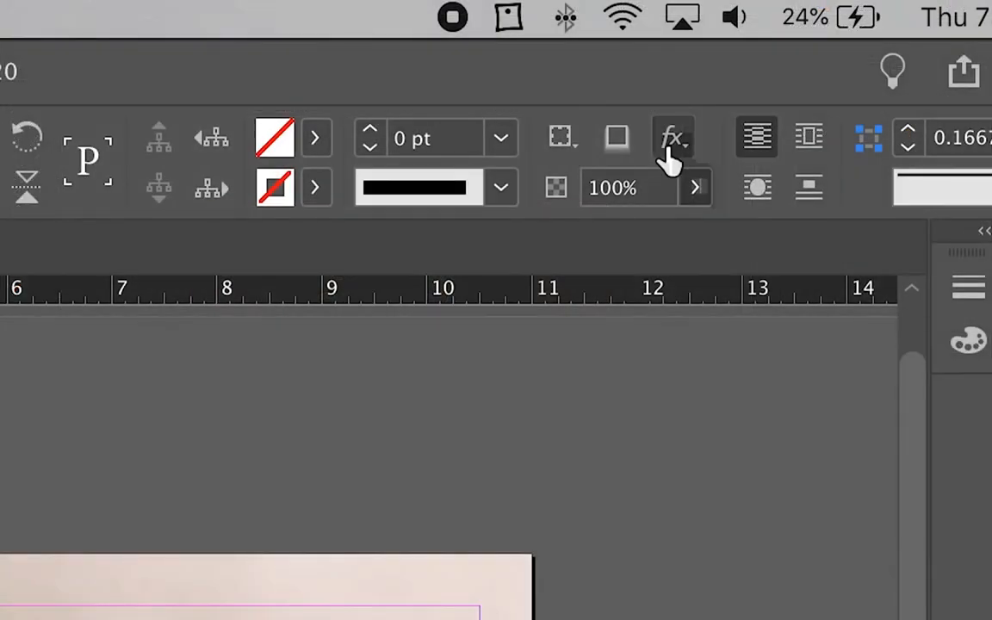
{"action": "left_click", "coordinate": [671, 147]}
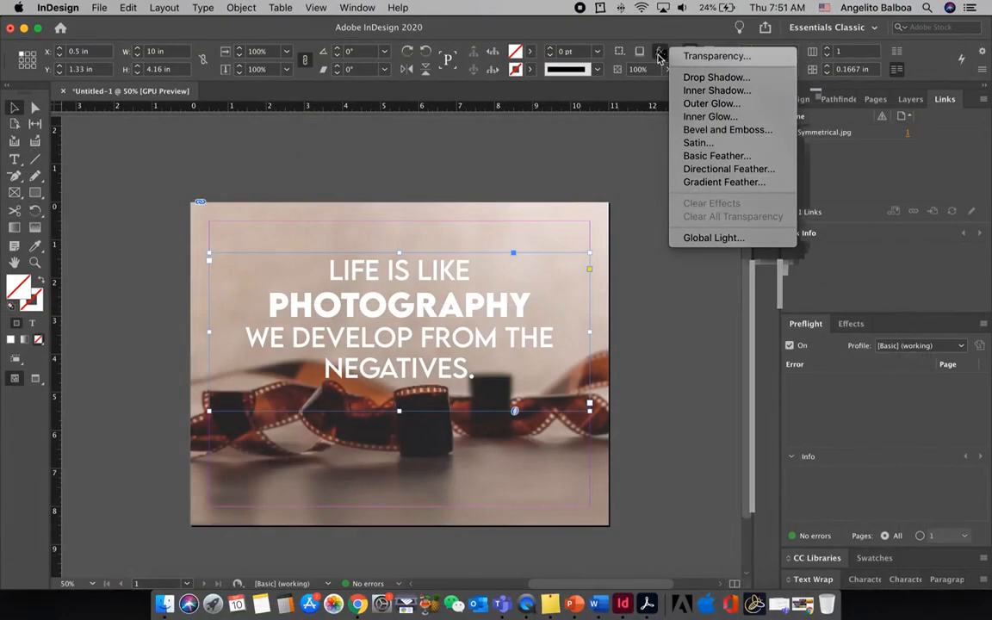
{"action": "left_click", "coordinate": [677, 76]}
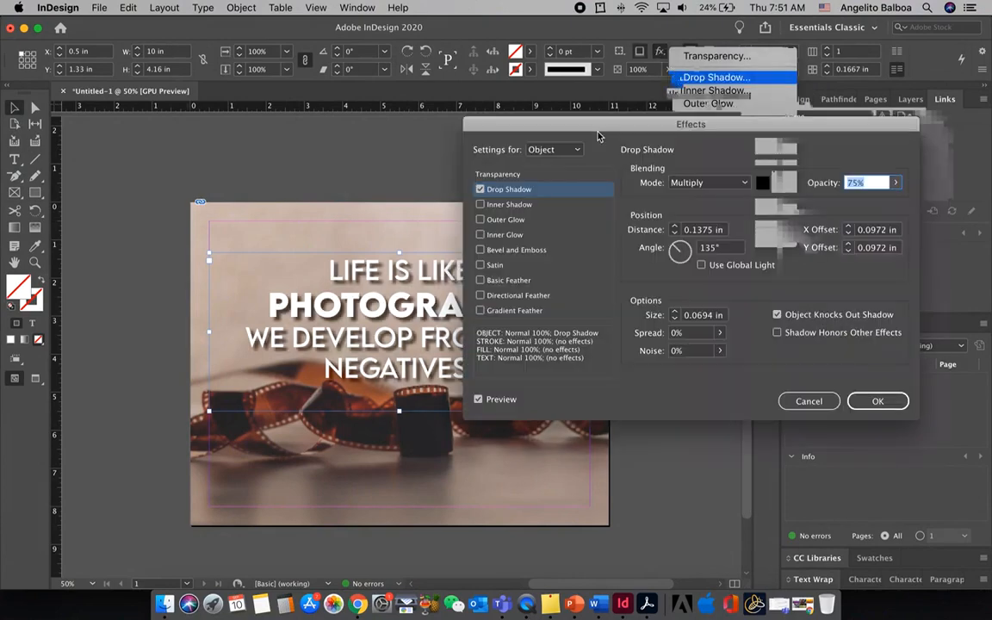
{"action": "left_click_drag", "start_coordinate": [608, 126], "coordinate": [653, 96]}
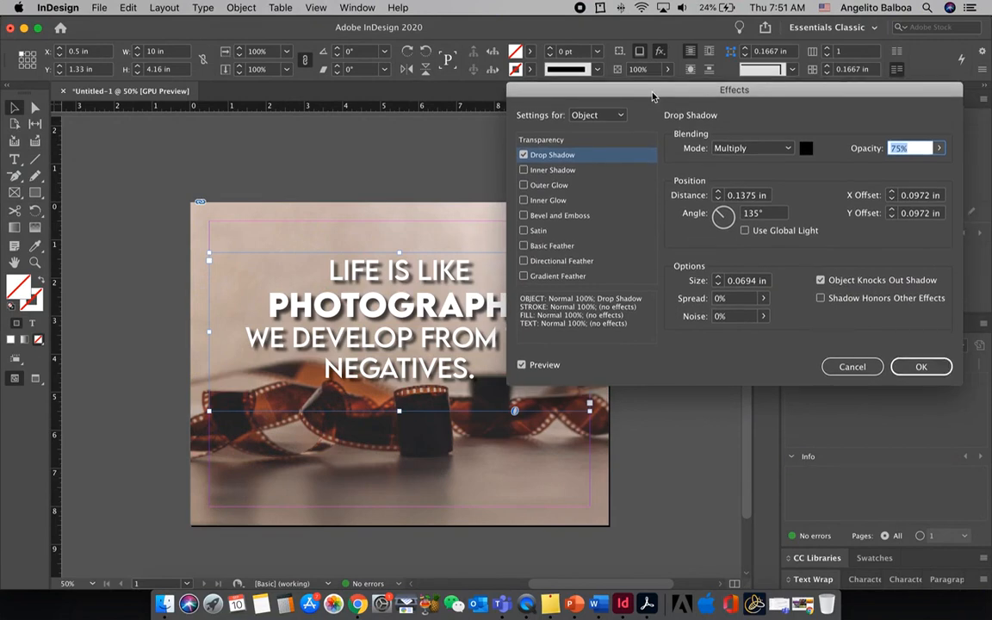
{"action": "type", "text": "15"}
{"action": "left_click_drag", "start_coordinate": [720, 215], "coordinate": [735, 236]}
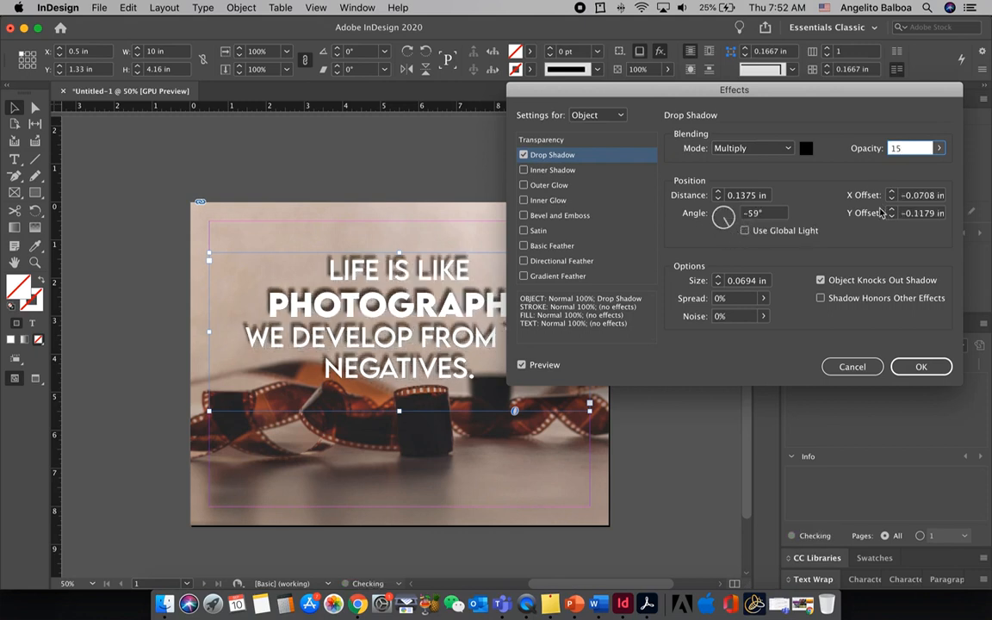
{"action": "left_click", "coordinate": [918, 366]}
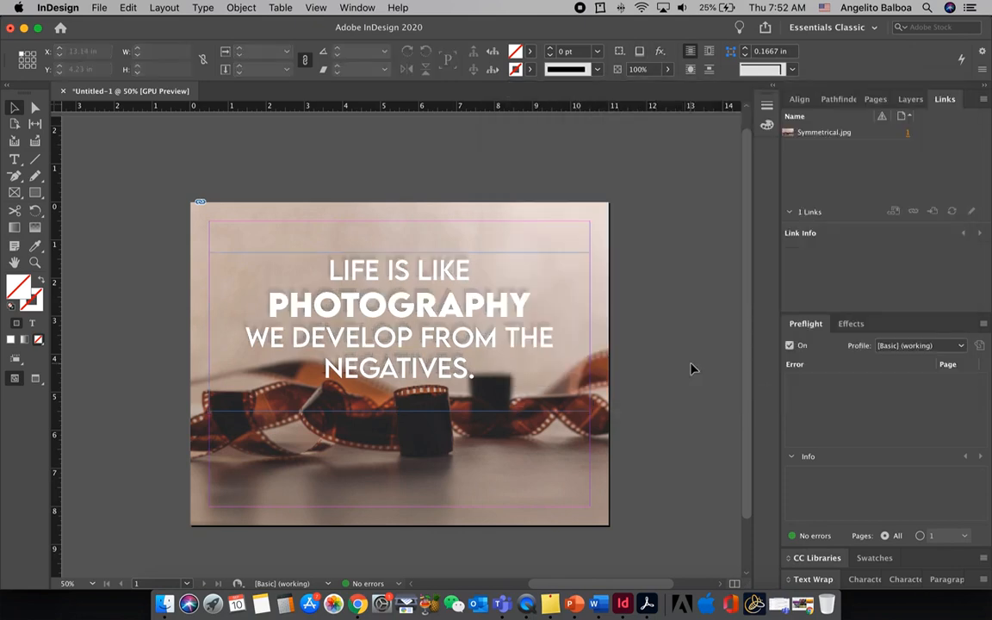
Fit the quote's text frame to its content and deselect it
{"action": "left_click", "coordinate": [433, 339]}
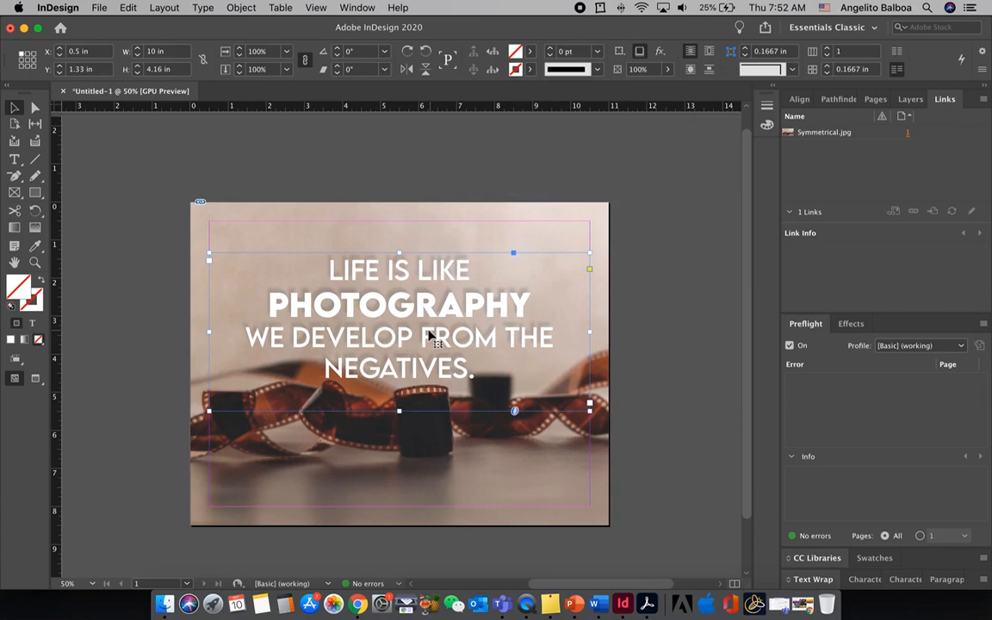
{"action": "right_click", "coordinate": [431, 334]}
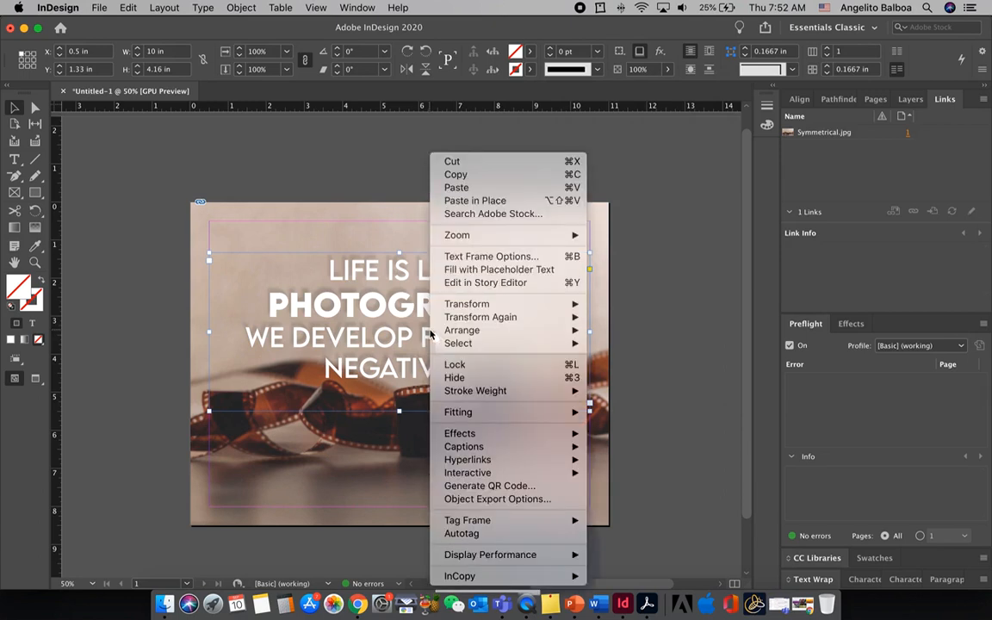
{"action": "mouse_move", "coordinate": [530, 414]}
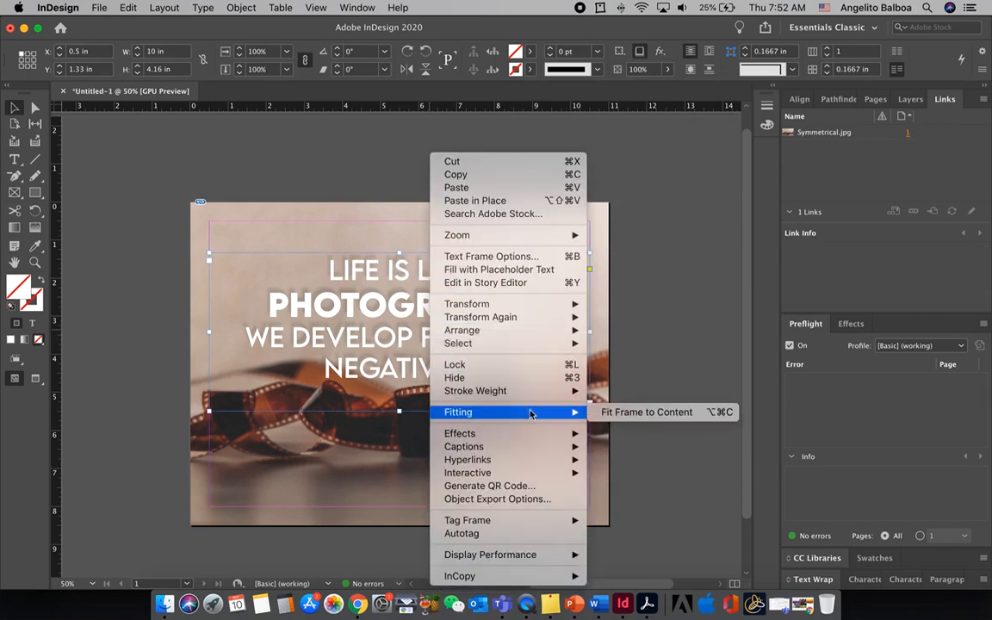
{"action": "left_click", "coordinate": [602, 414]}
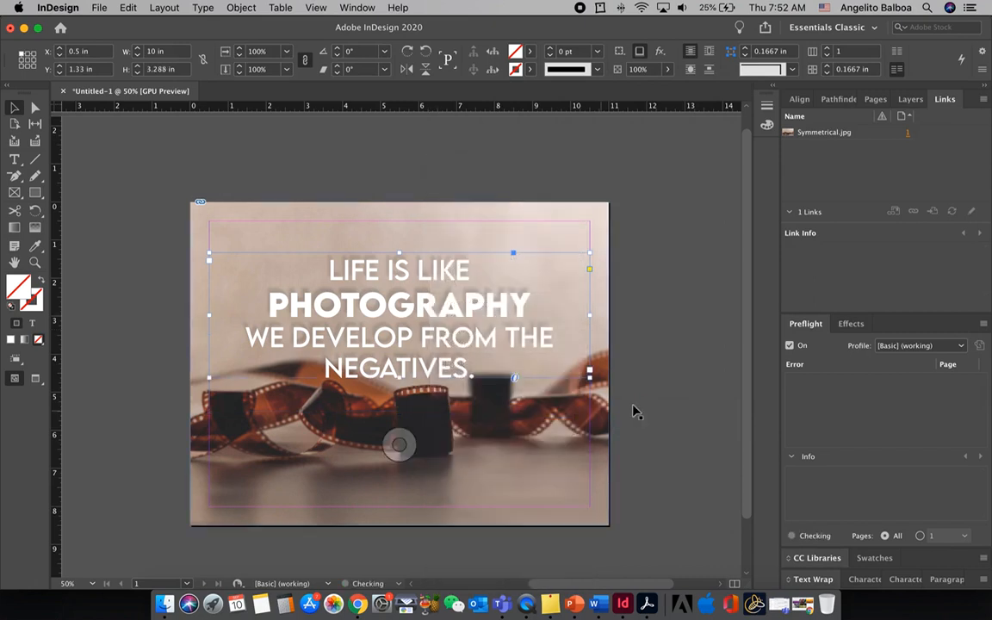
{"action": "key", "text": "shift+super+a"}
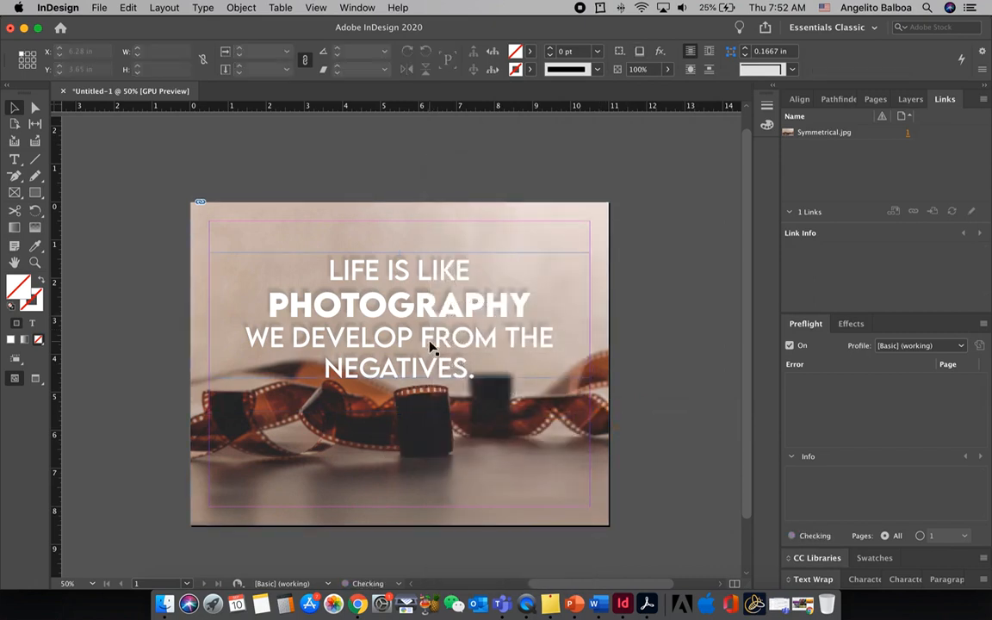
Move the quote's text frame straight down to about the vertical middle of the page and deselect it
{"action": "left_click", "coordinate": [430, 346]}
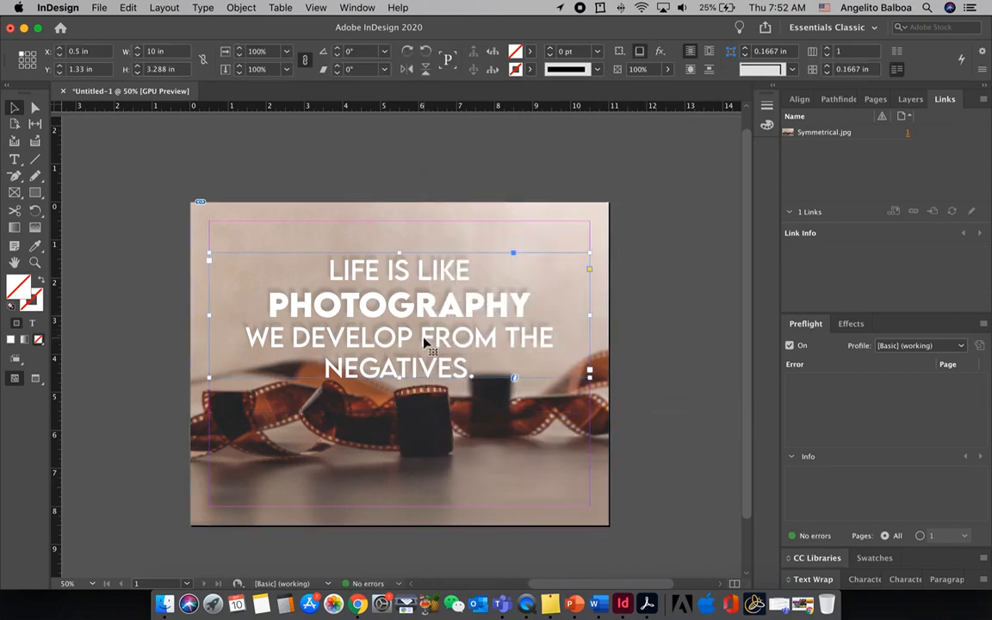
{"action": "left_click_drag", "start_coordinate": [424, 349], "coordinate": [424, 390]}
{"action": "left_click", "coordinate": [633, 369]}
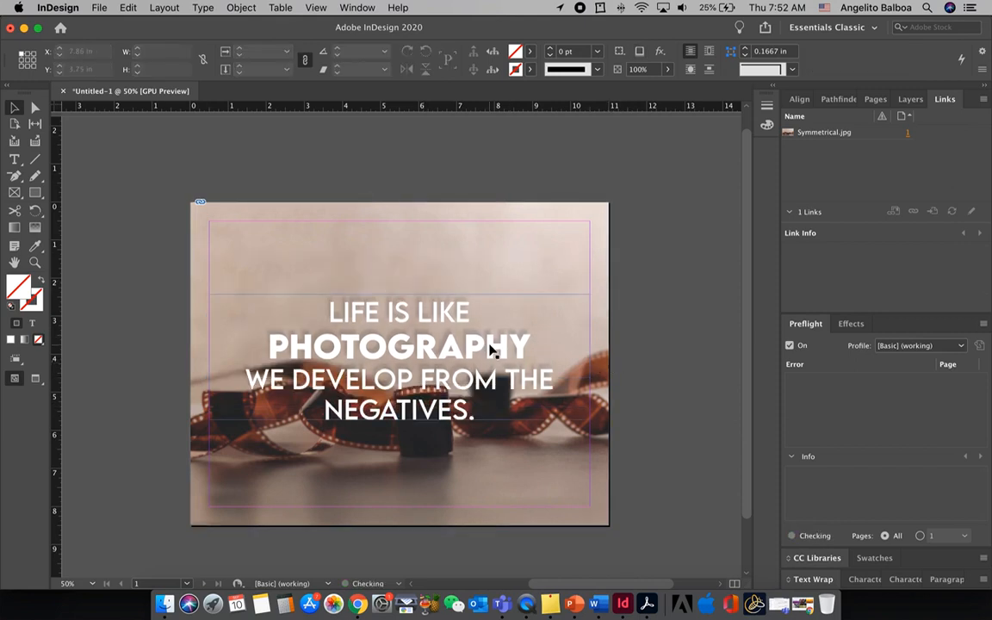
Draw a 10 × 7.5 in rectangle frame along the page margins and give it a 6 pt black stroke
{"action": "left_click", "coordinate": [17, 196]}
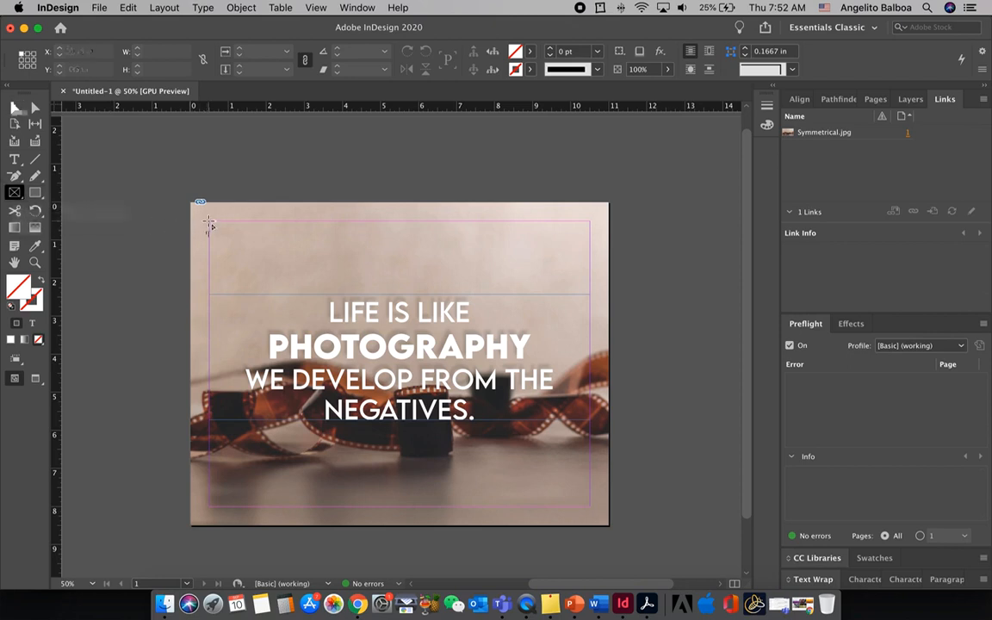
{"action": "left_click_drag", "start_coordinate": [244, 241], "coordinate": [589, 506]}
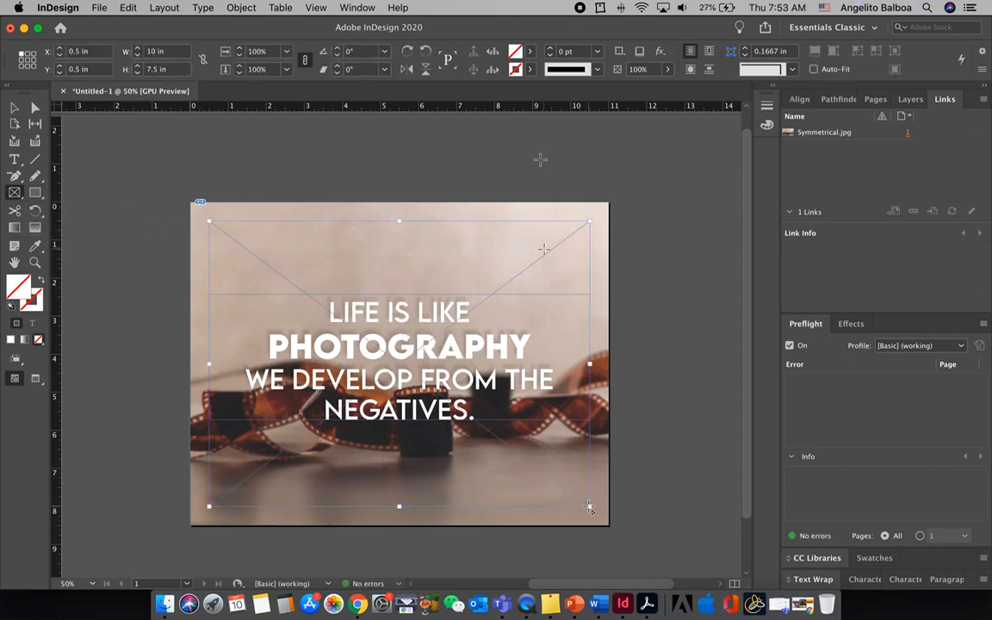
{"action": "left_click", "coordinate": [530, 69]}
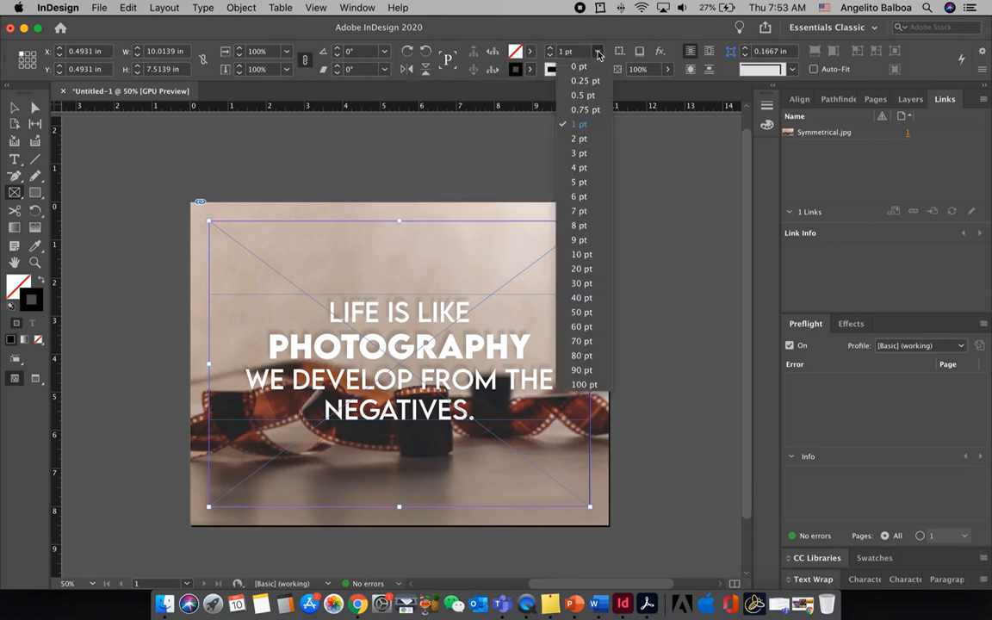
{"action": "left_click", "coordinate": [579, 196]}
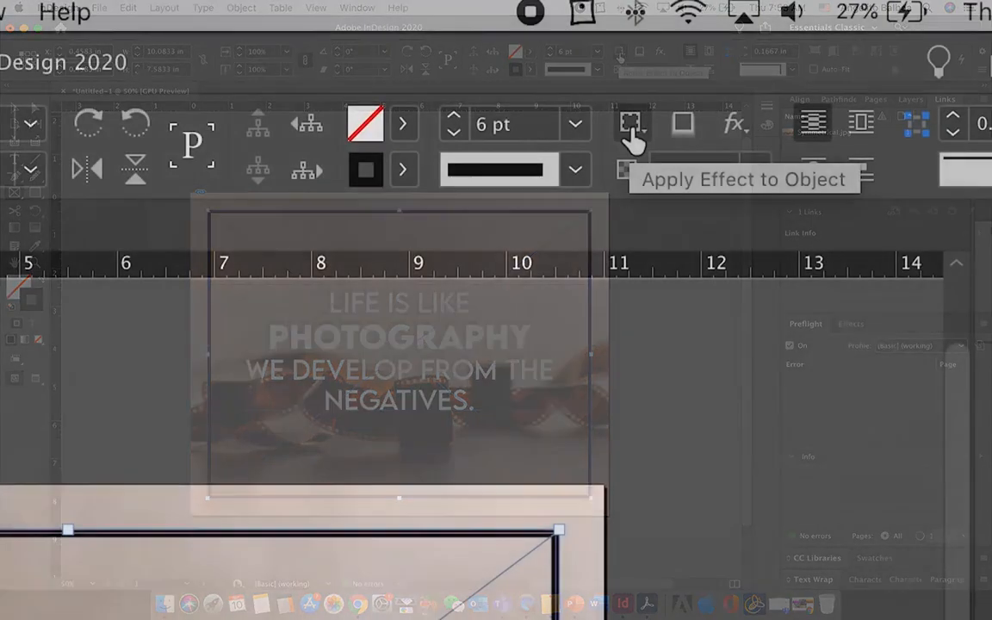
Lower the opacity of the border frame's stroke to about 42%, deselect the frame and show the page in preview mode
{"action": "left_click", "coordinate": [631, 128]}
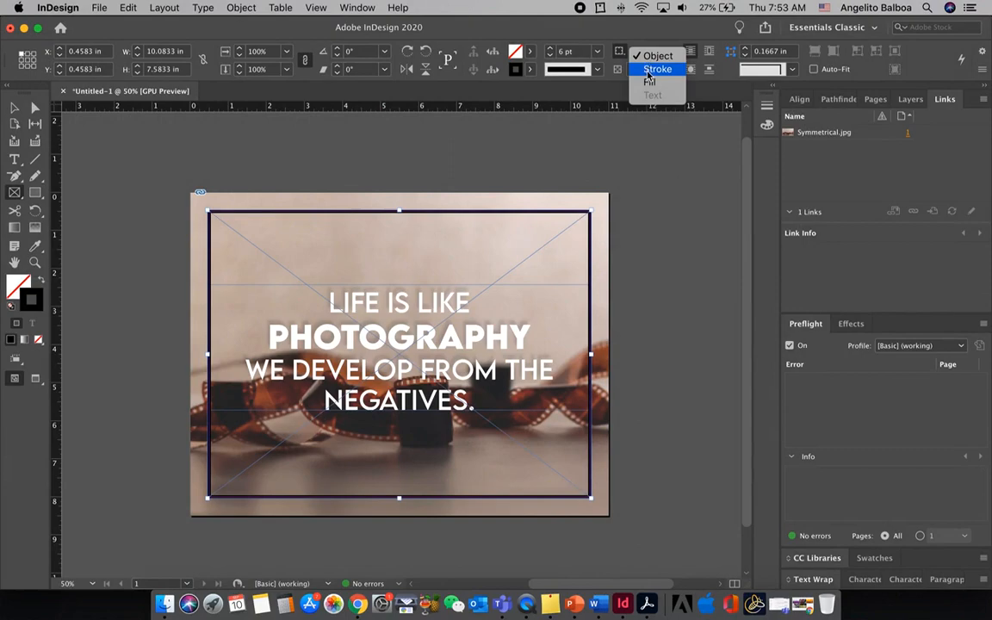
{"action": "left_click", "coordinate": [649, 75]}
{"action": "left_click", "coordinate": [666, 72]}
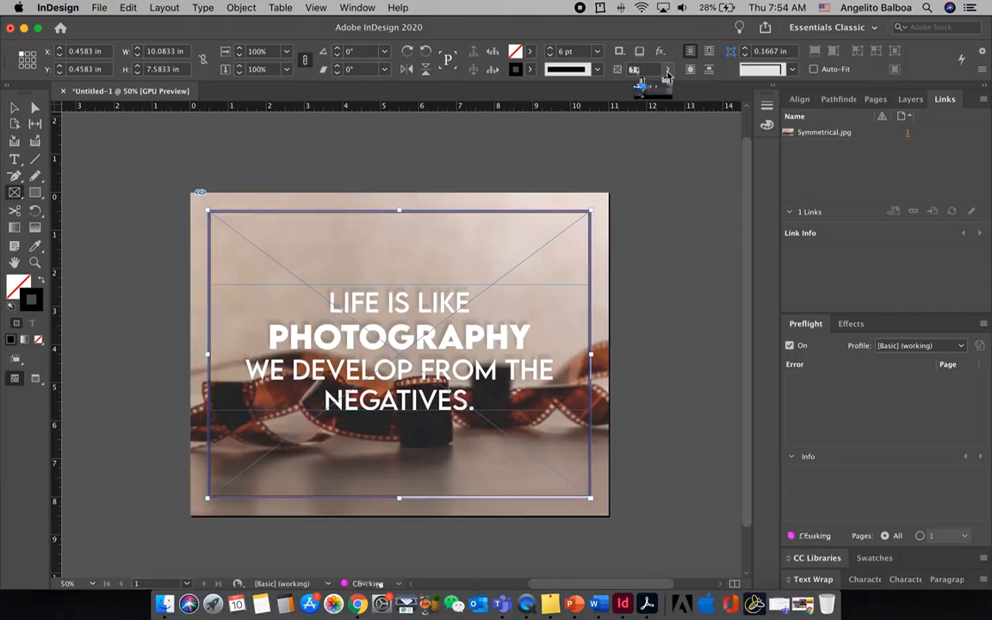
{"action": "left_click_drag", "start_coordinate": [642, 87], "coordinate": [625, 89]}
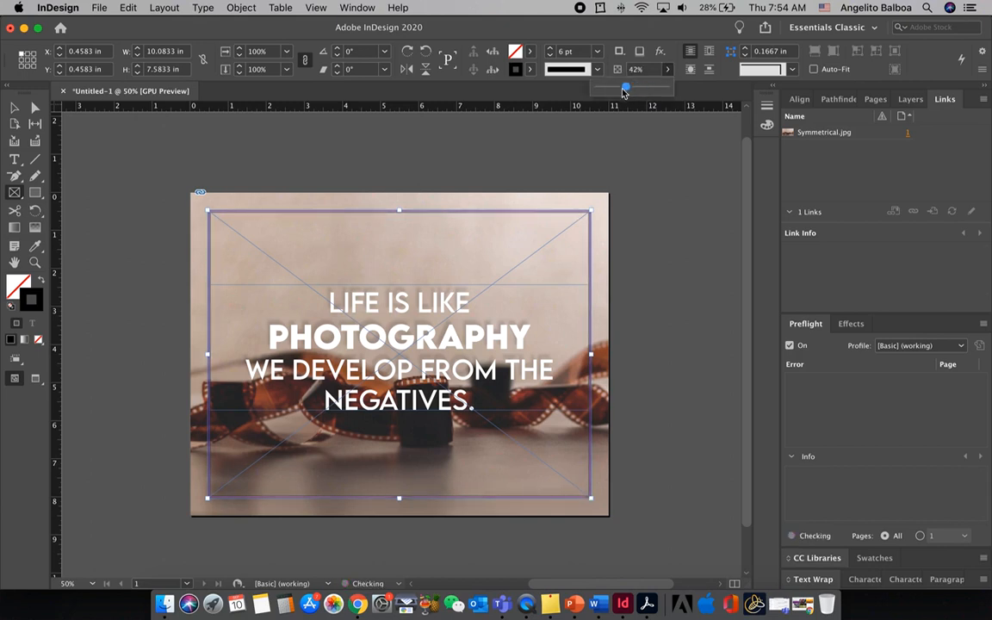
{"action": "left_click", "coordinate": [572, 159]}
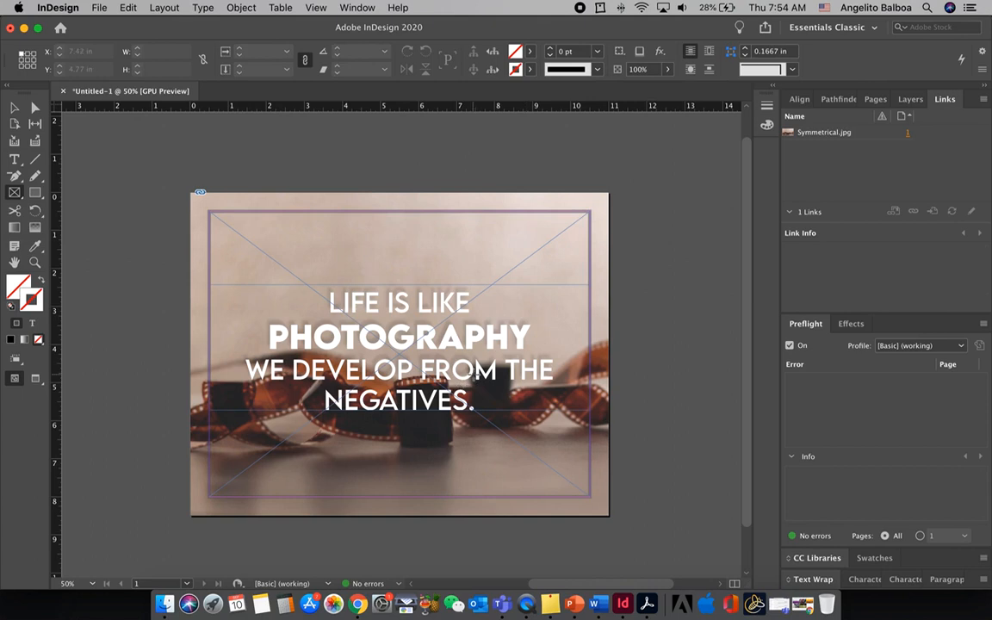
{"action": "key", "text": "w"}
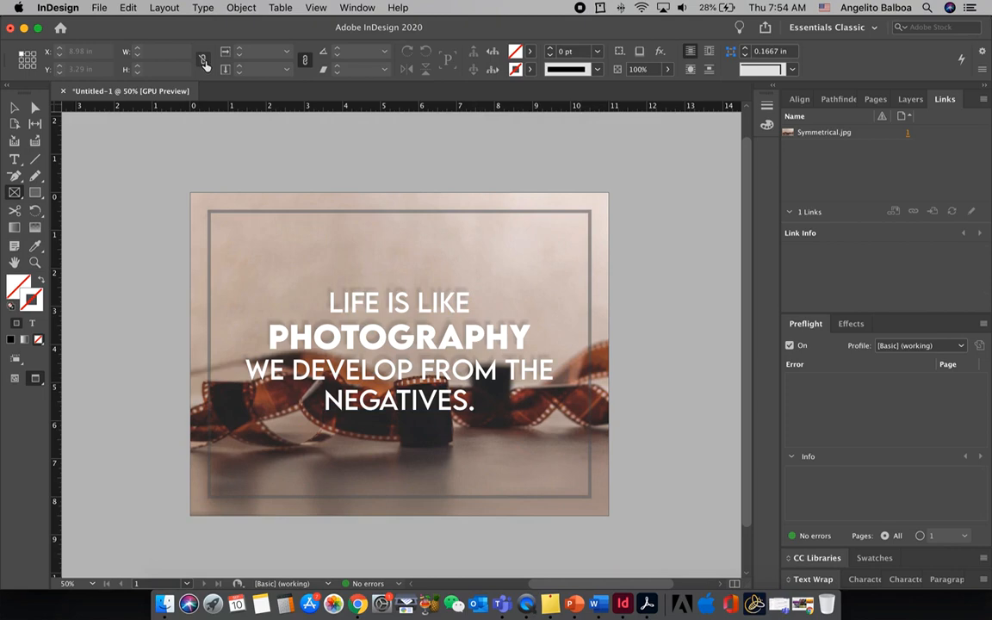
Save the document as Poster1 in the FoDA-Activity1 folder on the Desktop
{"action": "left_click", "coordinate": [100, 8]}
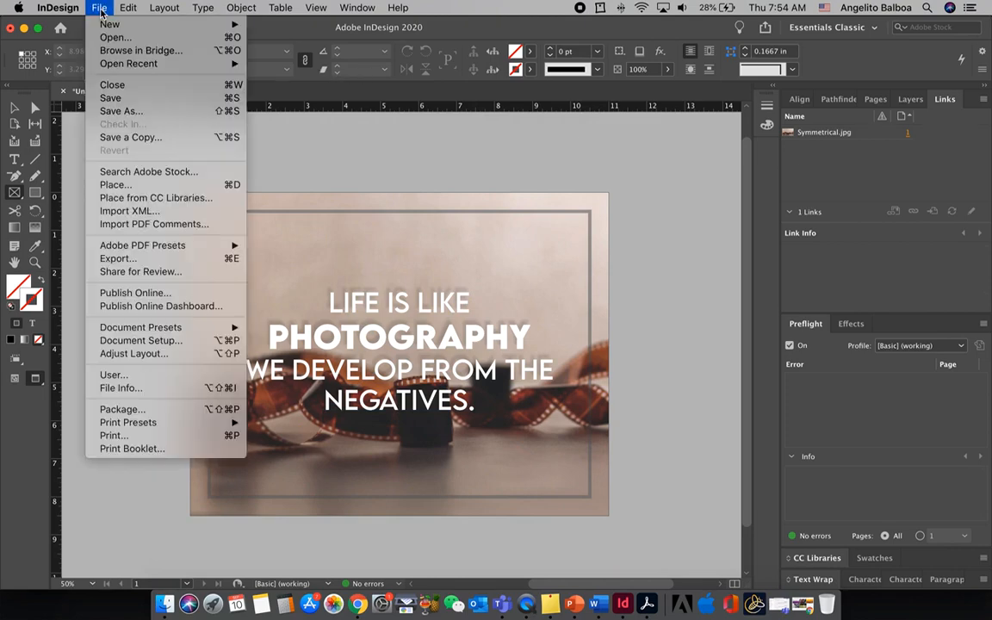
{"action": "left_click", "coordinate": [123, 100]}
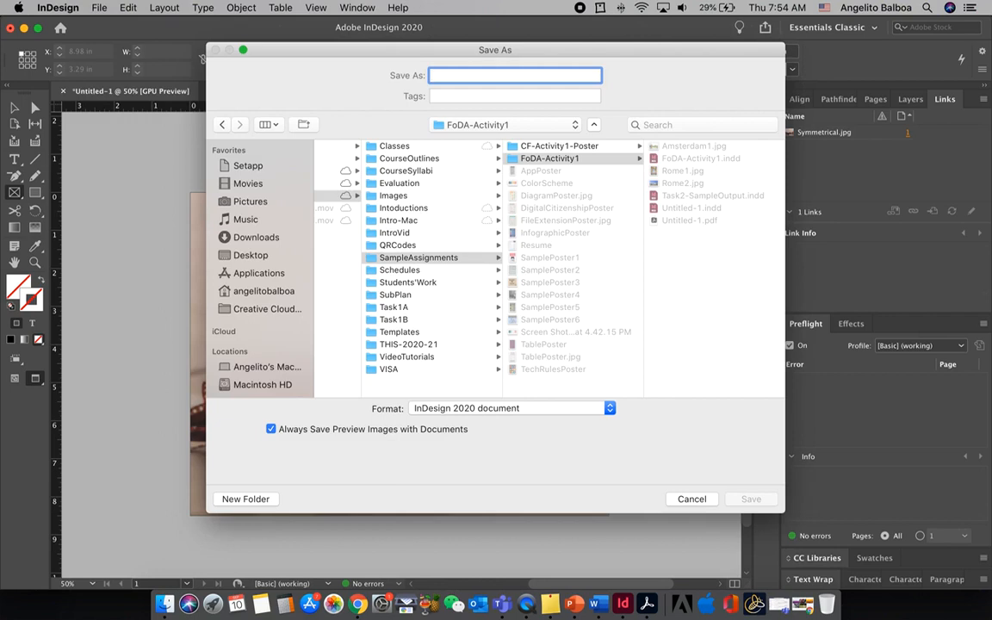
{"action": "type", "text": "Poster1"}
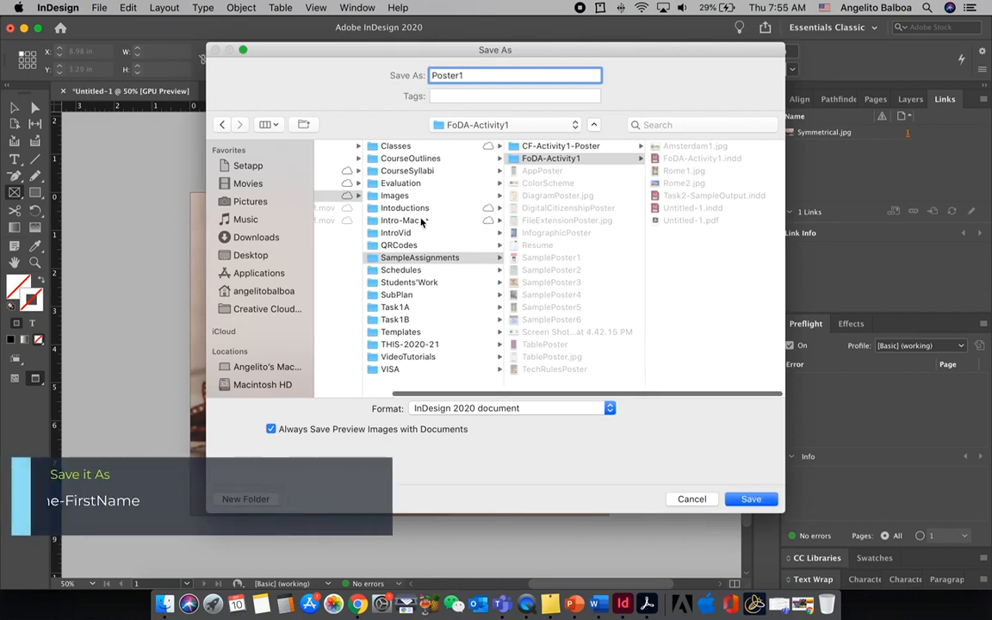
{"action": "left_click", "coordinate": [257, 256]}
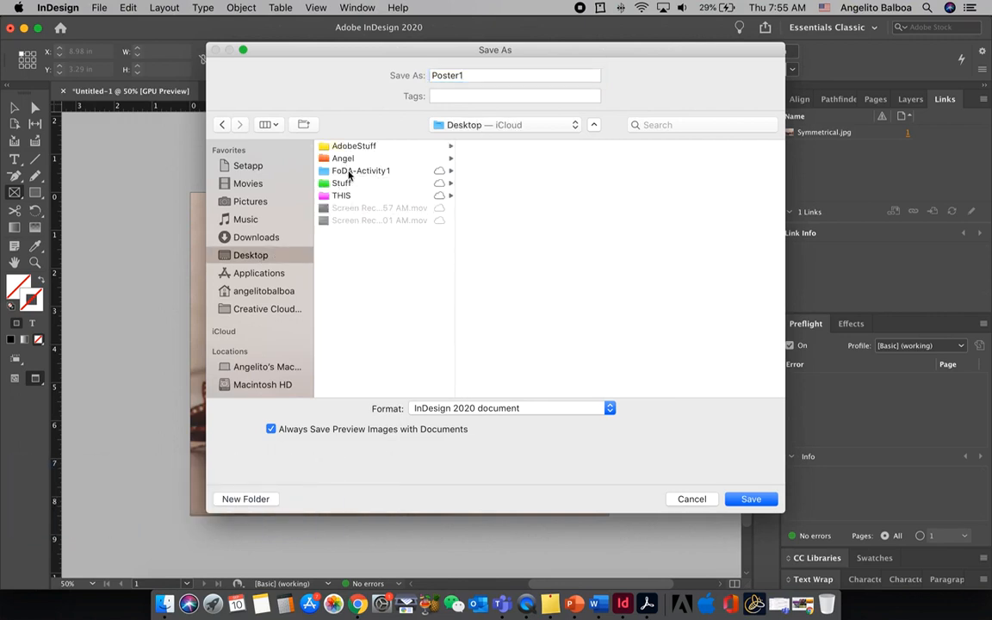
{"action": "left_click", "coordinate": [361, 171]}
{"action": "left_click", "coordinate": [743, 501]}
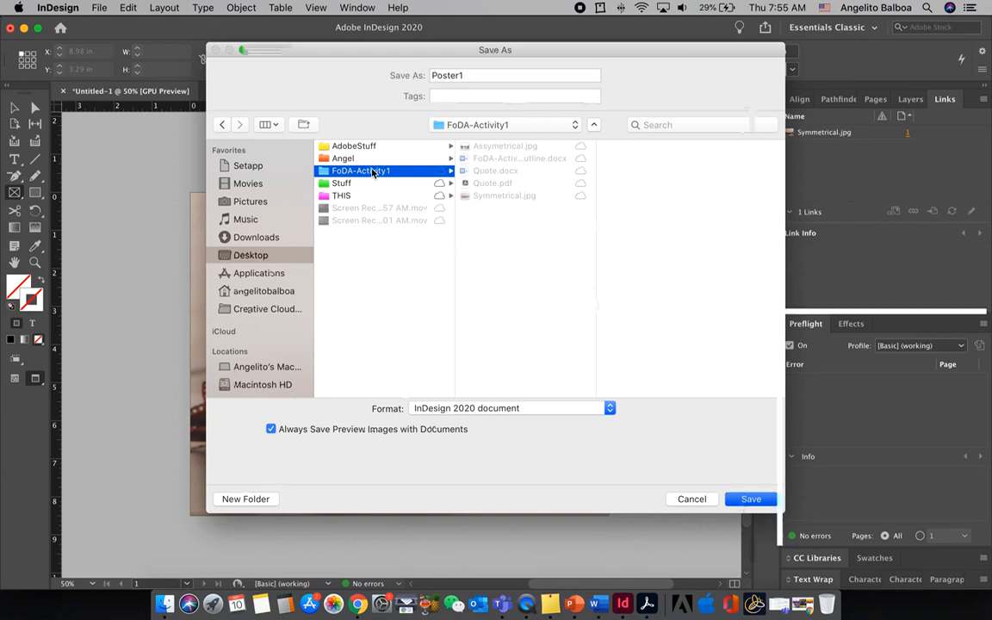
{"action": "left_click", "coordinate": [749, 499]}
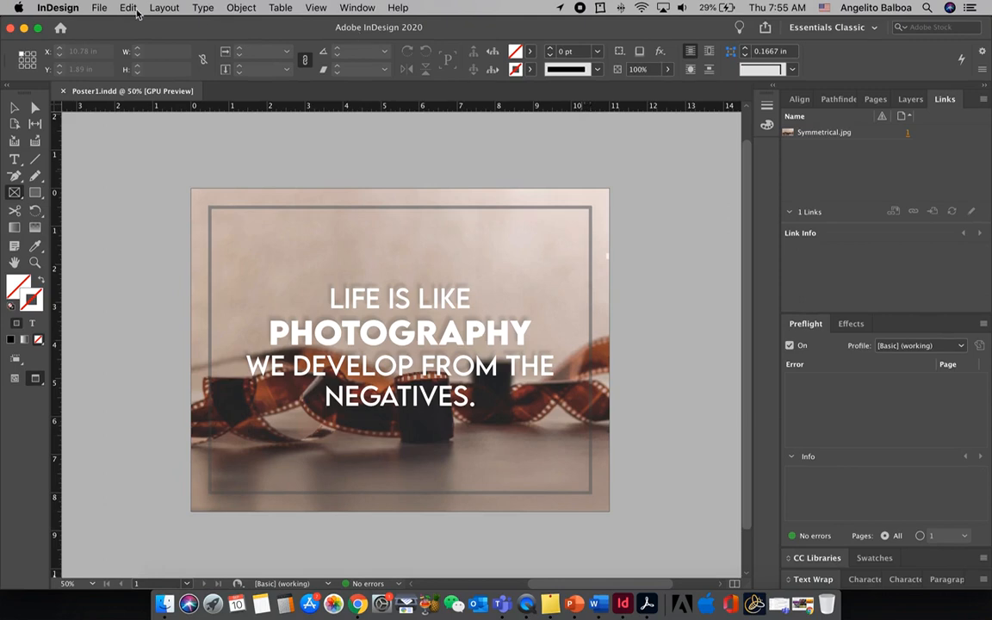
Export the poster in Adobe PDF (Print) format as Poster1 to the FoDA-Activity1 folder
{"action": "left_click", "coordinate": [99, 8]}
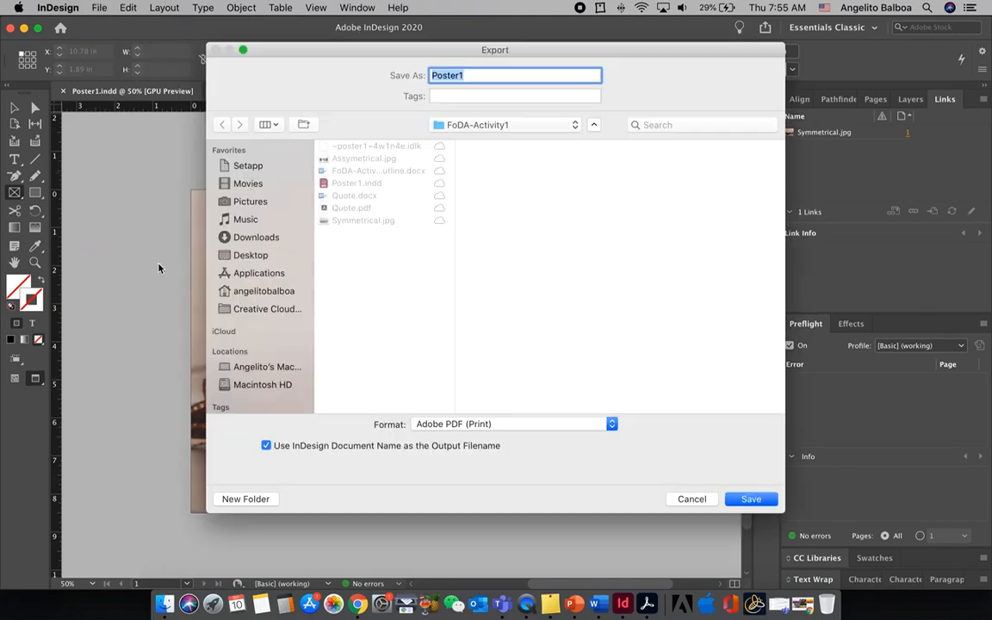
{"action": "left_click", "coordinate": [429, 427]}
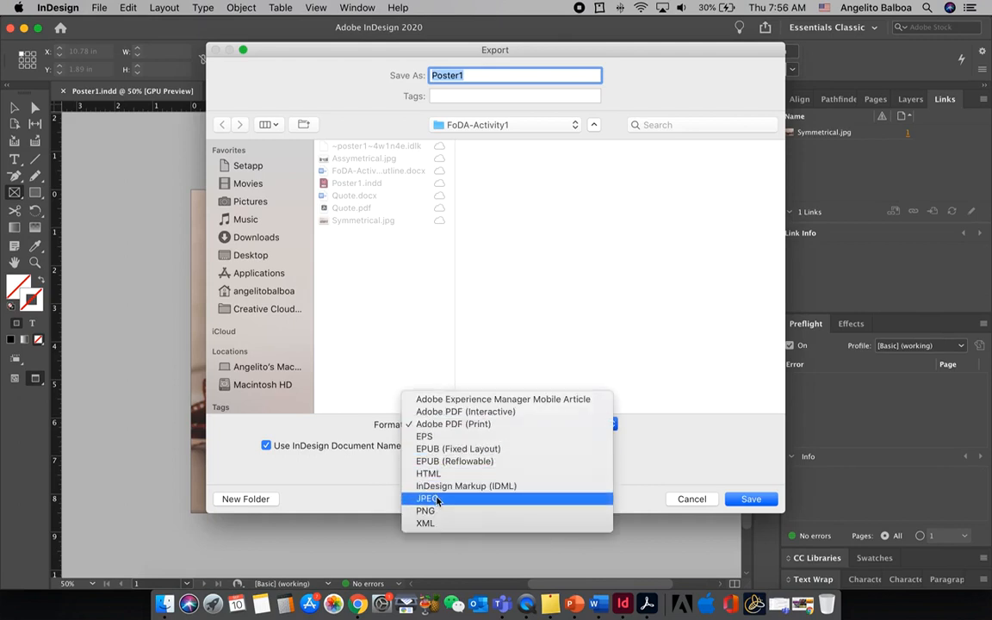
{"action": "left_click", "coordinate": [473, 425]}
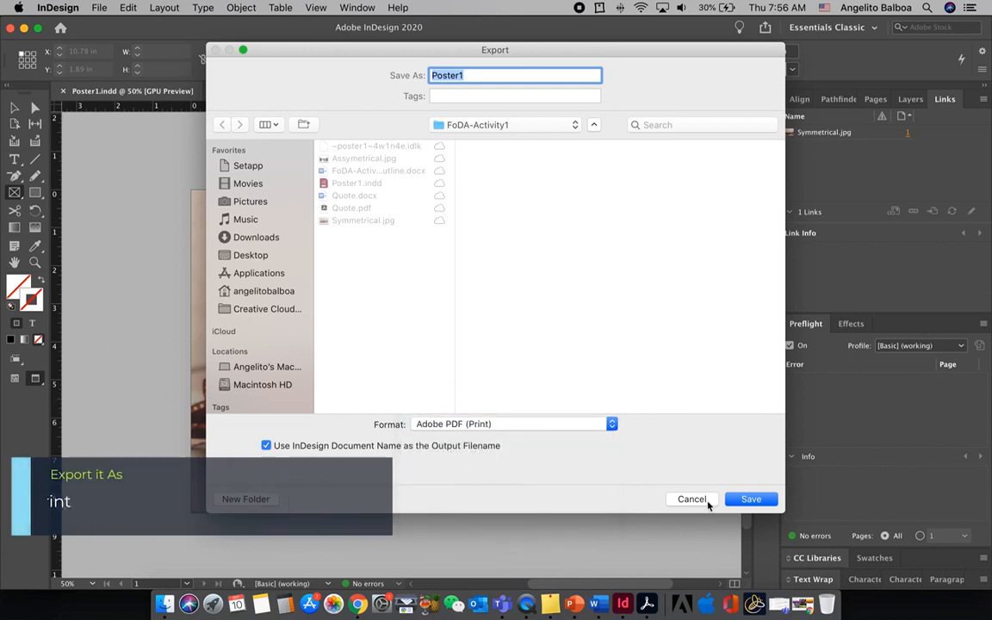
{"action": "left_click", "coordinate": [740, 500]}
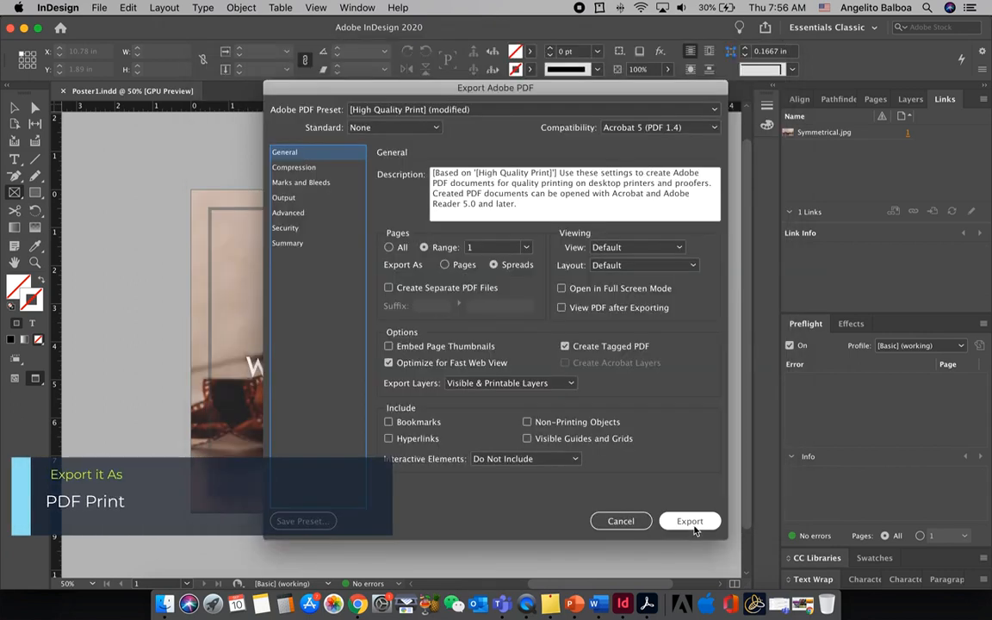
{"action": "left_click", "coordinate": [691, 522]}
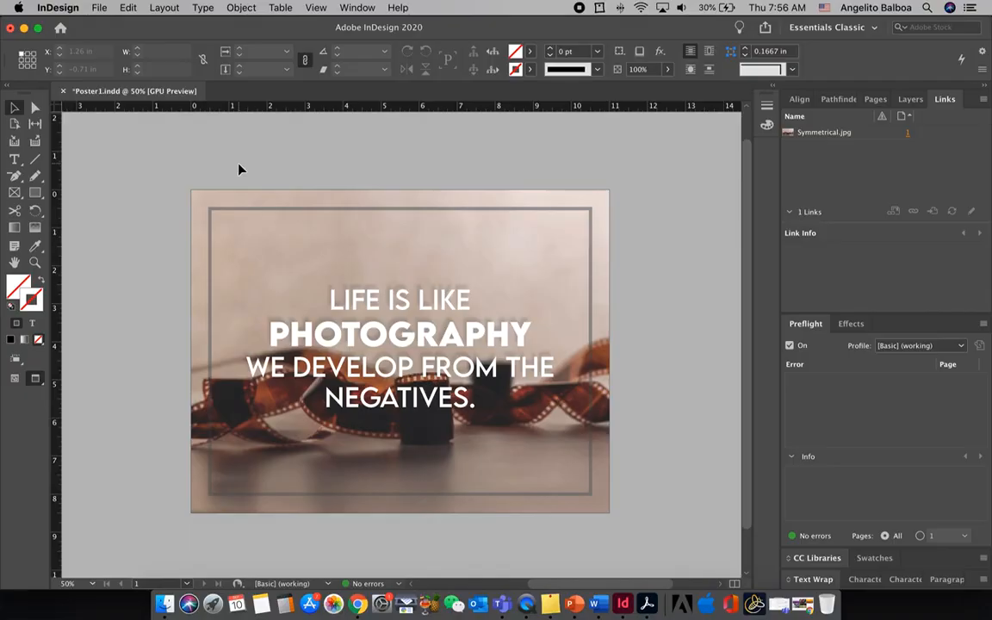
Add a second page to the document
{"action": "left_click", "coordinate": [875, 101]}
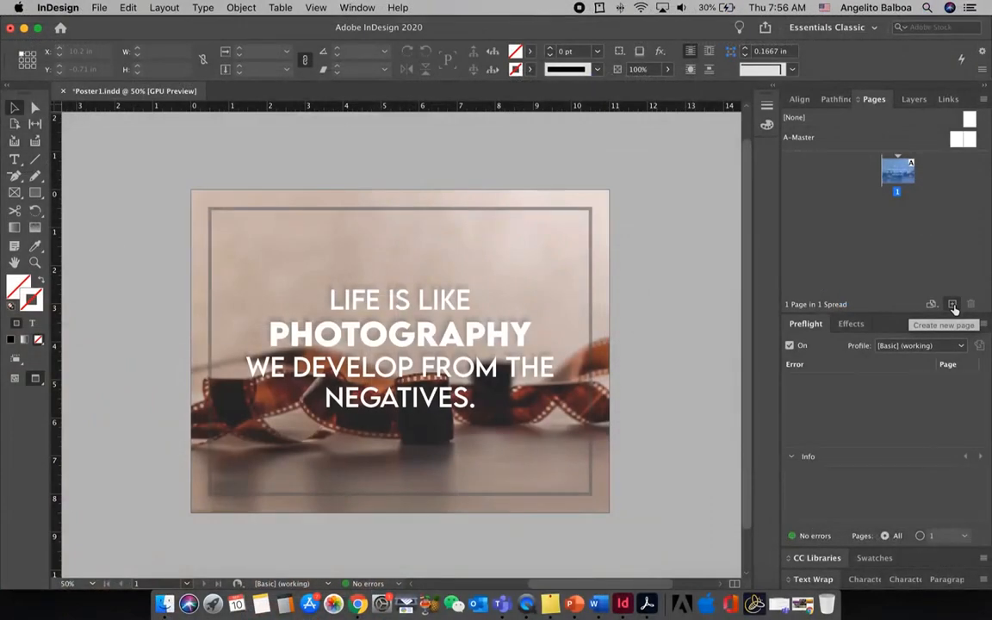
{"action": "left_click", "coordinate": [953, 306]}
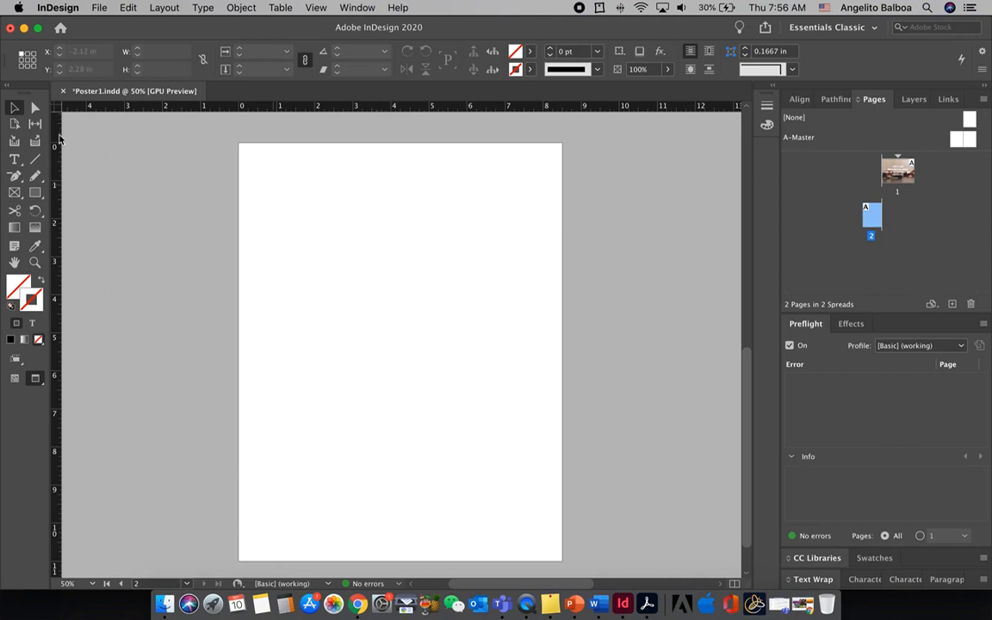
Change page 2 to landscape orientation with the Page tool and return to the Selection tool
{"action": "left_click", "coordinate": [14, 122]}
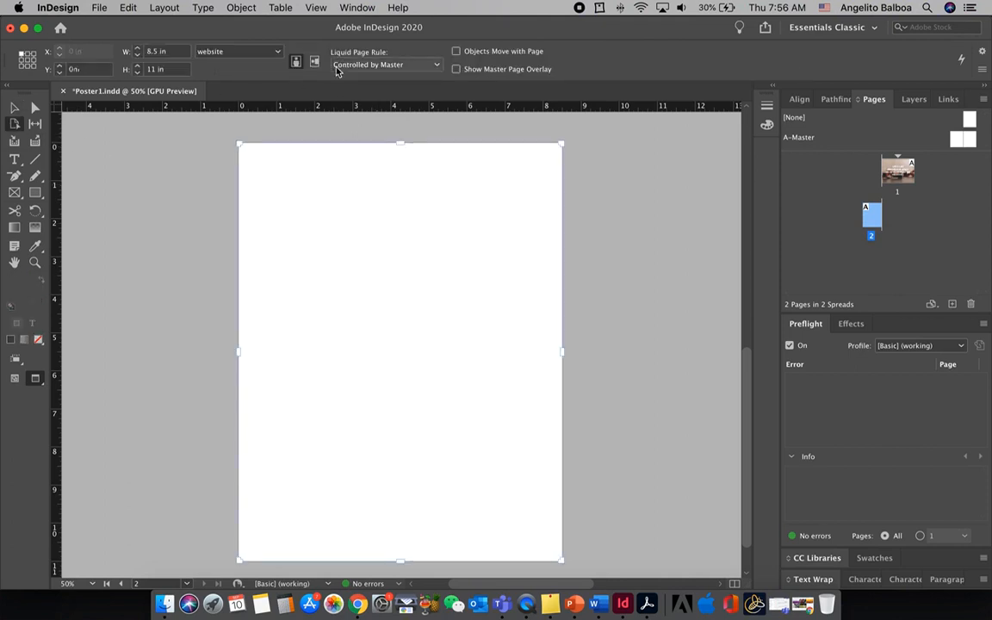
{"action": "left_click", "coordinate": [314, 61]}
{"action": "key", "text": "v"}
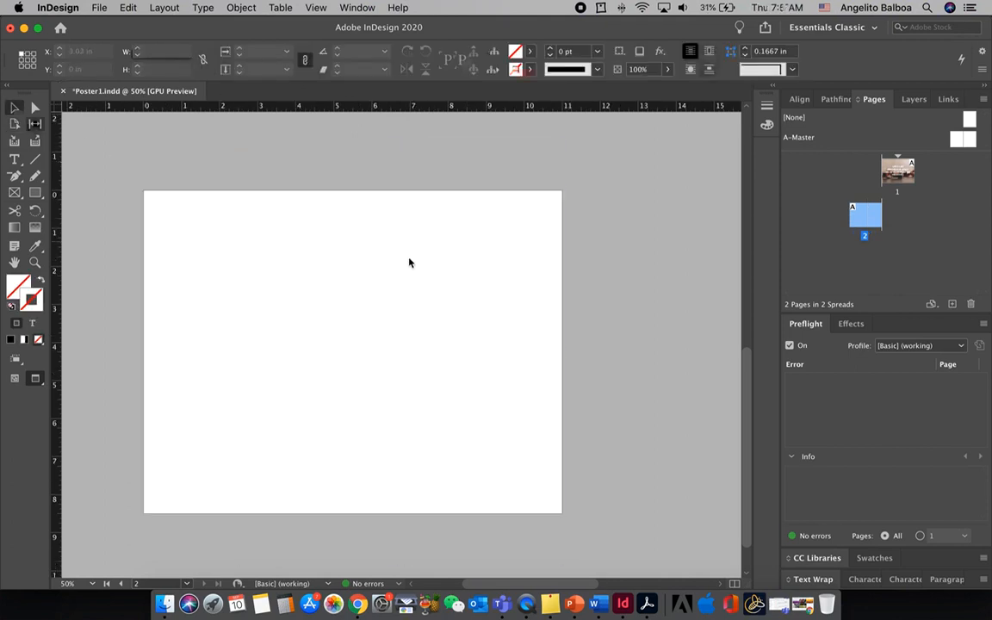
Set the document setup's page orientation to landscape, 11 in wide by 8.5 in high
{"action": "left_click", "coordinate": [99, 9]}
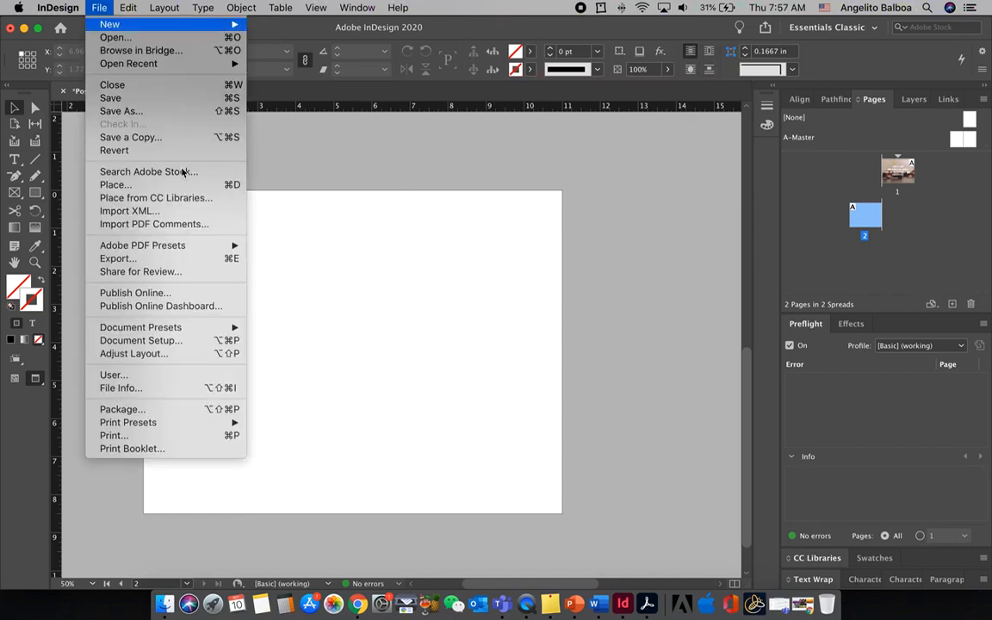
{"action": "left_click", "coordinate": [211, 339]}
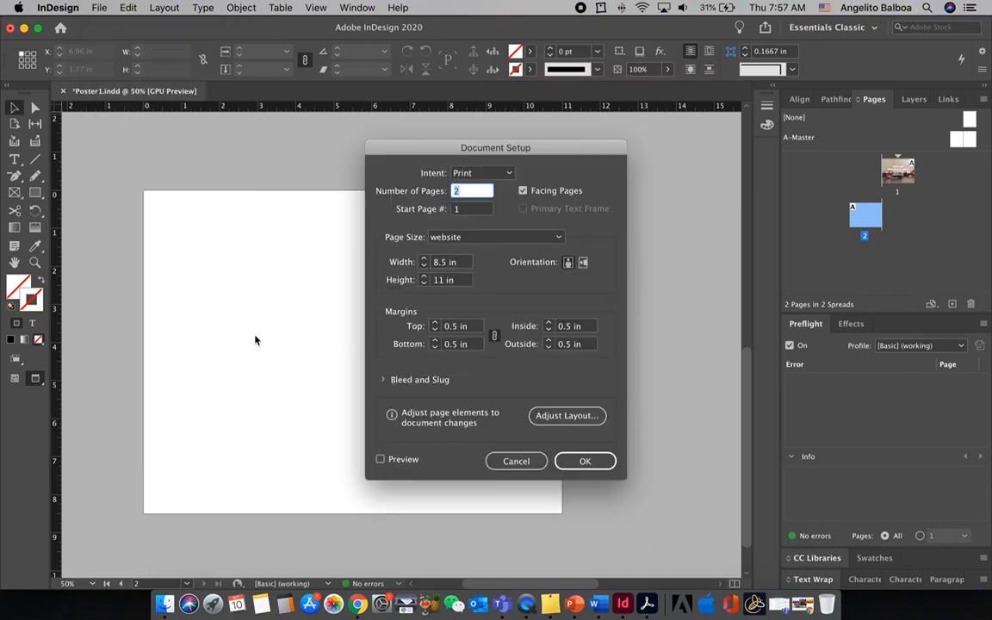
{"action": "left_click", "coordinate": [583, 263]}
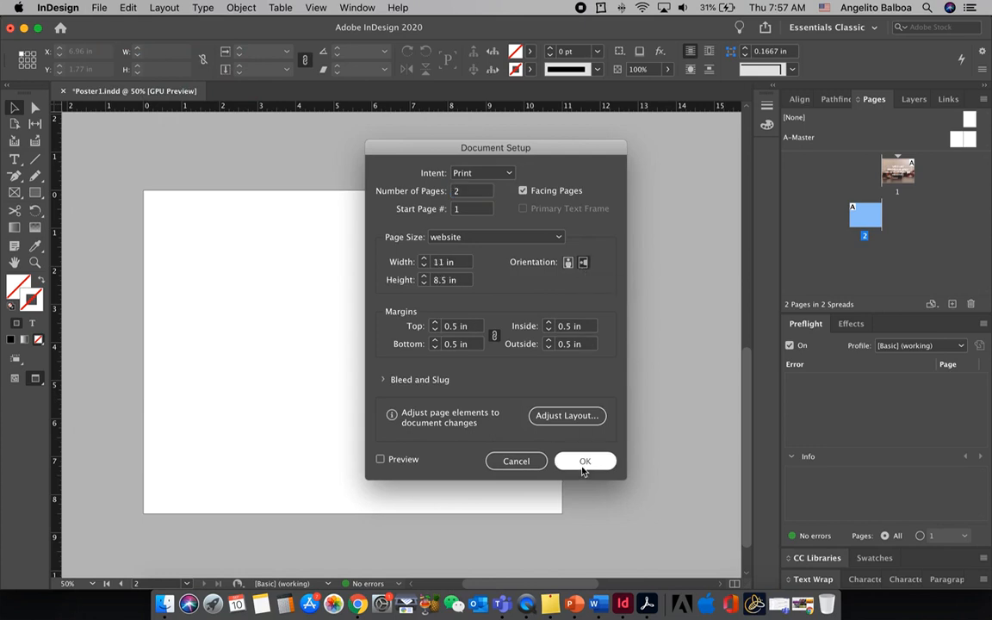
{"action": "left_click", "coordinate": [582, 465]}
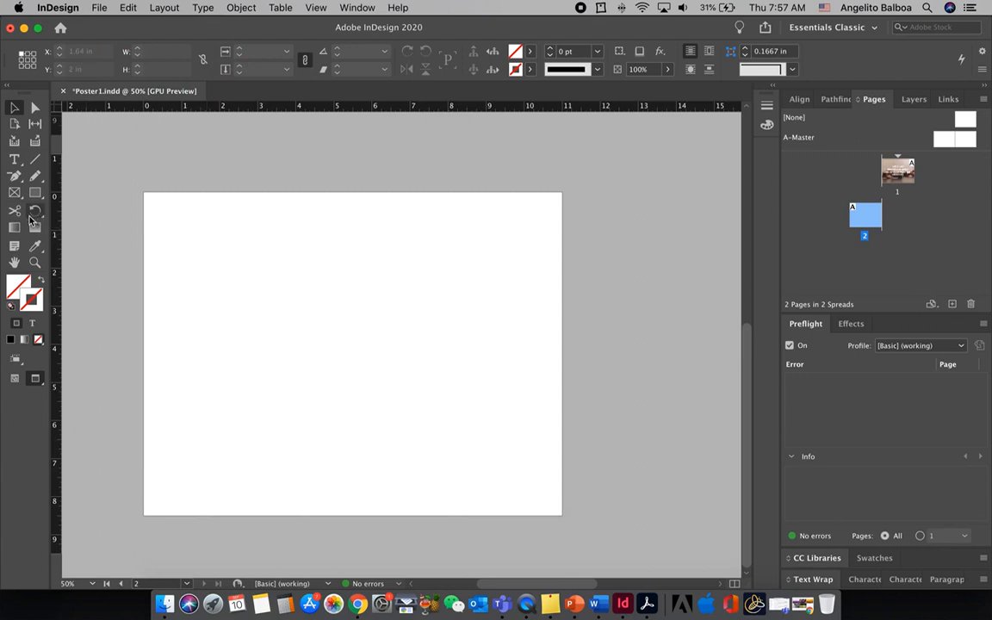
Show page 2 in normal view and draw an 11 by 8.5 in rectangle frame covering the whole page
{"action": "key", "text": "w"}
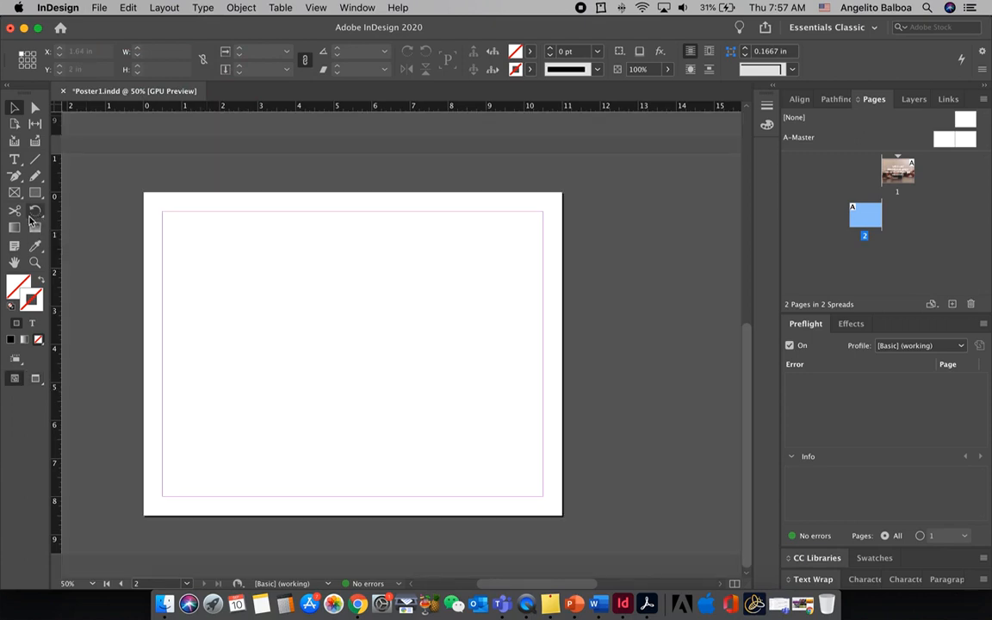
{"action": "left_click", "coordinate": [24, 195]}
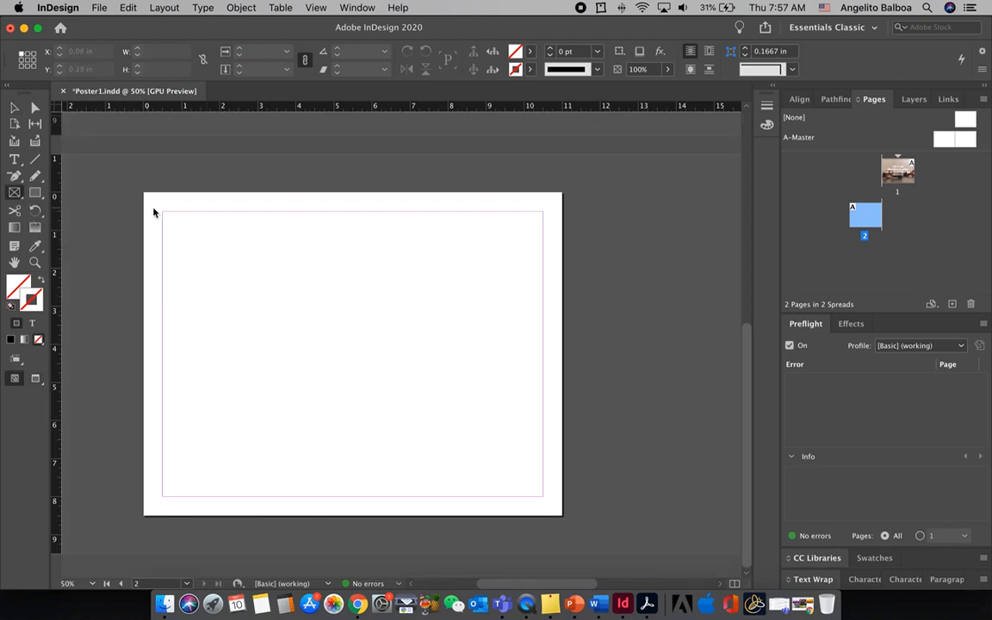
{"action": "left_click_drag", "start_coordinate": [162, 213], "coordinate": [277, 295]}
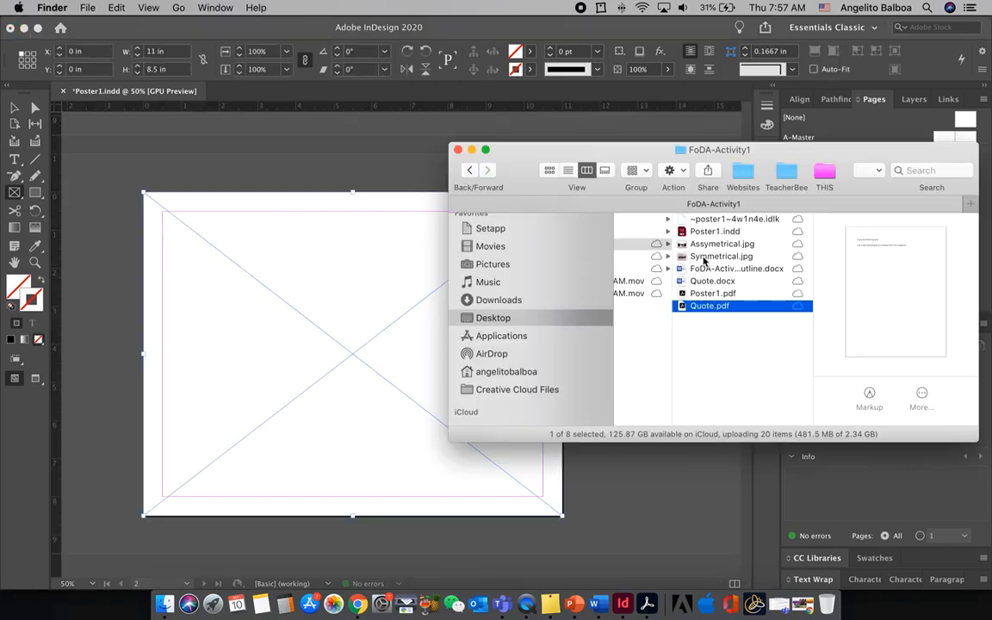
Place the black-and-white camera photo from the FoDA-Activity1 folder in the page 2 frame and fit it with Fill Frame Proportionally
{"action": "left_click_drag", "start_coordinate": [703, 248], "coordinate": [243, 239]}
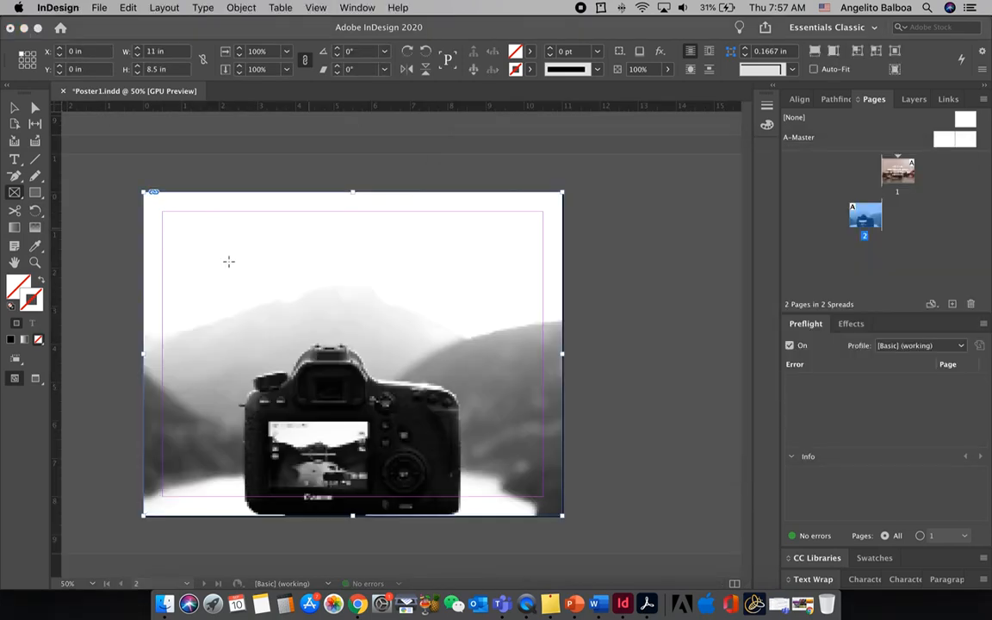
{"action": "right_click", "coordinate": [229, 260]}
{"action": "mouse_move", "coordinate": [331, 361]}
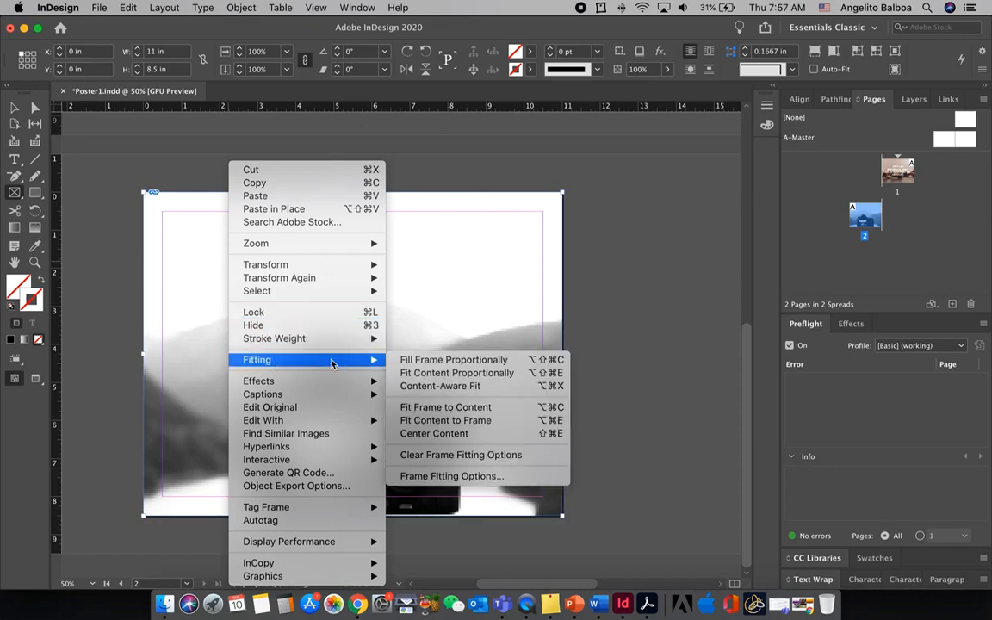
{"action": "left_click", "coordinate": [410, 361]}
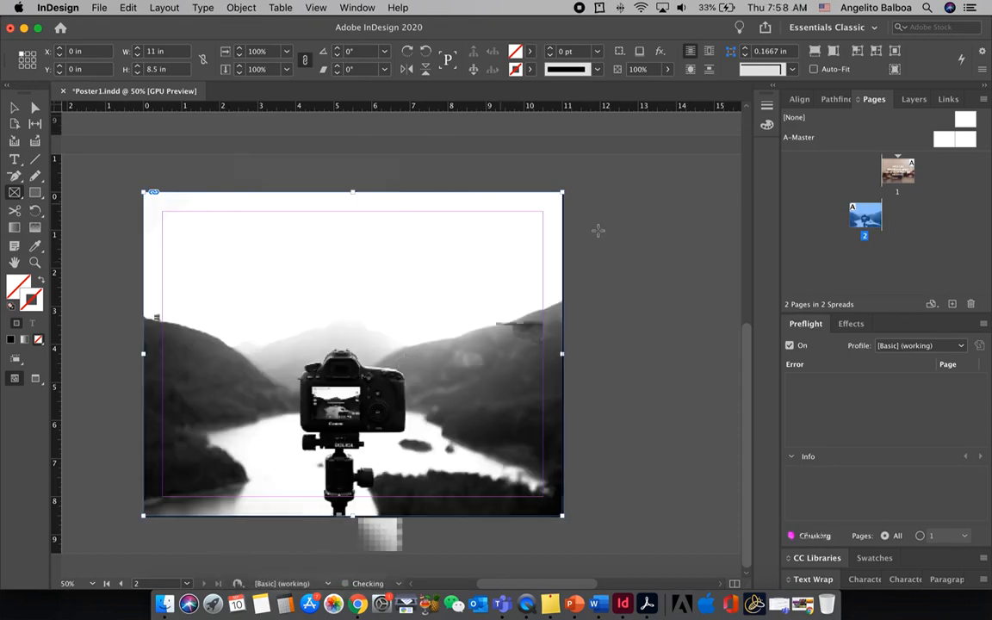
{"action": "left_click", "coordinate": [14, 107]}
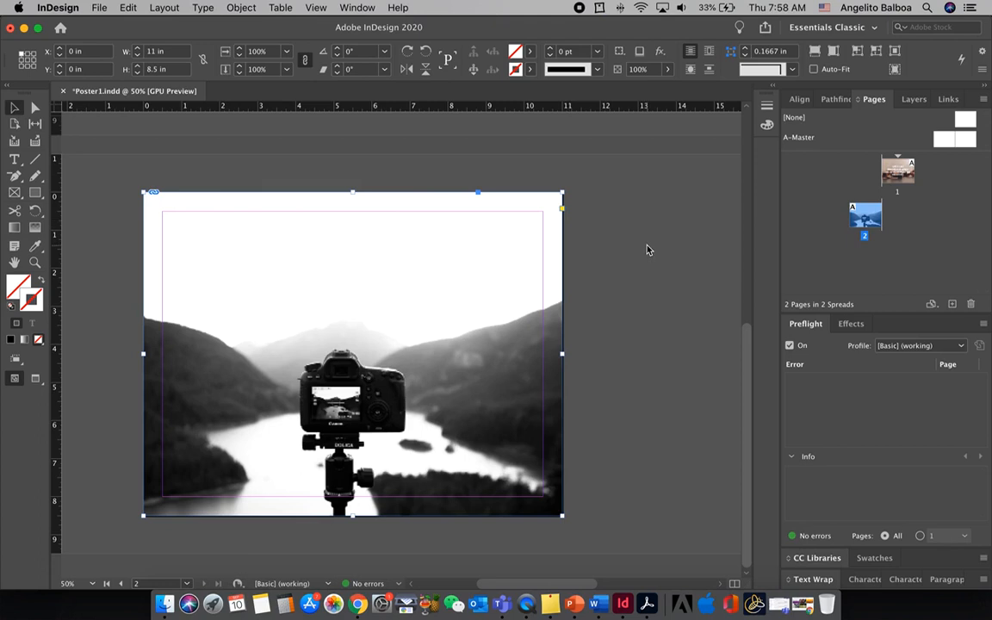
Copy the quote text frame from the page 1 poster
{"action": "scroll", "coordinate": [648, 250], "scroll_direction": "up", "scroll_amount": 5}
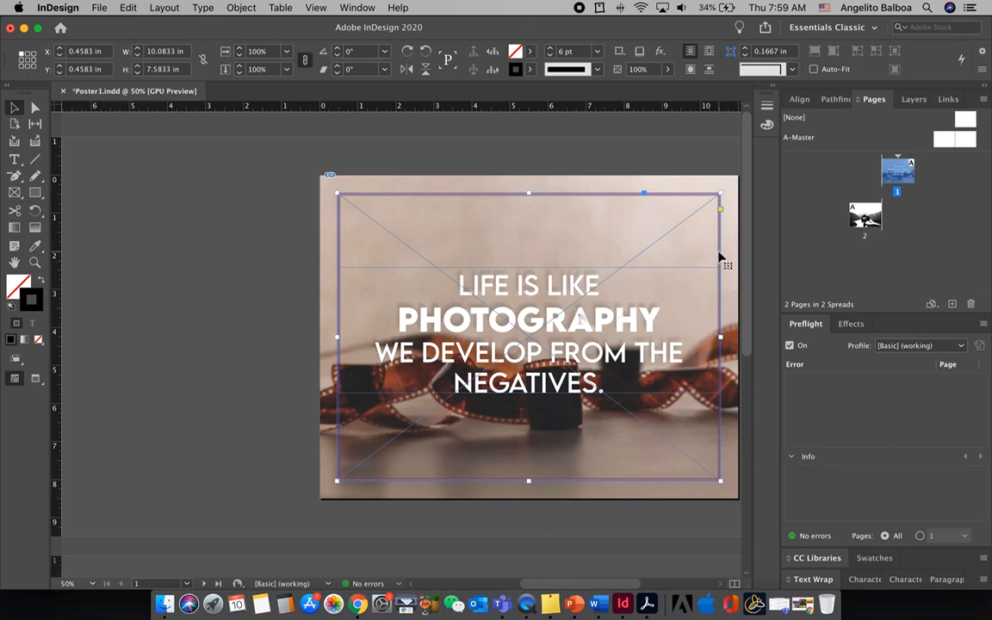
{"action": "right_click", "coordinate": [637, 196]}
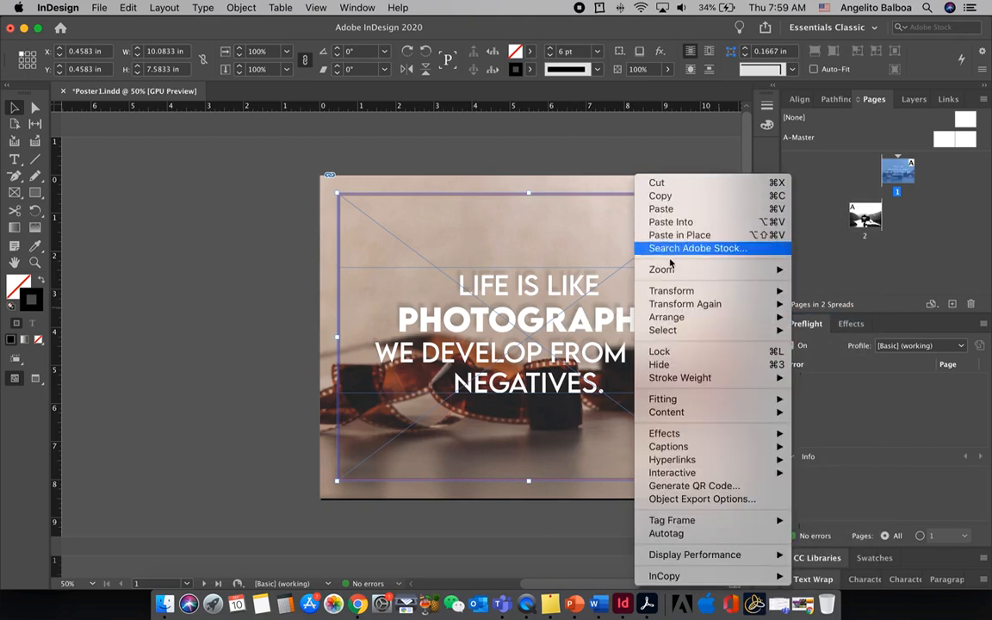
{"action": "left_click", "coordinate": [803, 323]}
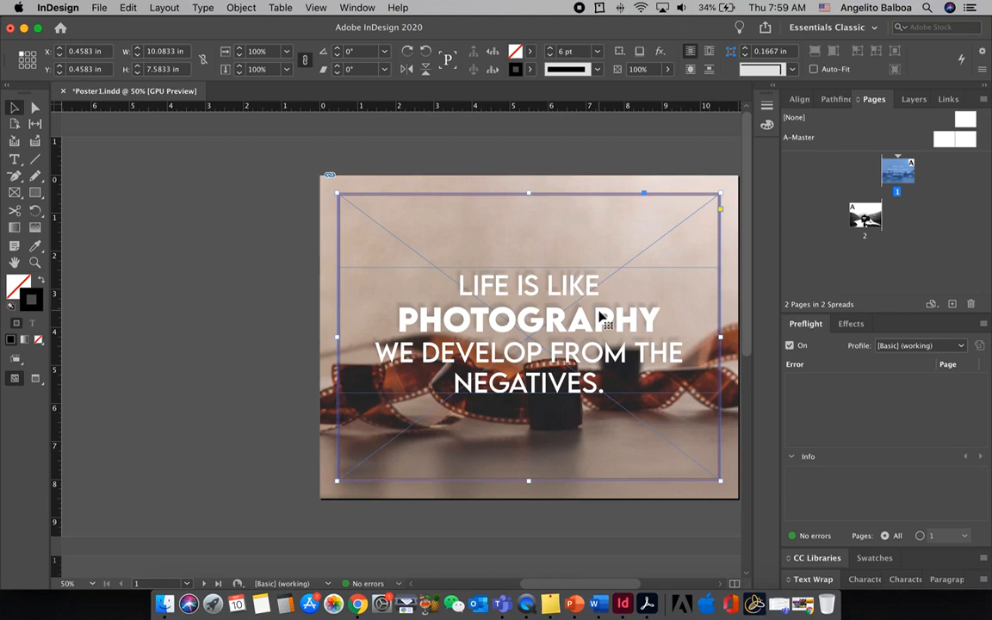
{"action": "left_click", "coordinate": [600, 318]}
{"action": "right_click", "coordinate": [600, 319]}
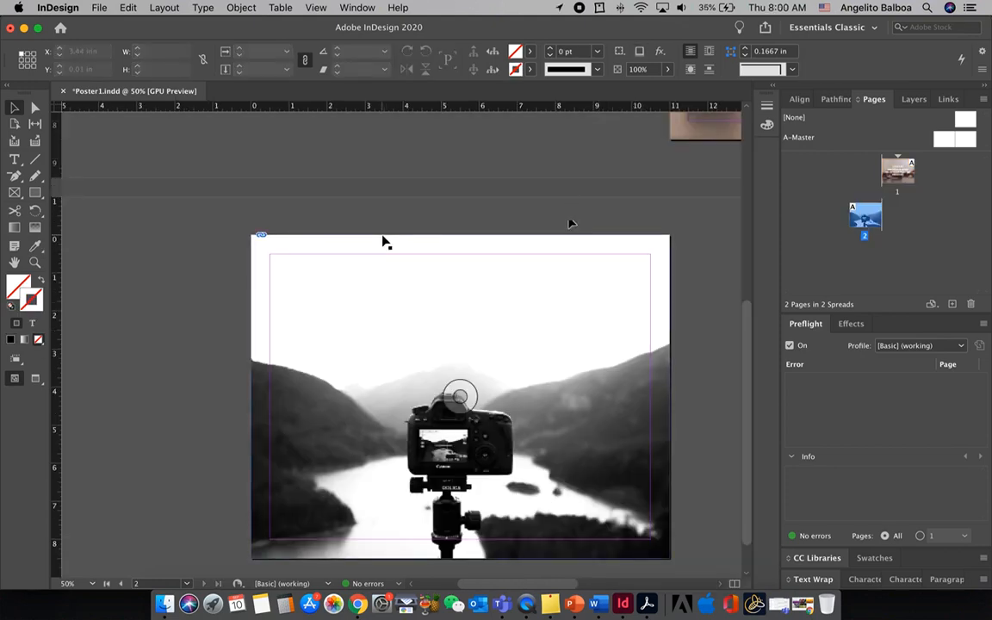
{"action": "left_click", "coordinate": [385, 242]}
Paste the quote onto page 2 and place it above the camera at about X 0.5 in, Y 0.85 in
{"action": "left_click", "coordinate": [128, 8]}
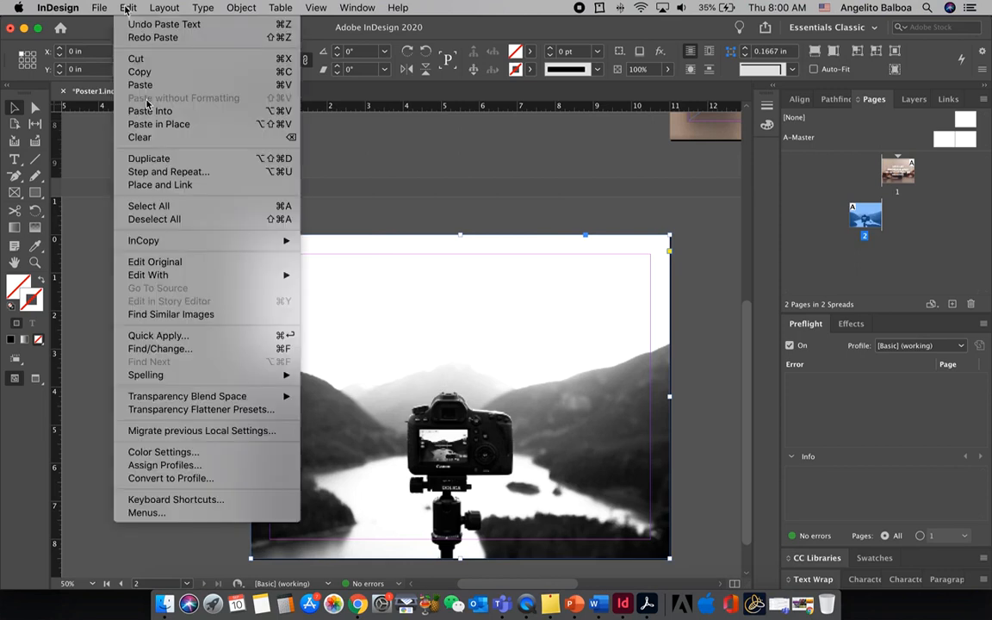
{"action": "left_click", "coordinate": [139, 84]}
{"action": "left_click_drag", "start_coordinate": [388, 349], "coordinate": [404, 321]}
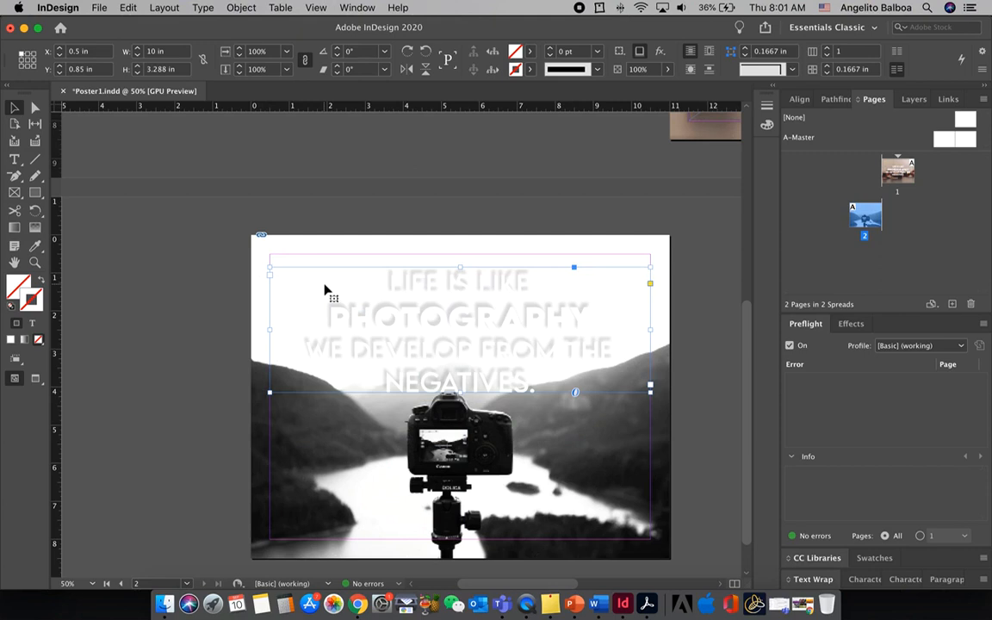
Recolor all of the quote text on page 2 with the blue swatch C=100 M=90 Y=10 K=0
{"action": "double_click", "coordinate": [324, 291]}
{"action": "key", "text": "super+a"}
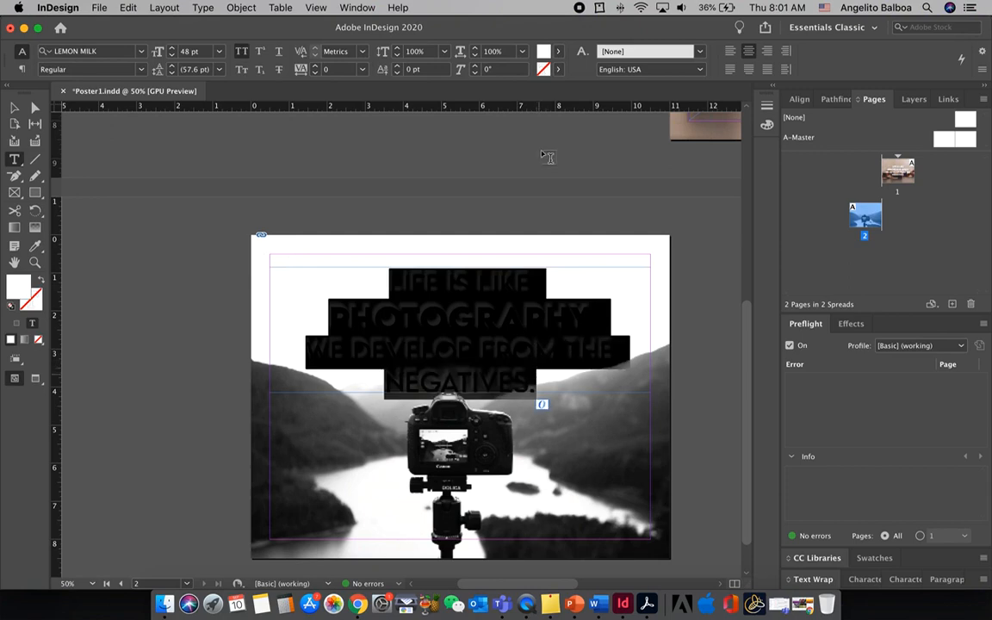
{"action": "left_click", "coordinate": [558, 51]}
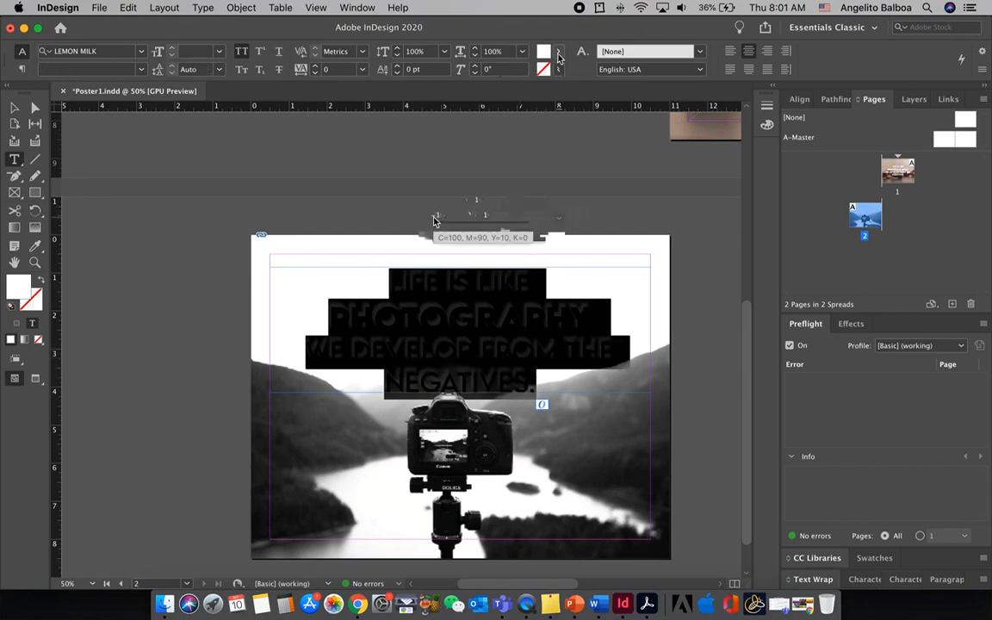
{"action": "left_click", "coordinate": [433, 222]}
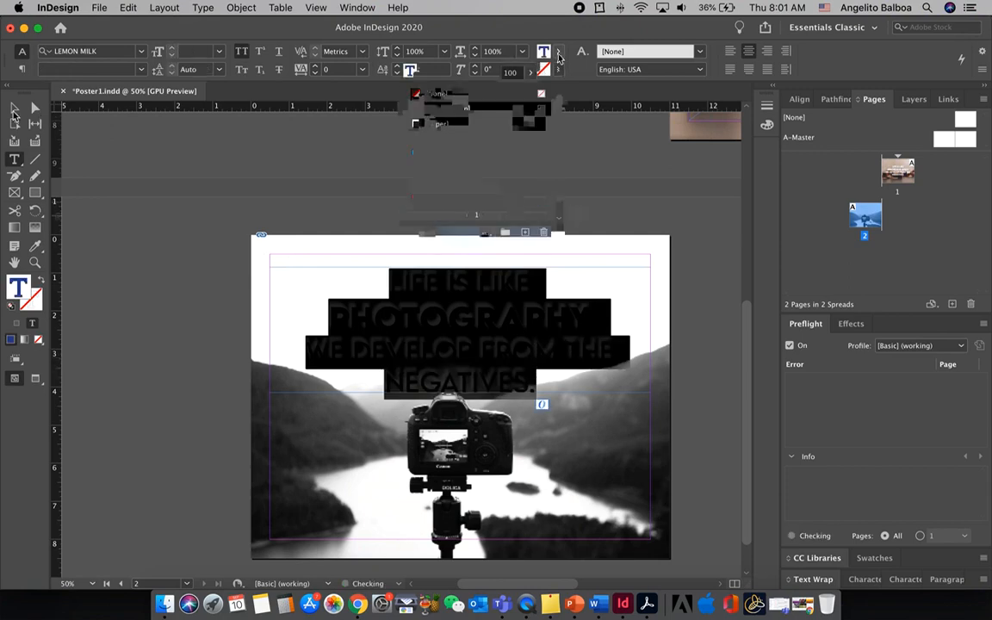
{"action": "left_click", "coordinate": [218, 223]}
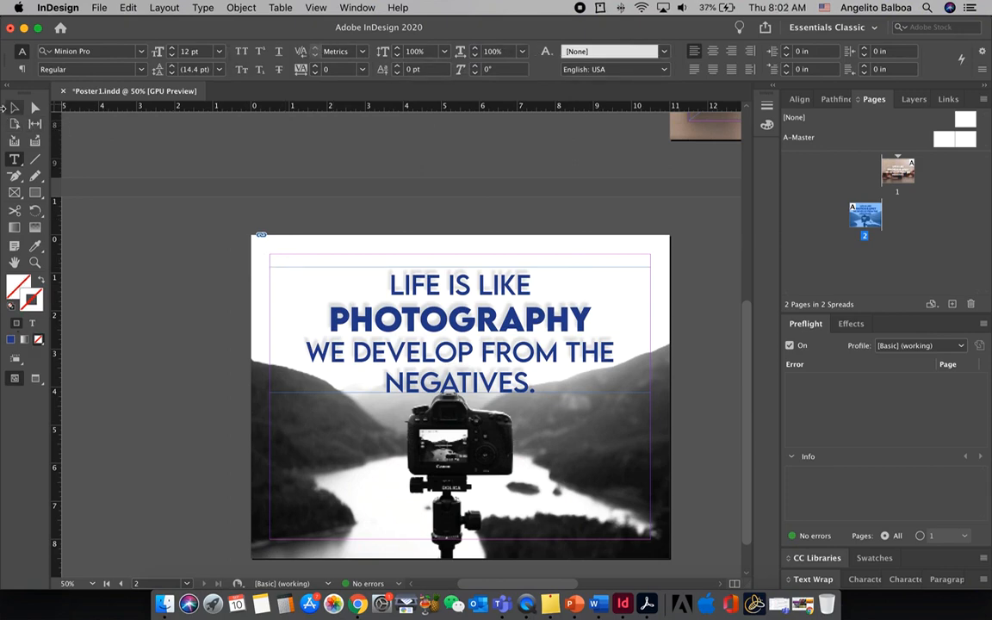
Move the page 2 quote frame up to about Y 0.59 in and deselect it
{"action": "left_click", "coordinate": [15, 107]}
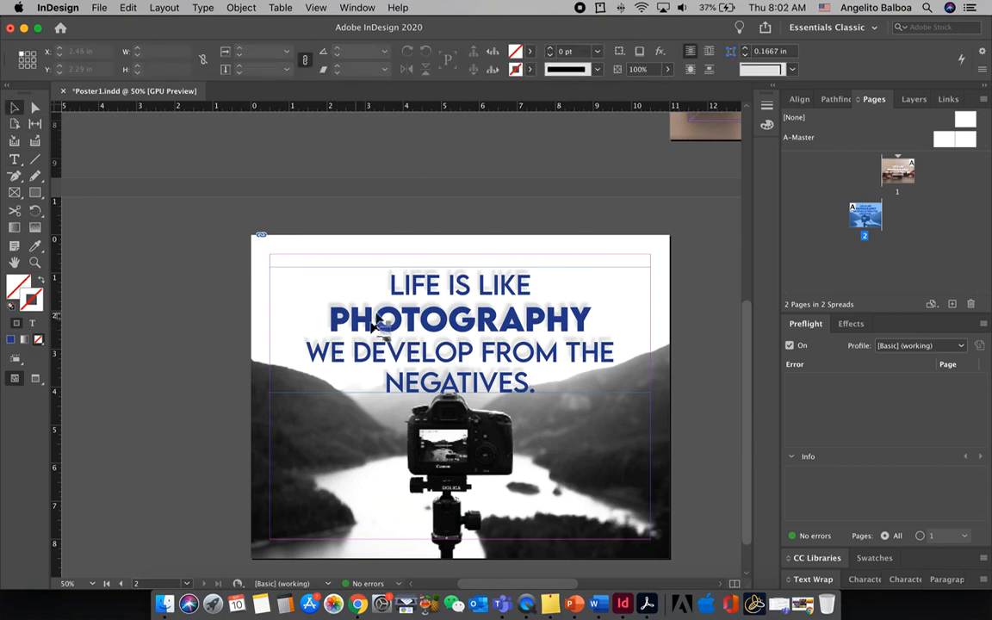
{"action": "left_click_drag", "start_coordinate": [376, 325], "coordinate": [377, 319]}
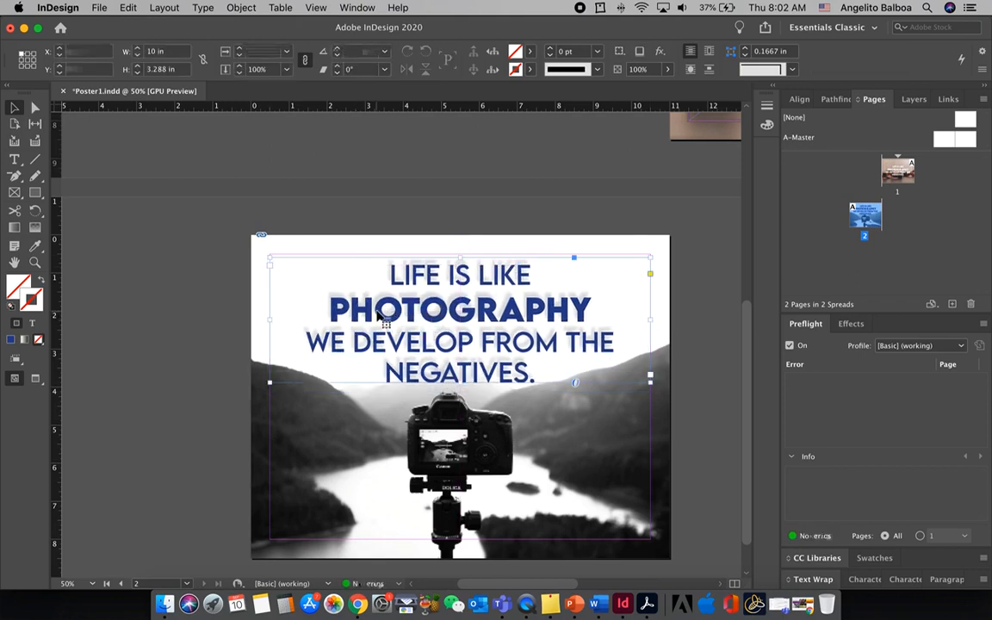
{"action": "key", "text": "super+shift+a"}
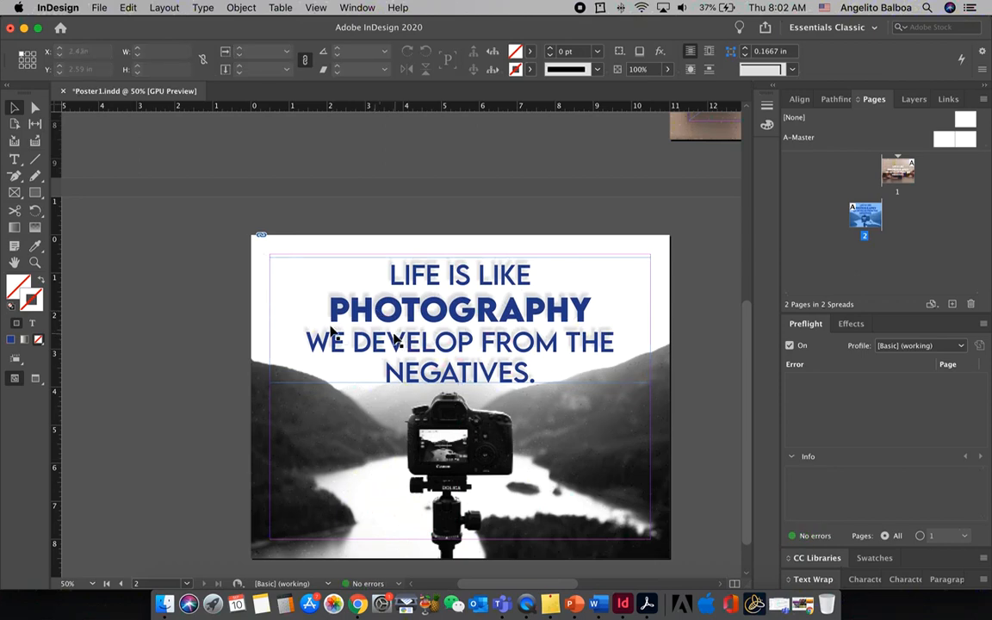
{"action": "left_click", "coordinate": [298, 285]}
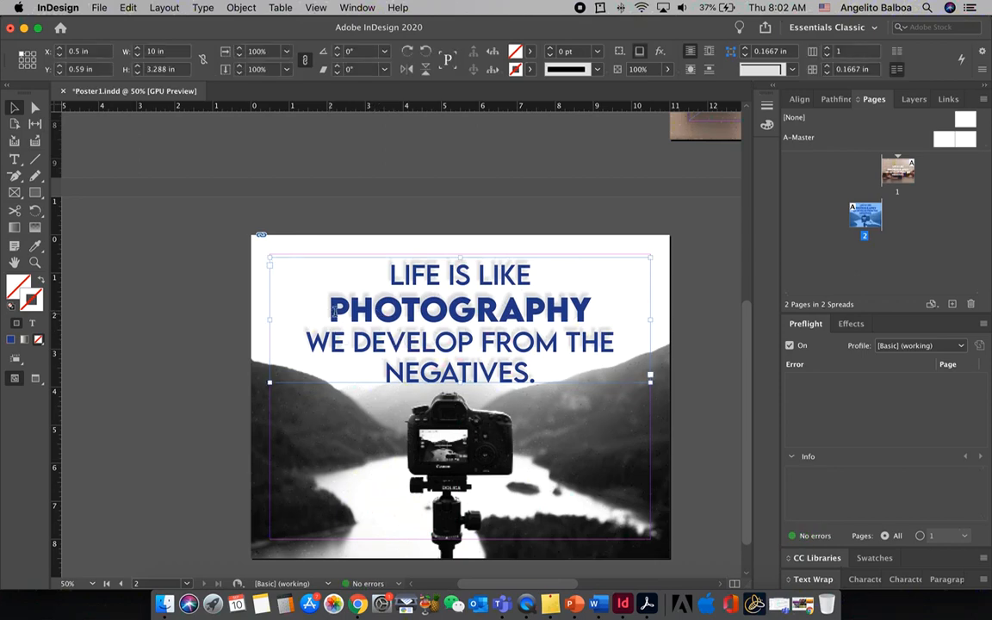
{"action": "double_click", "coordinate": [332, 319]}
{"action": "key", "text": "BackSpace"}
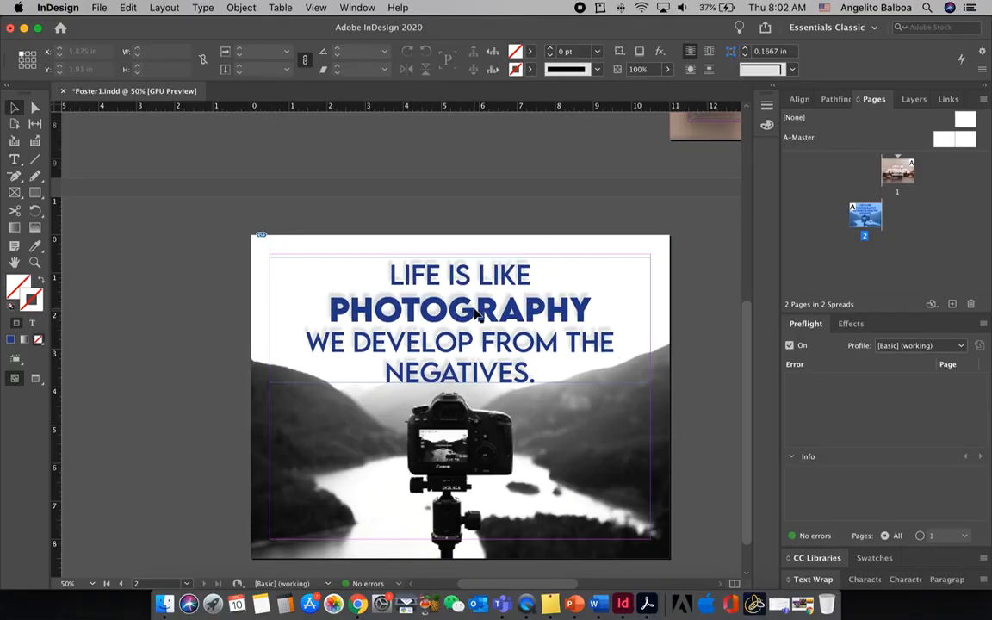
Replace the Drop Shadow effect on the page 2 quote frame with an Inner Shadow
{"action": "left_click", "coordinate": [476, 315]}
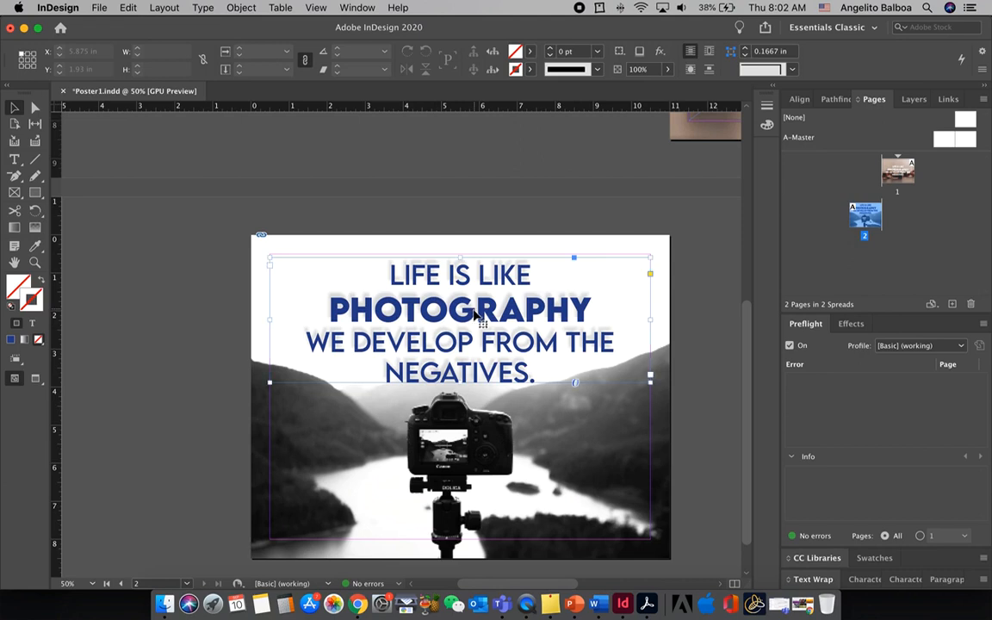
{"action": "left_click", "coordinate": [660, 53]}
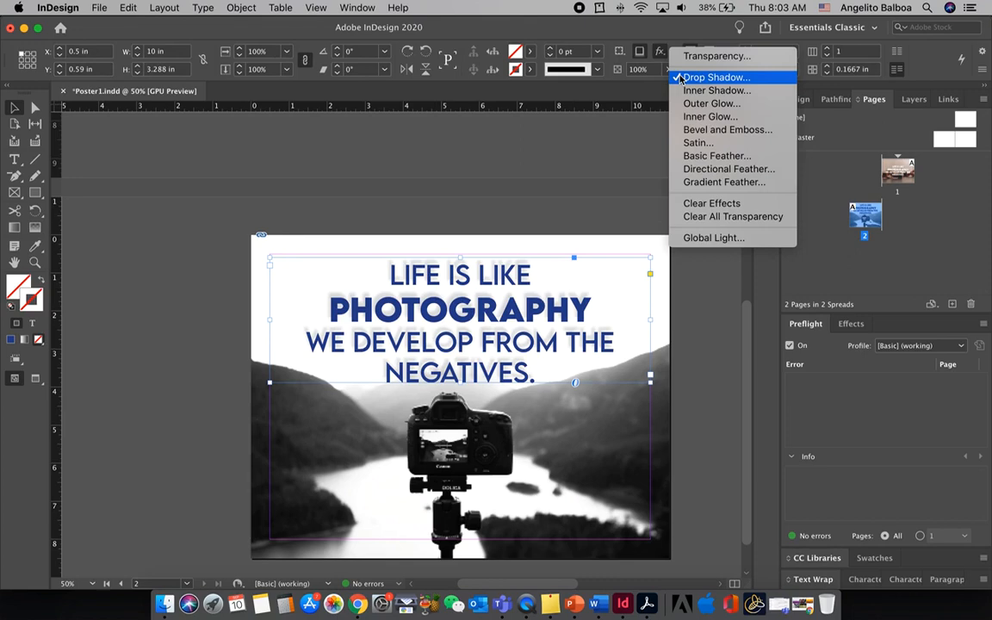
{"action": "key", "text": "Return"}
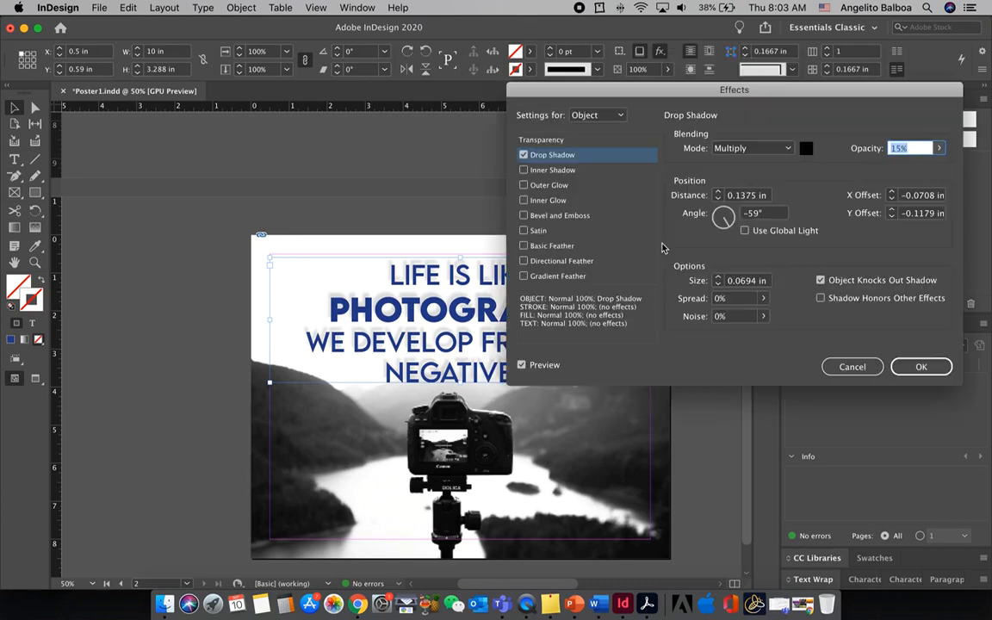
{"action": "left_click", "coordinate": [524, 156]}
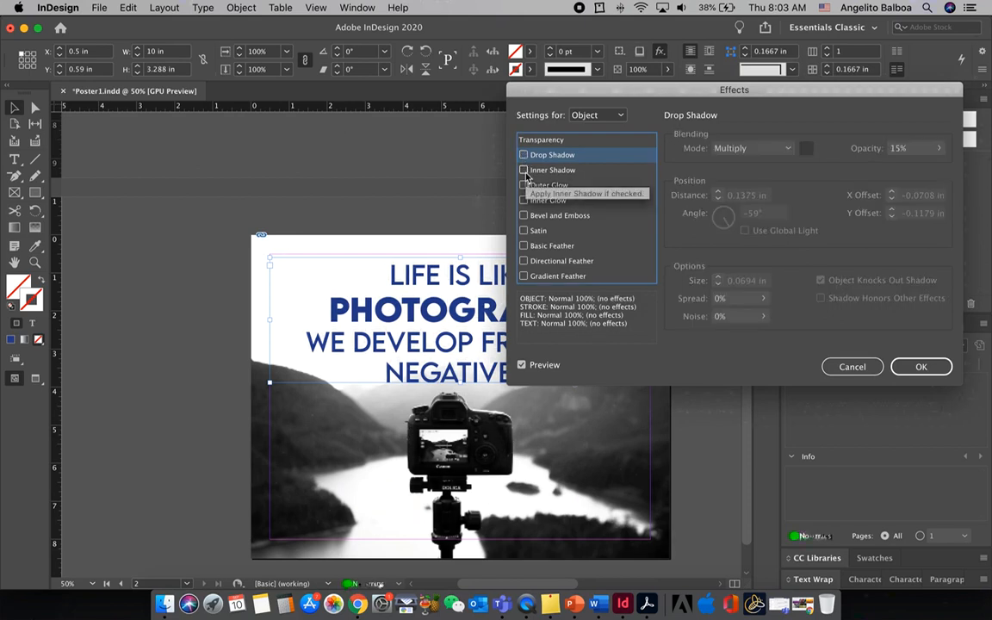
{"action": "left_click", "coordinate": [523, 171]}
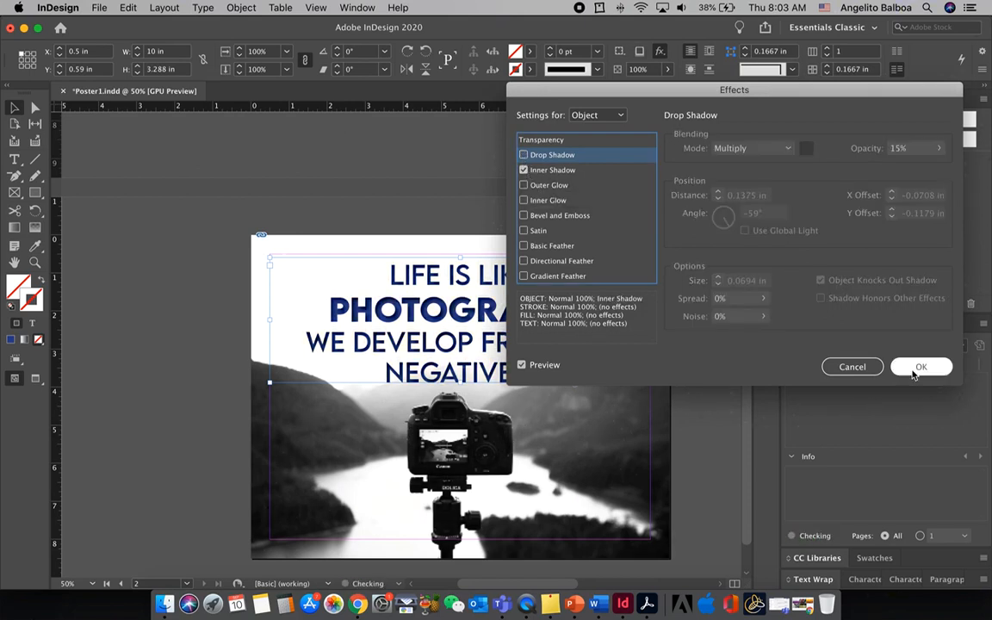
{"action": "left_click", "coordinate": [914, 370]}
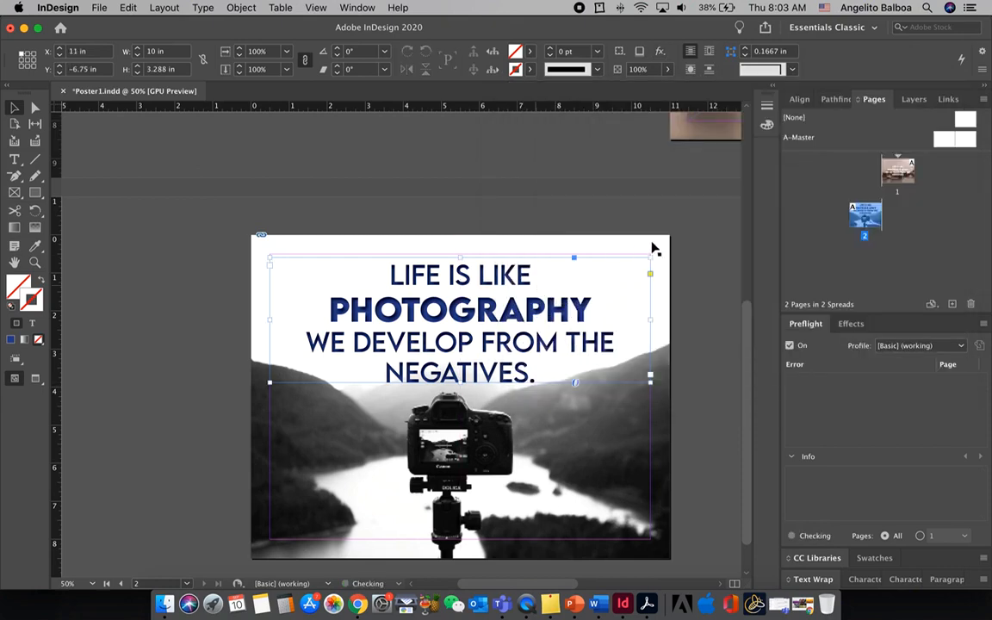